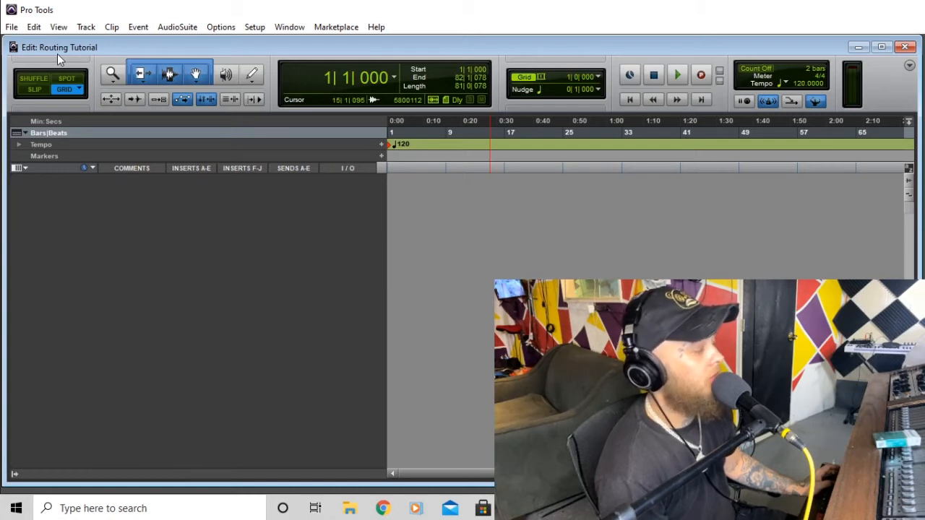
- Create a new stereo audio track, Audio 1, in the Routing Tutorial session
{"action": "left_click", "coordinate": [84, 29]}
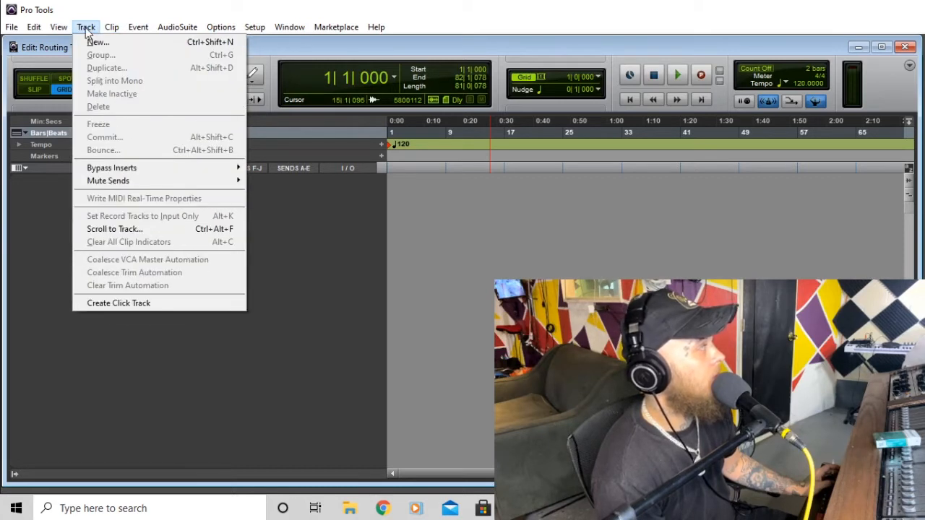
{"action": "left_click", "coordinate": [95, 42]}
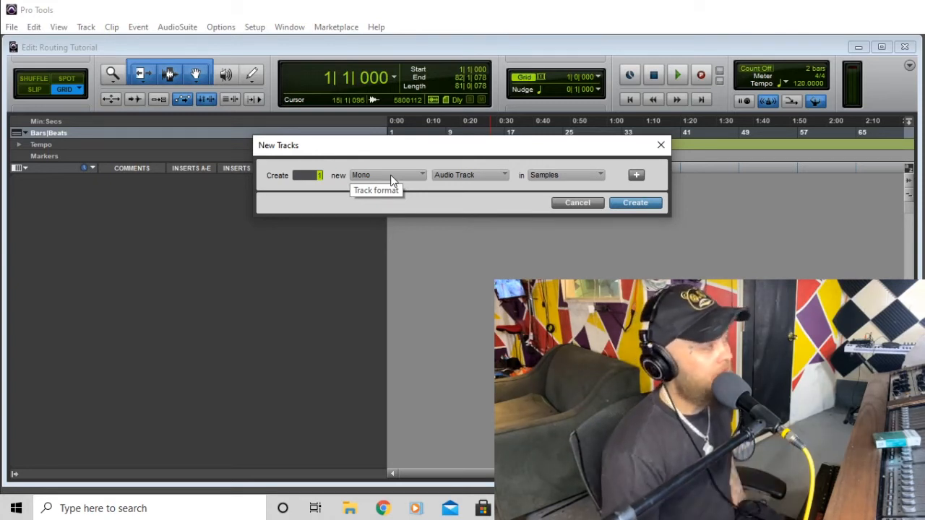
{"action": "left_click", "coordinate": [390, 176]}
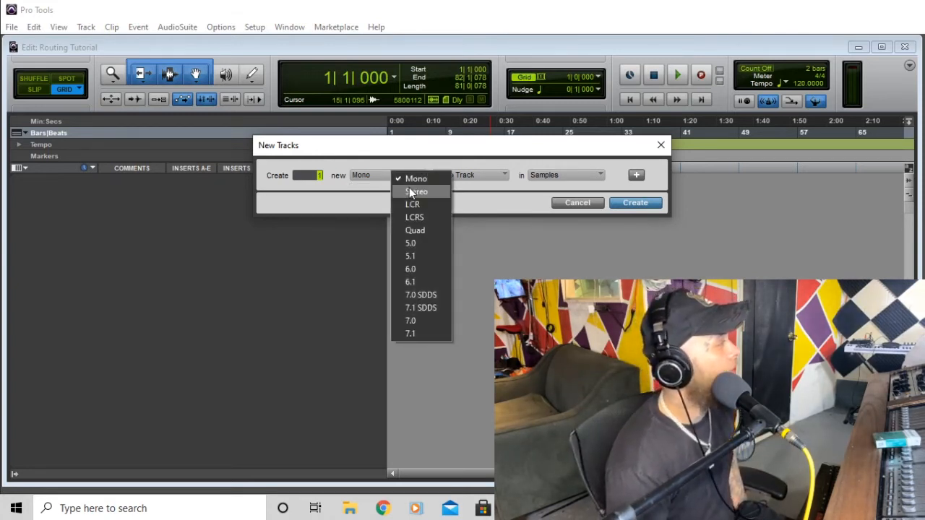
{"action": "left_click", "coordinate": [409, 189]}
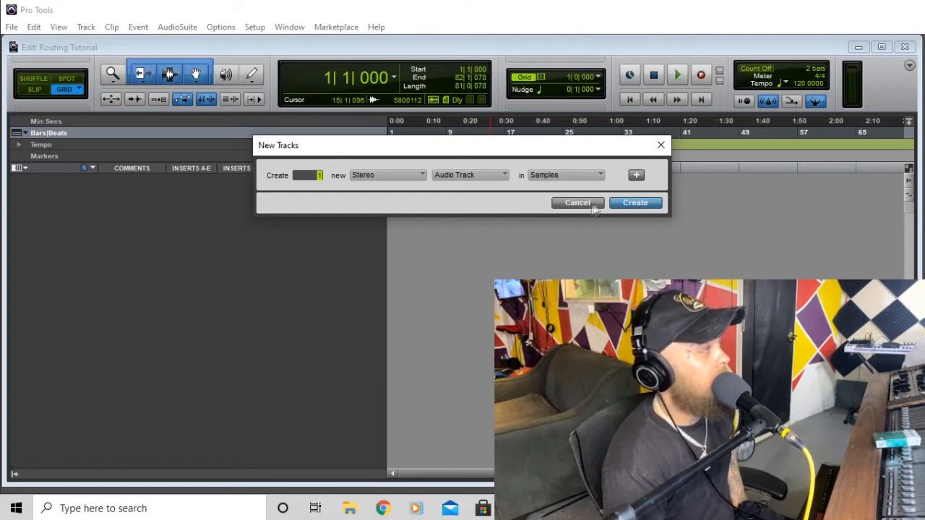
{"action": "left_click", "coordinate": [625, 205]}
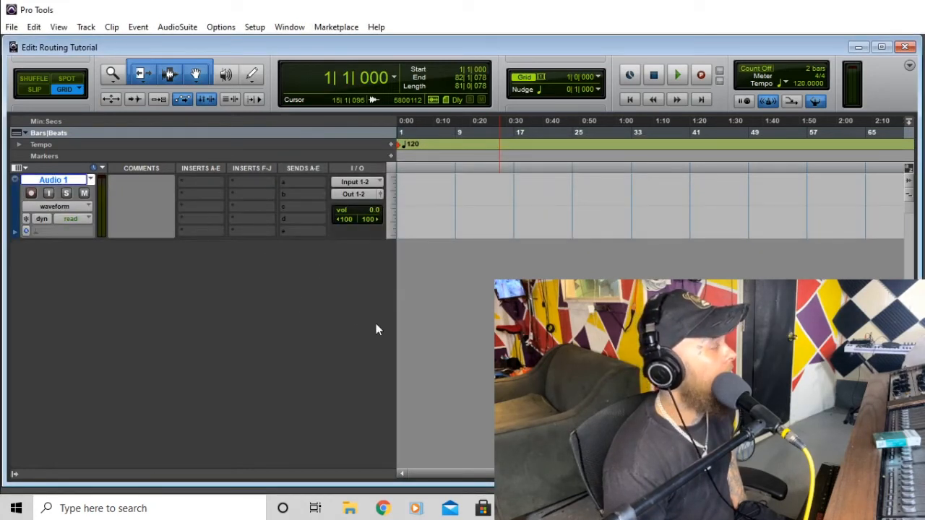
{"action": "left_click", "coordinate": [356, 508]}
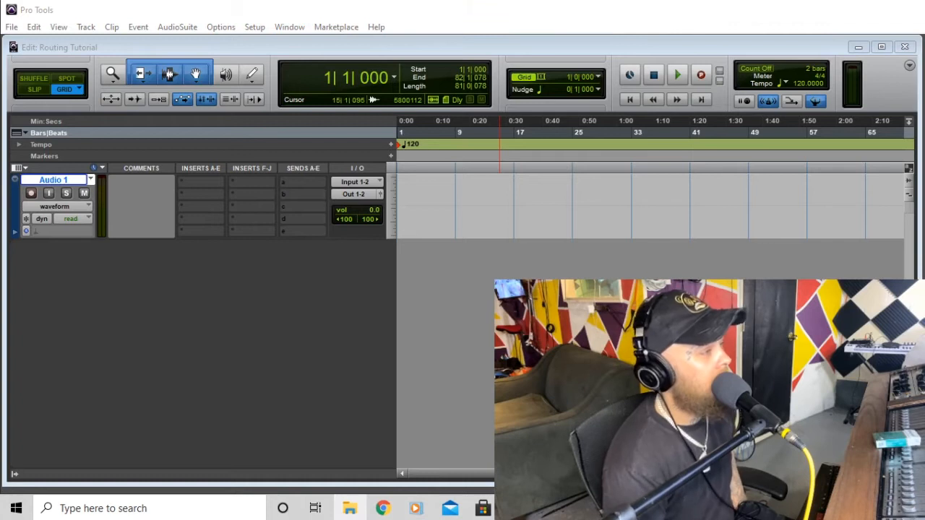
- Import the 'Evil' type-beat onto Audio 1, align it to bar 1, and audition it
{"action": "left_click_drag", "start_coordinate": [477, 190], "coordinate": [425, 204]}
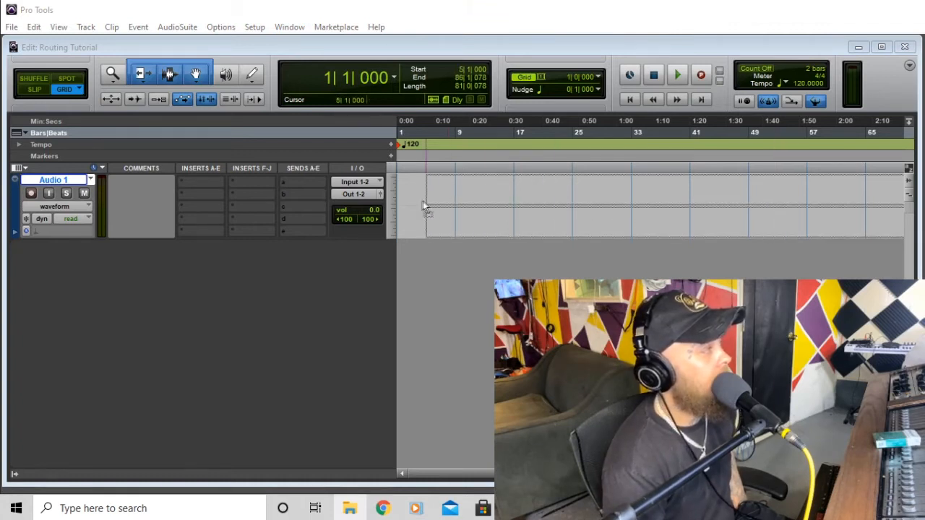
{"action": "left_click_drag", "start_coordinate": [523, 227], "coordinate": [477, 232]}
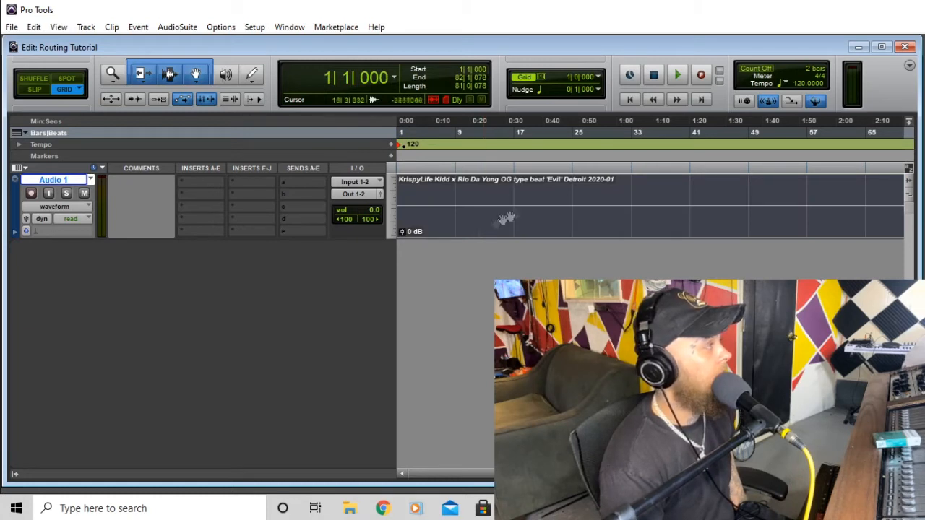
{"action": "left_click", "coordinate": [630, 101]}
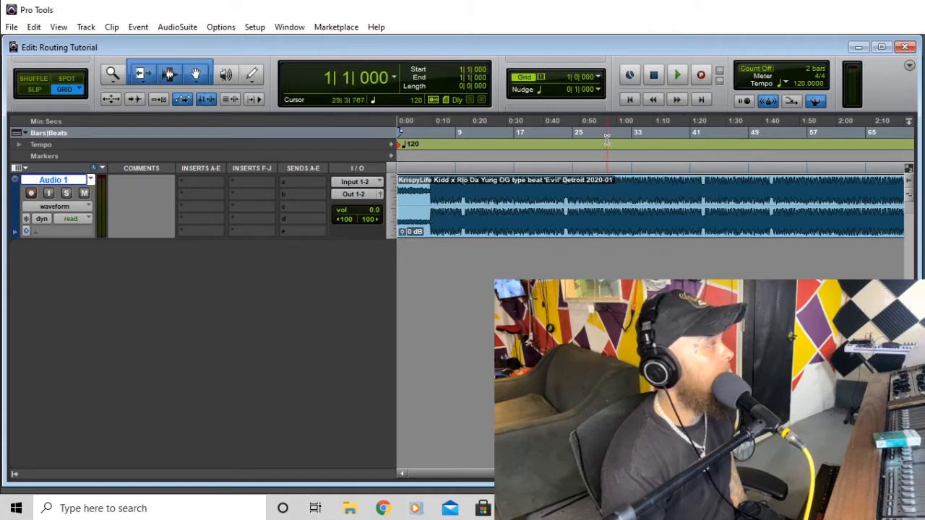
{"action": "left_click", "coordinate": [678, 76]}
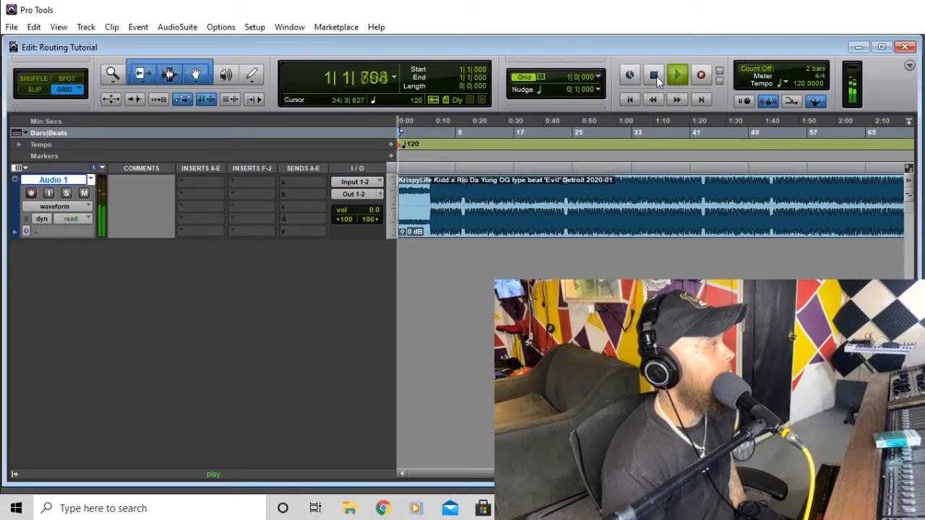
{"action": "key", "text": "space"}
{"action": "key", "text": "t"}
{"action": "key", "text": "t"}
{"action": "key", "text": "t"}
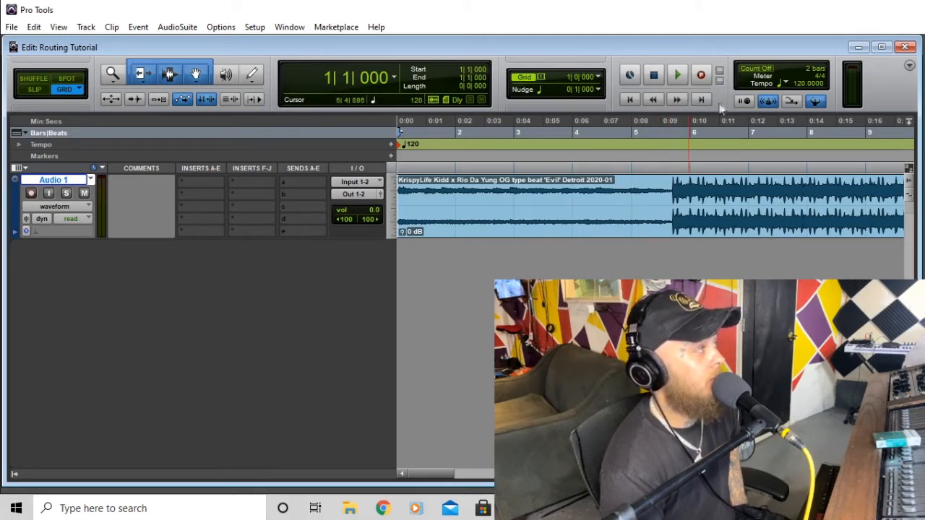
- Lower the session tempo from 120 and play the beat back
{"action": "left_click_drag", "start_coordinate": [797, 85], "coordinate": [801, 94]}
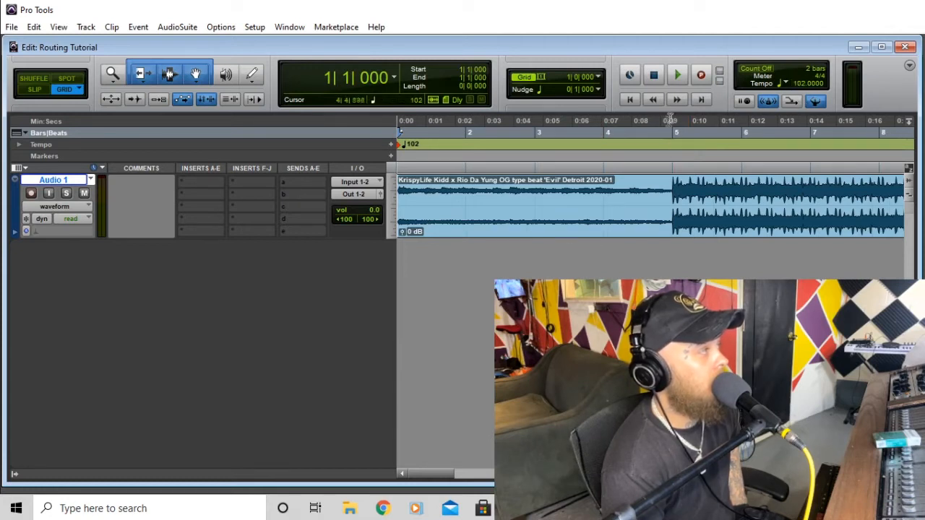
{"action": "left_click", "coordinate": [679, 75]}
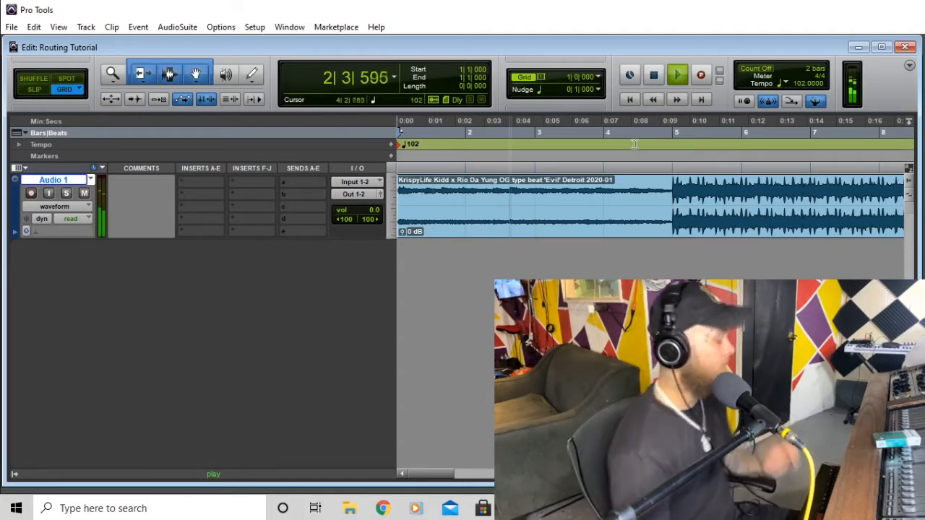
{"action": "key", "text": "space"}
- Audition the beat from bars 5 through 8 to check grid alignment
{"action": "left_click", "coordinate": [673, 167]}
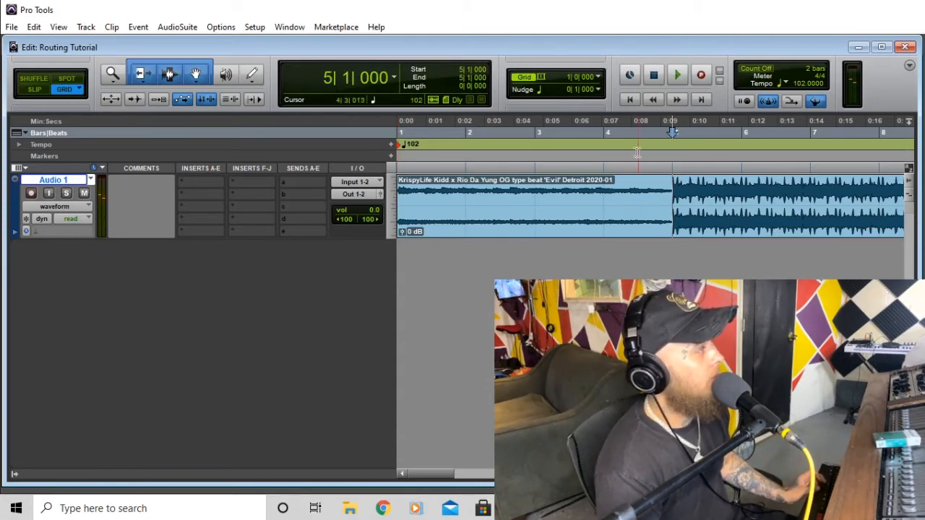
{"action": "key", "text": "space"}
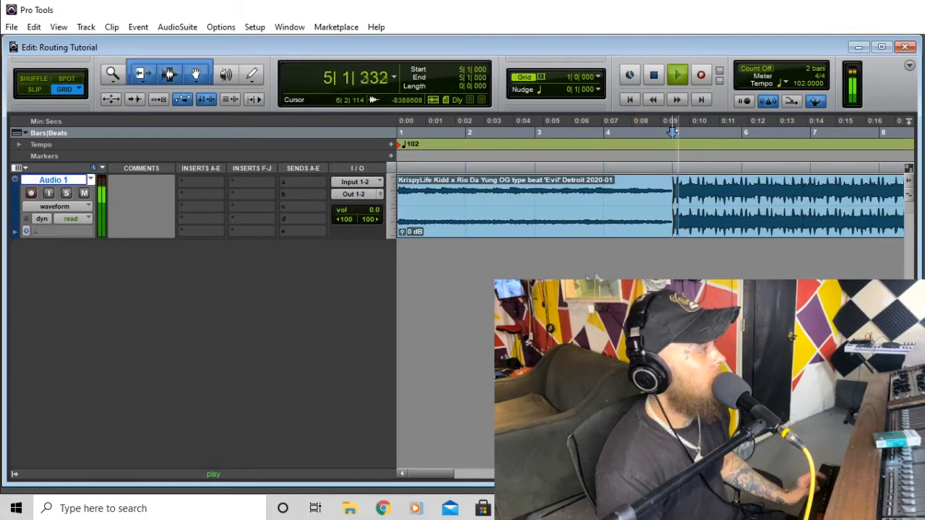
{"action": "key", "text": "space"}
{"action": "left_click", "coordinate": [747, 168]}
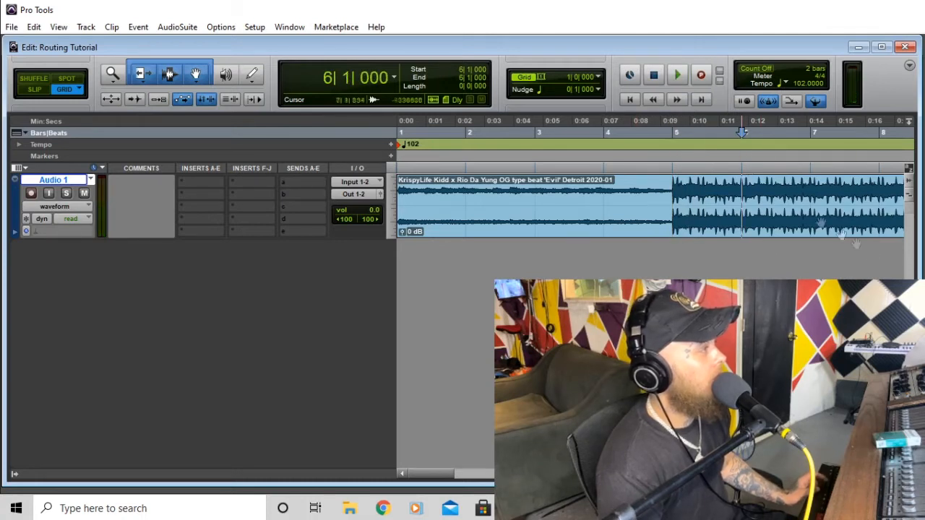
{"action": "key", "text": "space"}
{"action": "key", "text": "space"}
{"action": "left_click", "coordinate": [812, 171]}
{"action": "key", "text": "space"}
{"action": "key", "text": "space"}
{"action": "left_click", "coordinate": [671, 169]}
{"action": "key", "text": "space"}
{"action": "key", "text": "space"}
{"action": "left_click", "coordinate": [746, 168]}
{"action": "key", "text": "space"}
{"action": "key", "text": "space"}
{"action": "left_click", "coordinate": [811, 168]}
{"action": "key", "text": "space"}
{"action": "key", "text": "space"}
{"action": "left_click", "coordinate": [879, 168]}
{"action": "key", "text": "space"}
{"action": "key", "text": "space"}
{"action": "key", "text": "space"}
{"action": "left_click_drag", "start_coordinate": [446, 475], "coordinate": [461, 476]}
{"action": "key", "text": "space"}
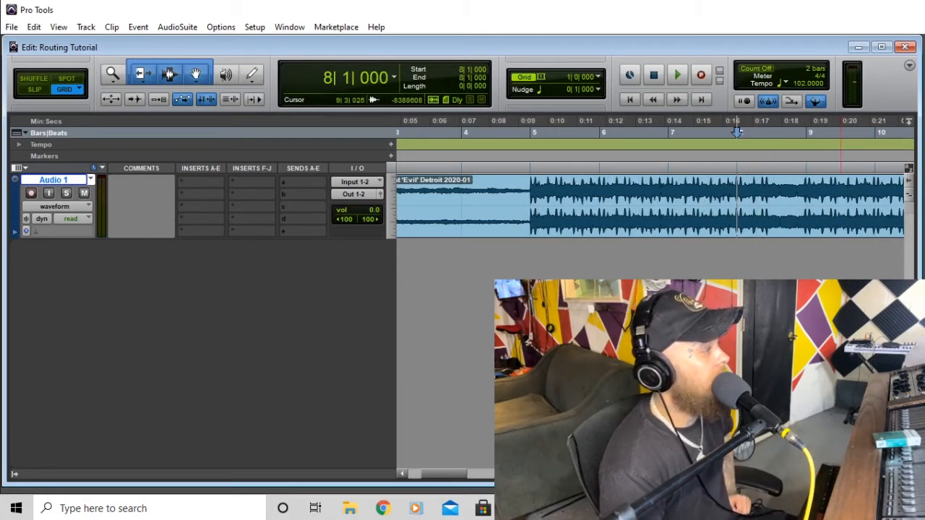
- Fine-tune the tempo to 103 BPM and confirm it
{"action": "key", "text": "t"}
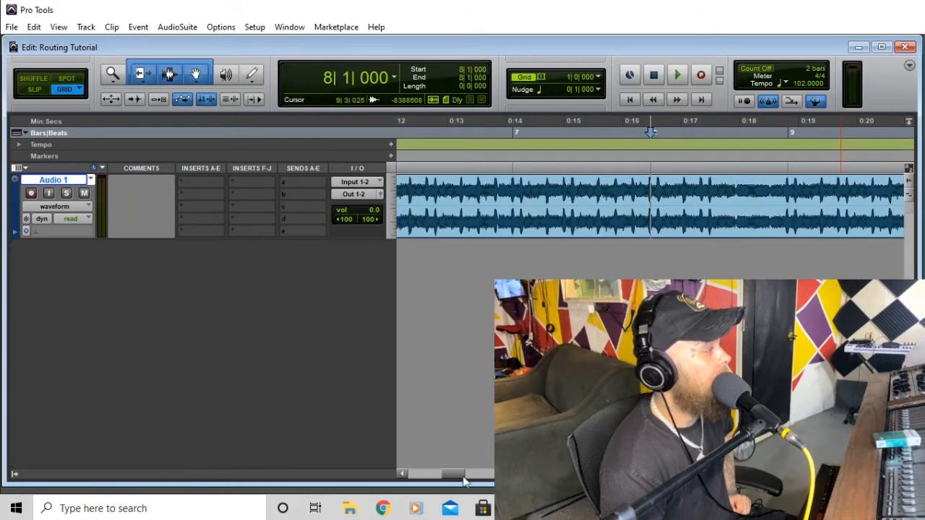
{"action": "left_click_drag", "start_coordinate": [465, 483], "coordinate": [433, 470]}
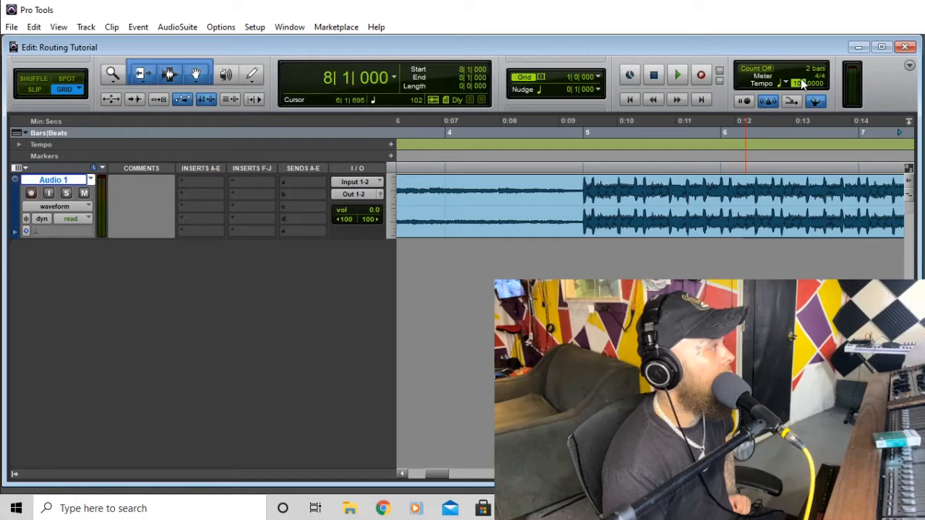
{"action": "key", "text": "Up"}
{"action": "key", "text": "Up"}
{"action": "key", "text": "Down"}
{"action": "key", "text": "Down"}
{"action": "key", "text": "Up"}
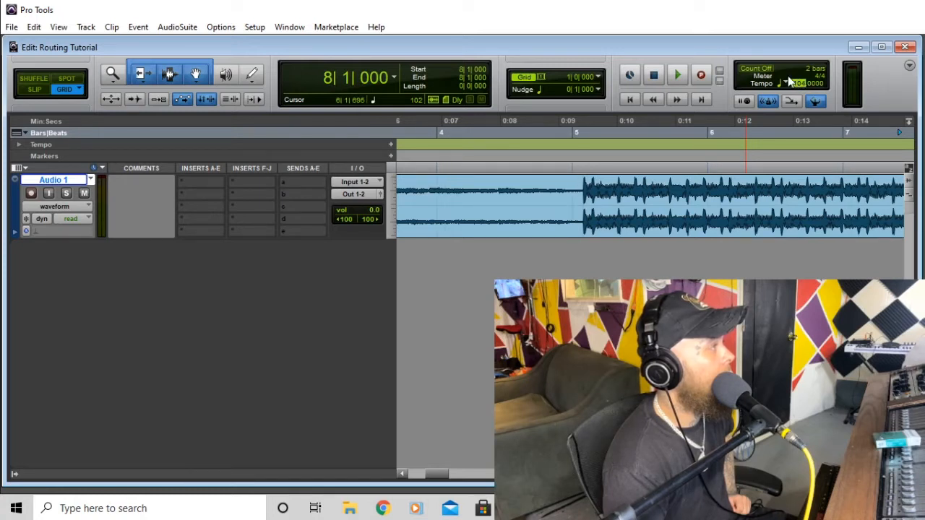
{"action": "key", "text": "Return"}
{"action": "left_click_drag", "start_coordinate": [434, 479], "coordinate": [379, 470]}
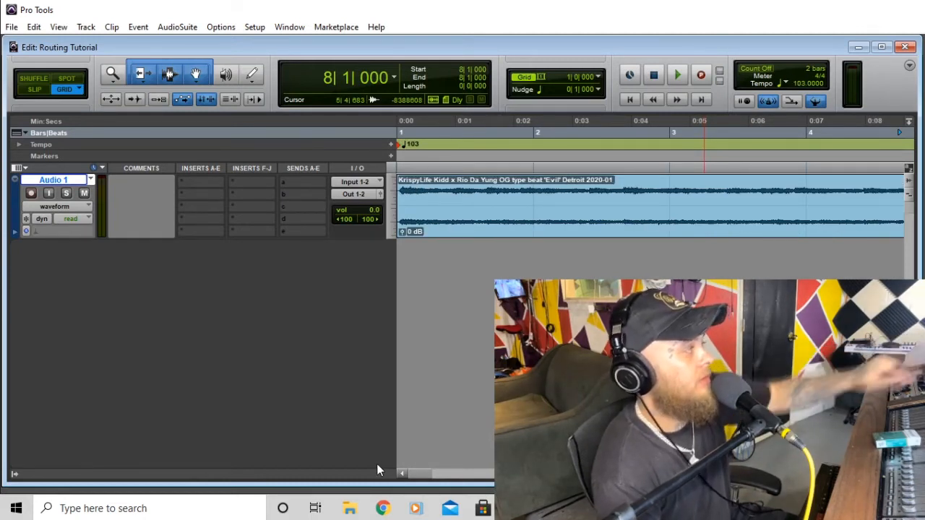
{"action": "left_click_drag", "start_coordinate": [413, 472], "coordinate": [434, 472]}
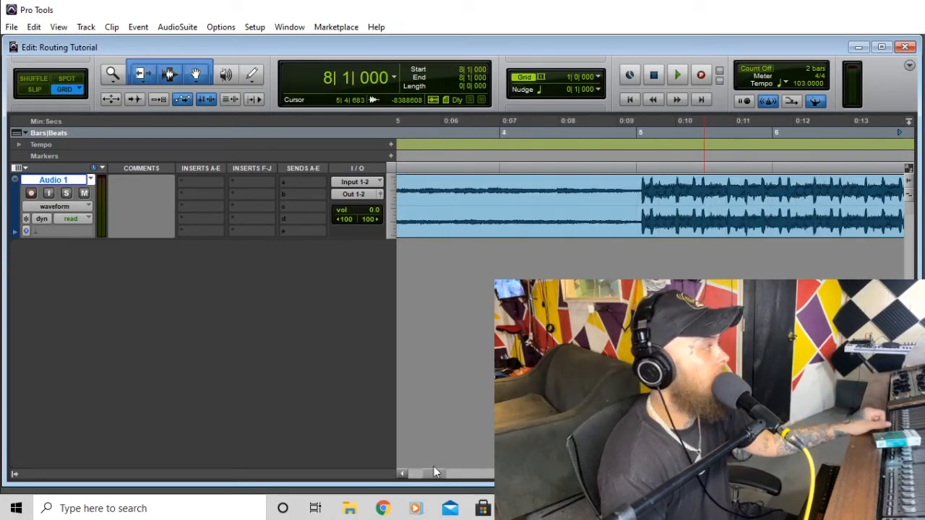
{"action": "left_click", "coordinate": [626, 174]}
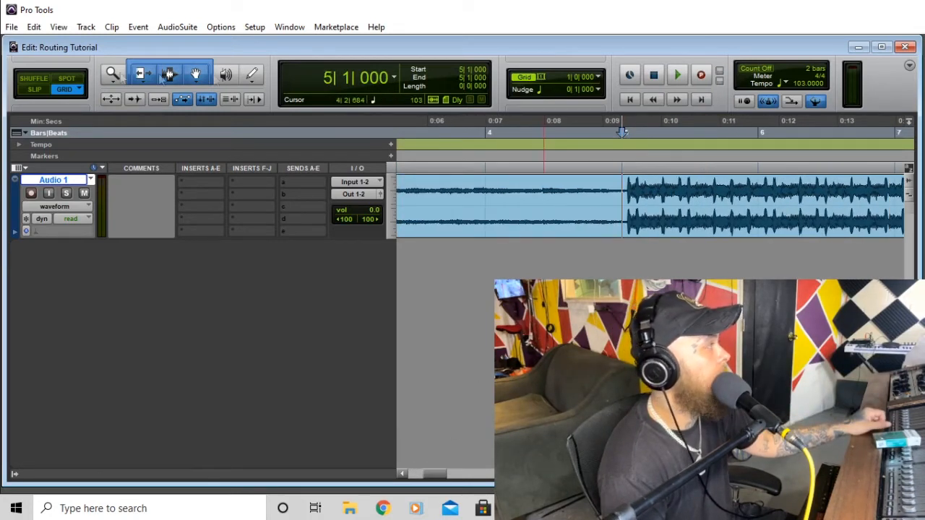
{"action": "left_click", "coordinate": [678, 75]}
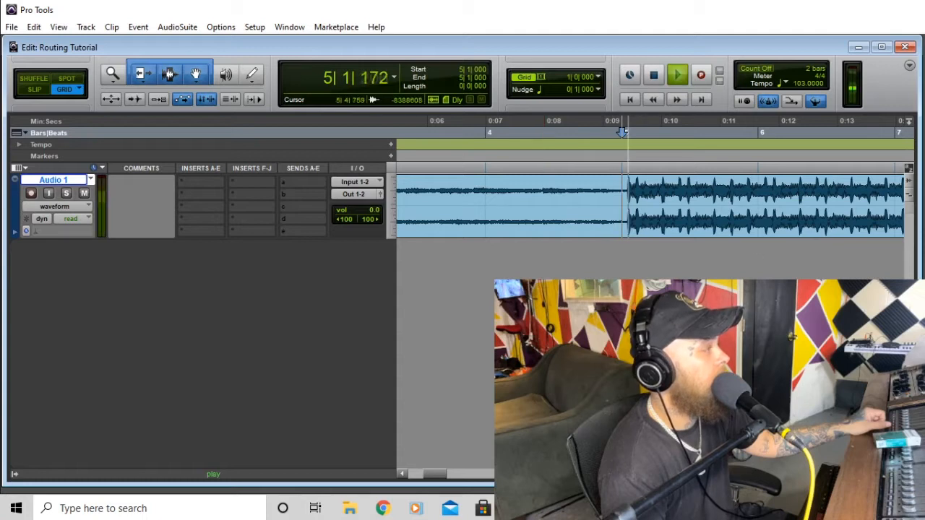
{"action": "key", "text": "ctrl+["}
{"action": "key", "text": "ctrl+["}
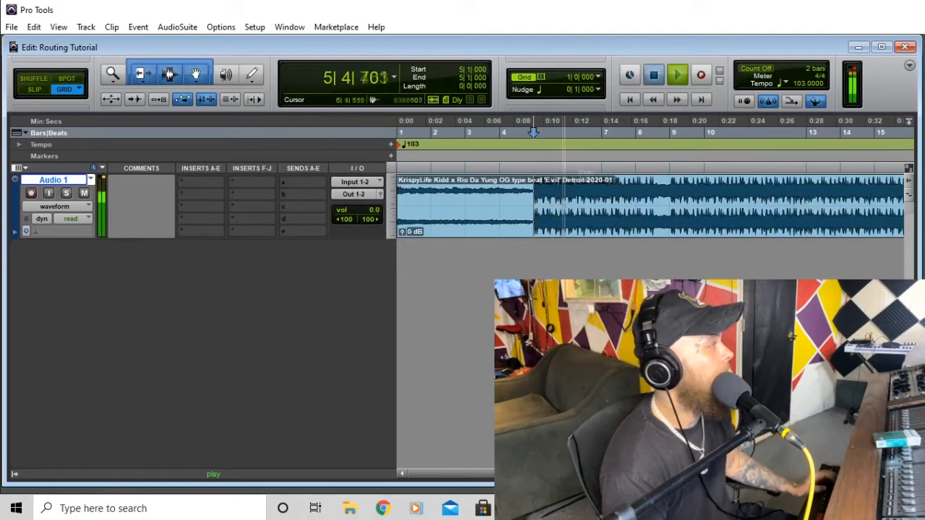
{"action": "key", "text": "space"}
{"action": "left_click", "coordinate": [633, 190]}
{"action": "key", "text": "space"}
{"action": "left_click", "coordinate": [671, 189]}
{"action": "key", "text": "space"}
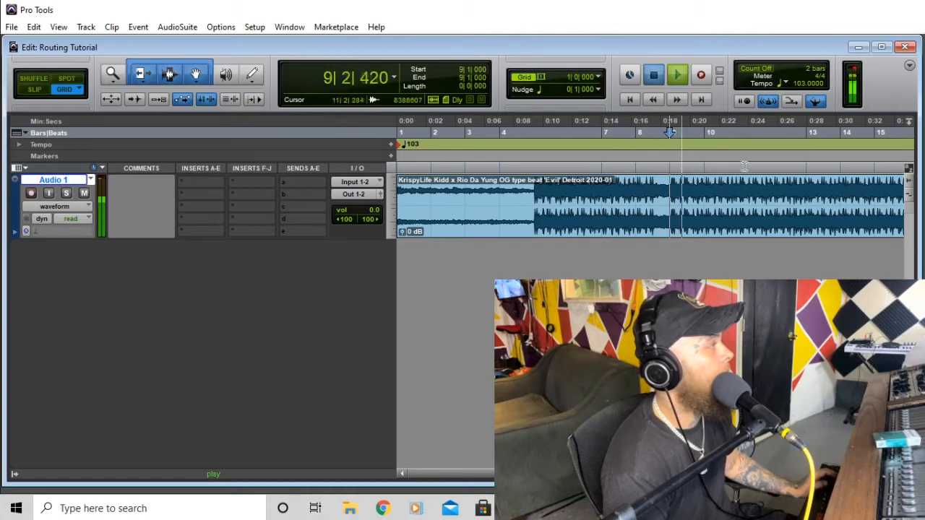
{"action": "key", "text": "space"}
{"action": "left_click", "coordinate": [745, 171]}
{"action": "key", "text": "space"}
{"action": "key", "text": "space"}
{"action": "left_click", "coordinate": [813, 171]}
{"action": "key", "text": "space"}
{"action": "key", "text": "space"}
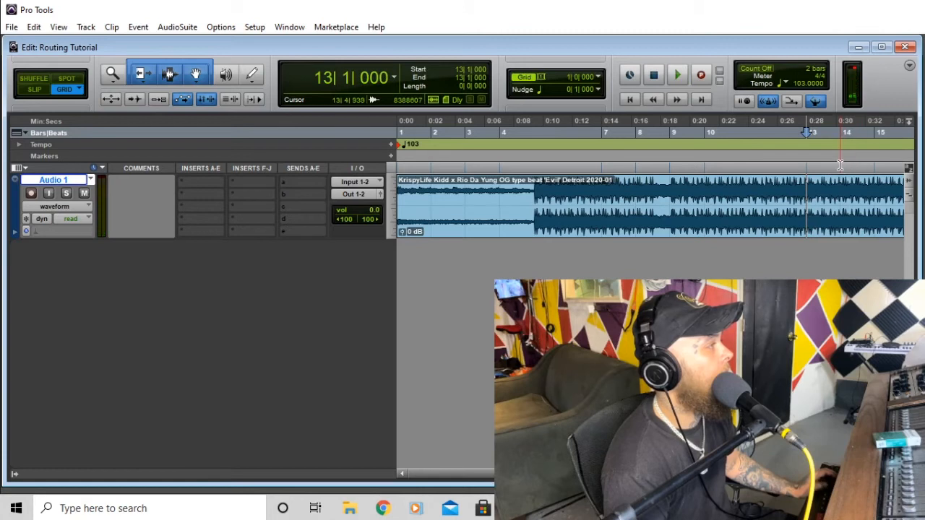
{"action": "left_click", "coordinate": [880, 169]}
{"action": "key", "text": "space"}
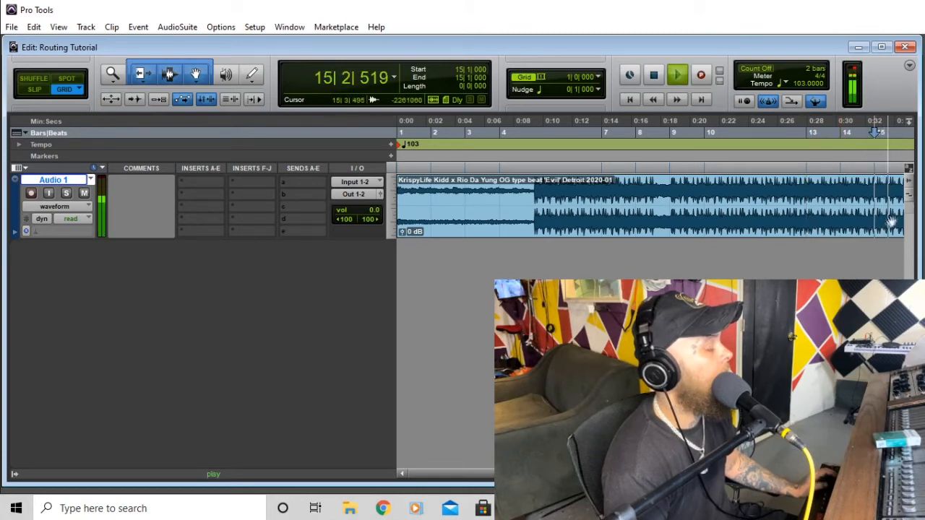
{"action": "key", "text": "space"}
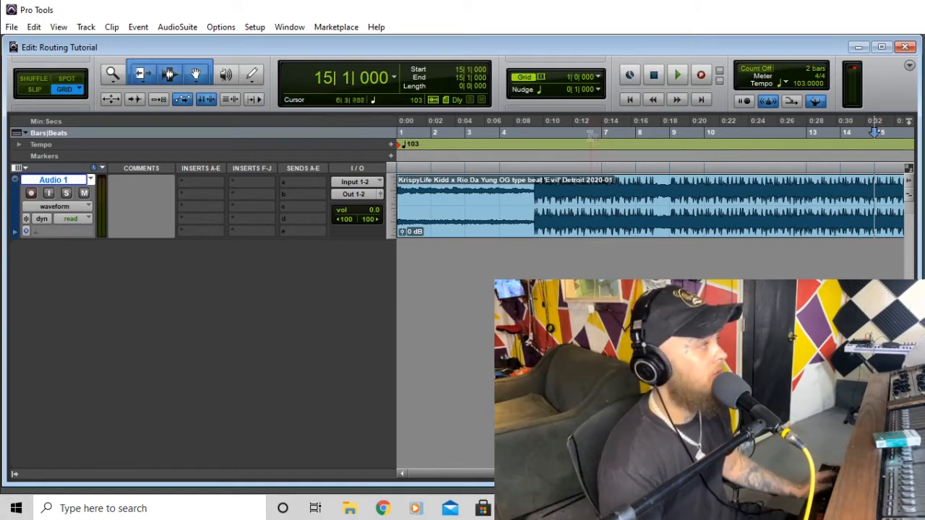
{"action": "key", "text": "Return"}
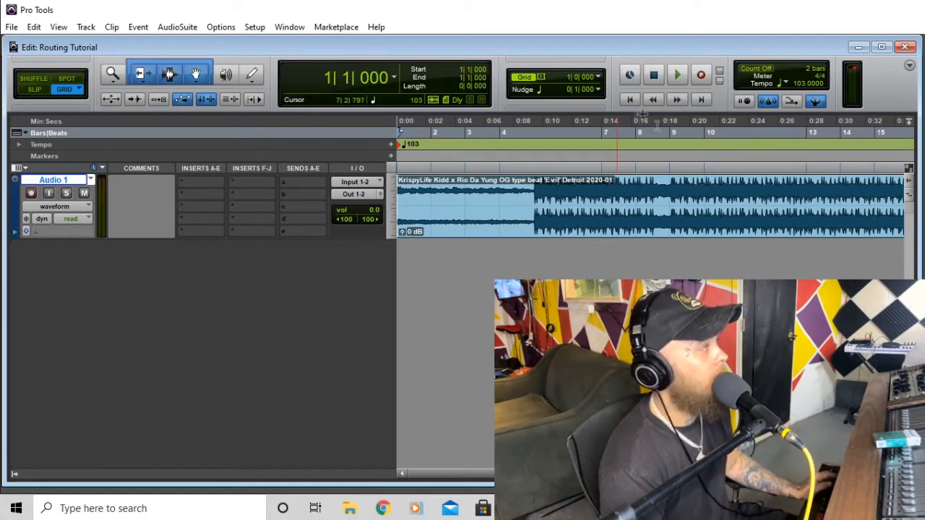
- Add a new mono audio track and name it Mic
{"action": "left_click", "coordinate": [84, 27]}
{"action": "left_click", "coordinate": [94, 41]}
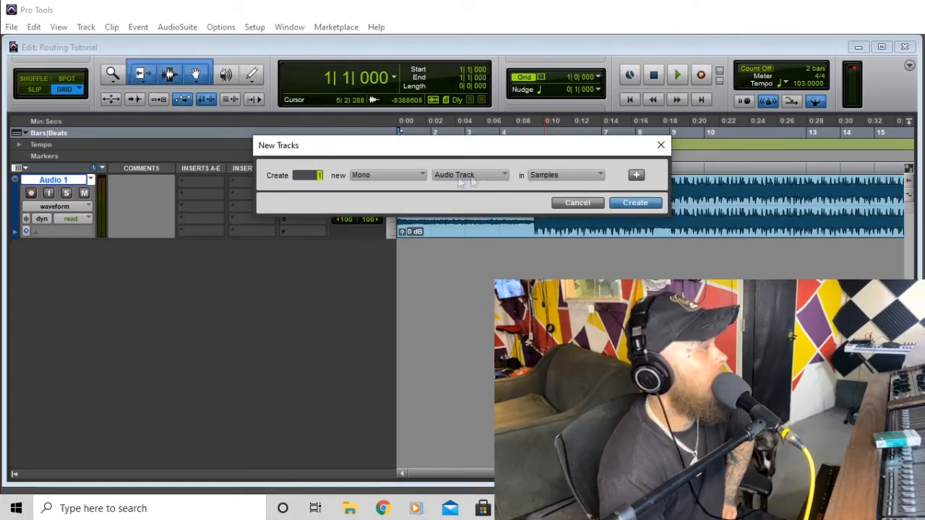
{"action": "left_click", "coordinate": [634, 205]}
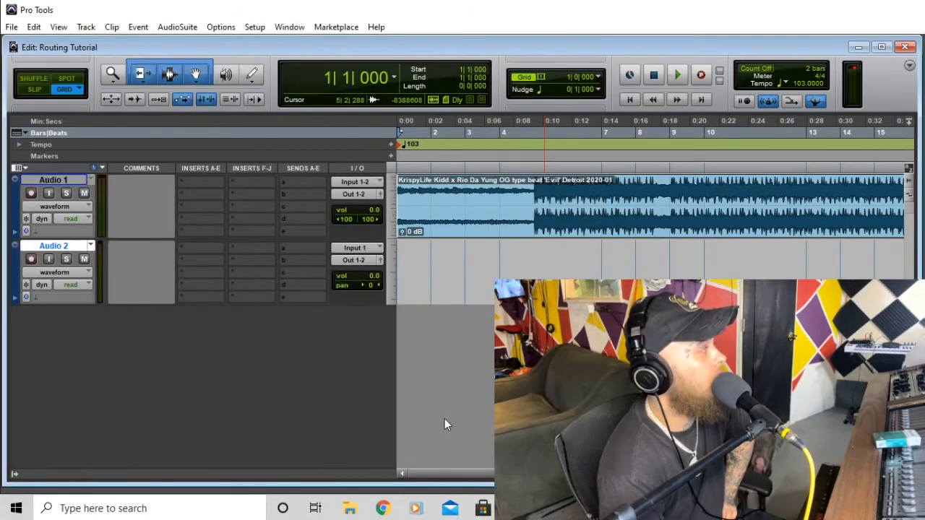
{"action": "double_click", "coordinate": [65, 247]}
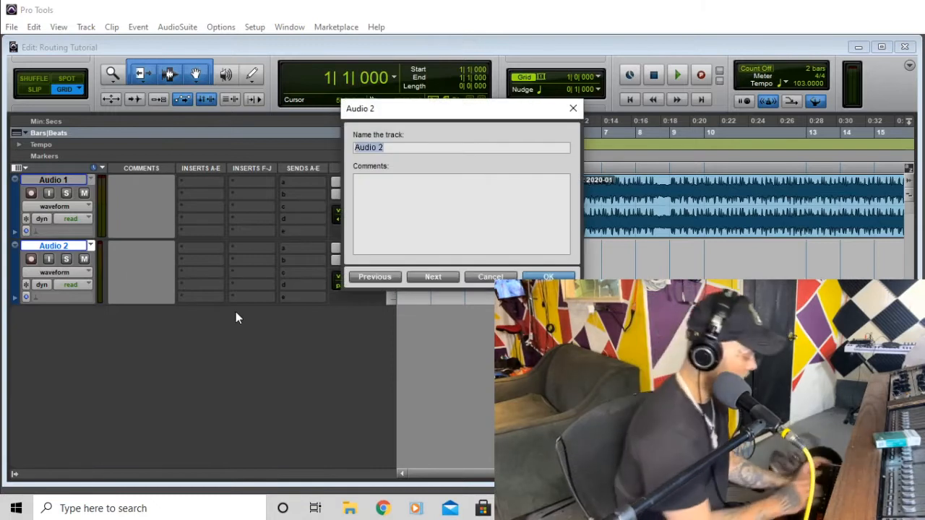
{"action": "type", "text": "Mic"}
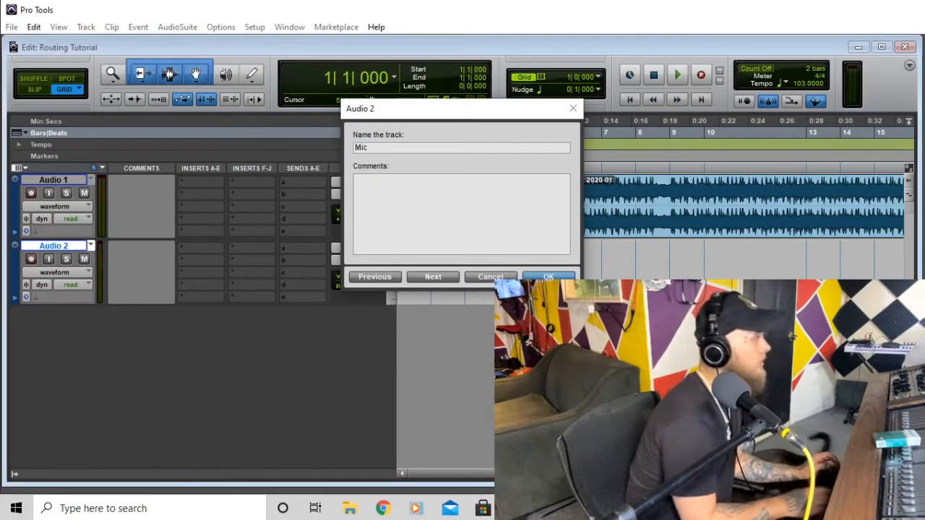
{"action": "key", "text": "Return"}
- Rename the Audio 1 track to Beat, leaving Mic's name unchanged
{"action": "double_click", "coordinate": [53, 179]}
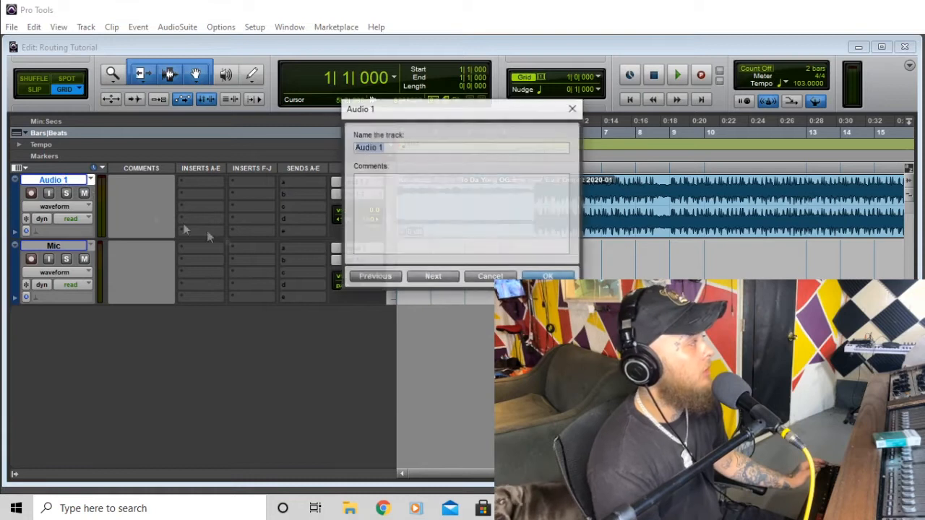
{"action": "type", "text": "Bes"}
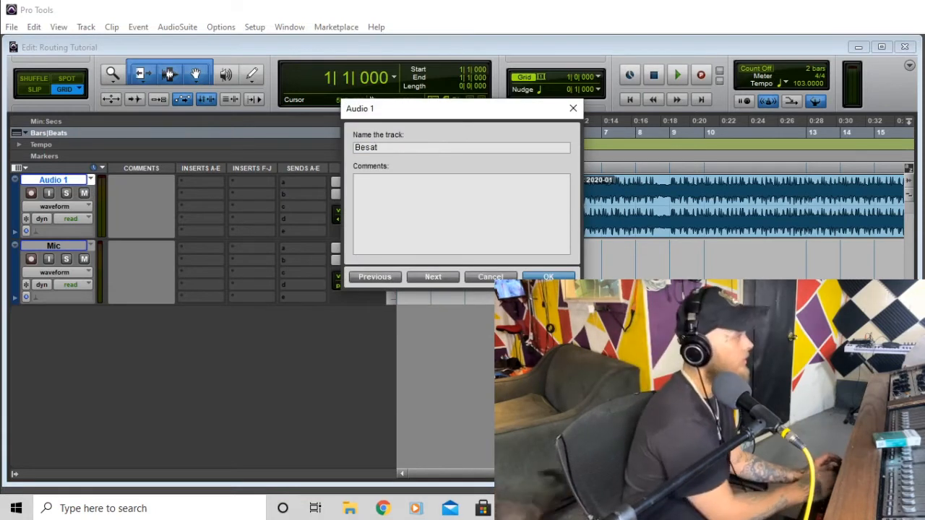
{"action": "key", "text": "BackSpace"}
{"action": "type", "text": "at"}
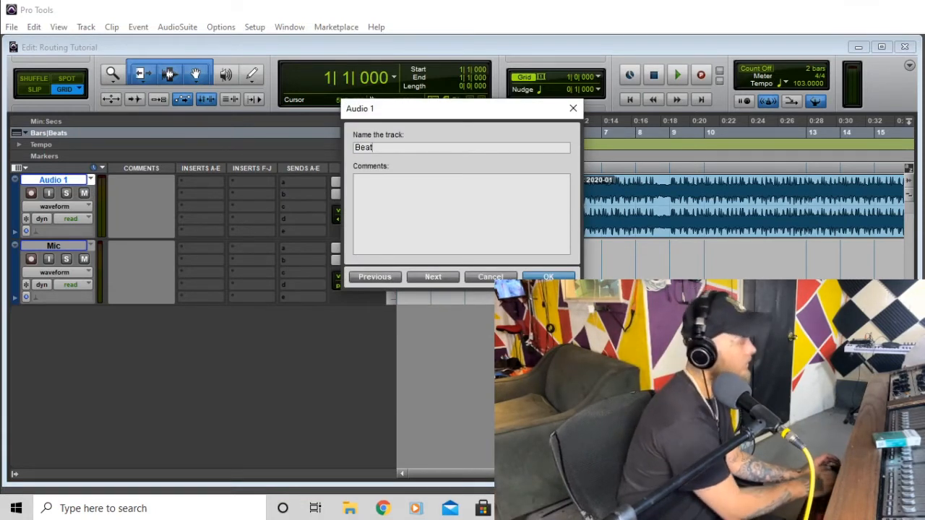
{"action": "key", "text": "Return"}
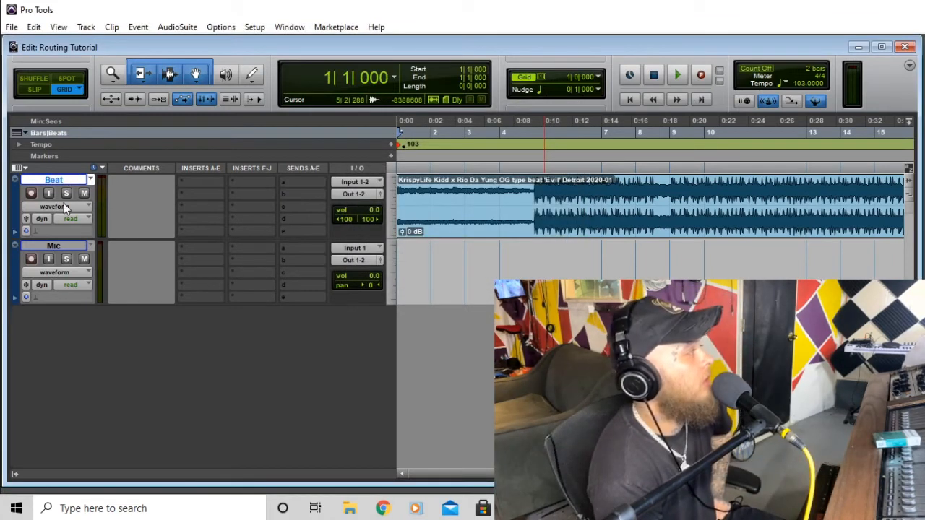
{"action": "double_click", "coordinate": [65, 248]}
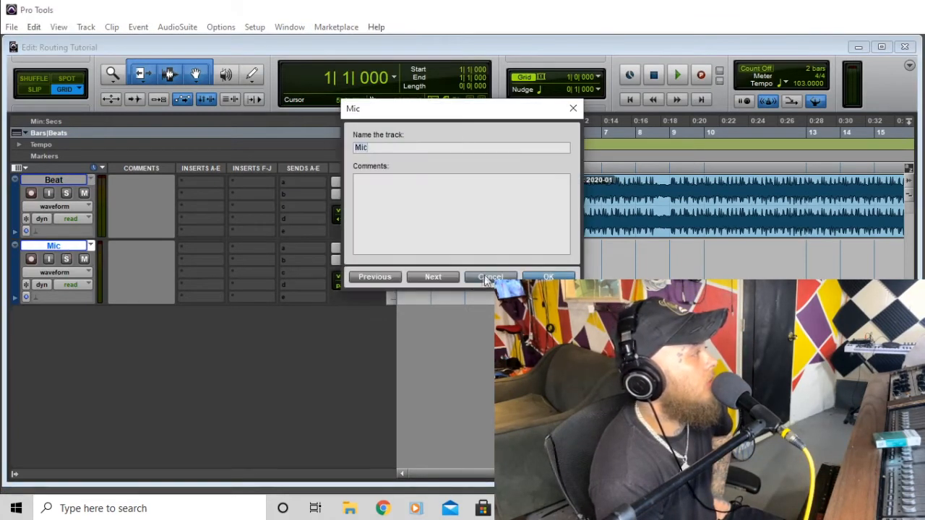
{"action": "left_click", "coordinate": [481, 276]}
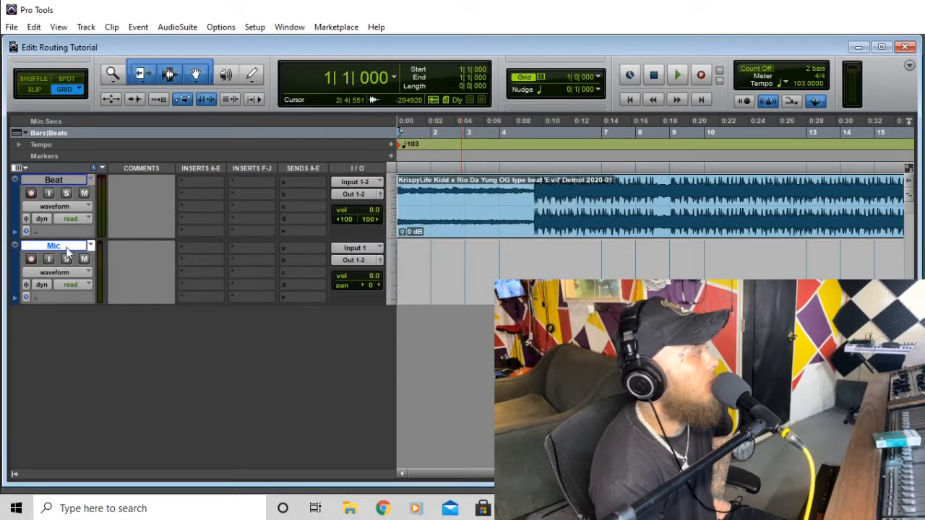
{"action": "right_click", "coordinate": [67, 250]}
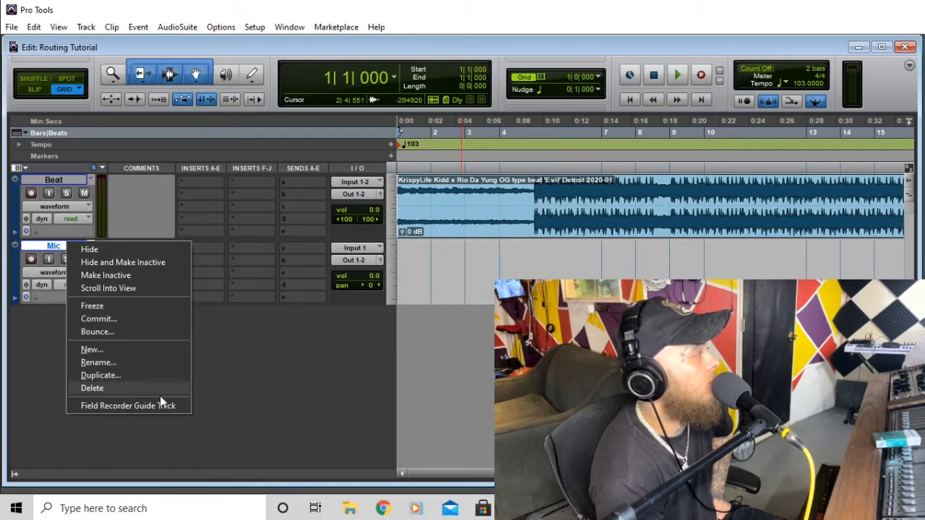
{"action": "left_click", "coordinate": [301, 51]}
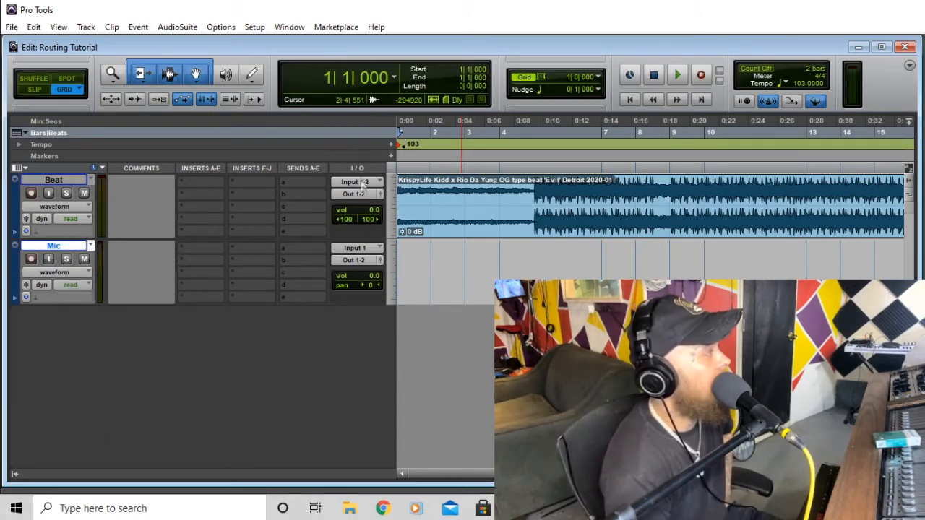
{"action": "left_click", "coordinate": [367, 249]}
{"action": "mouse_move", "coordinate": [392, 268]}
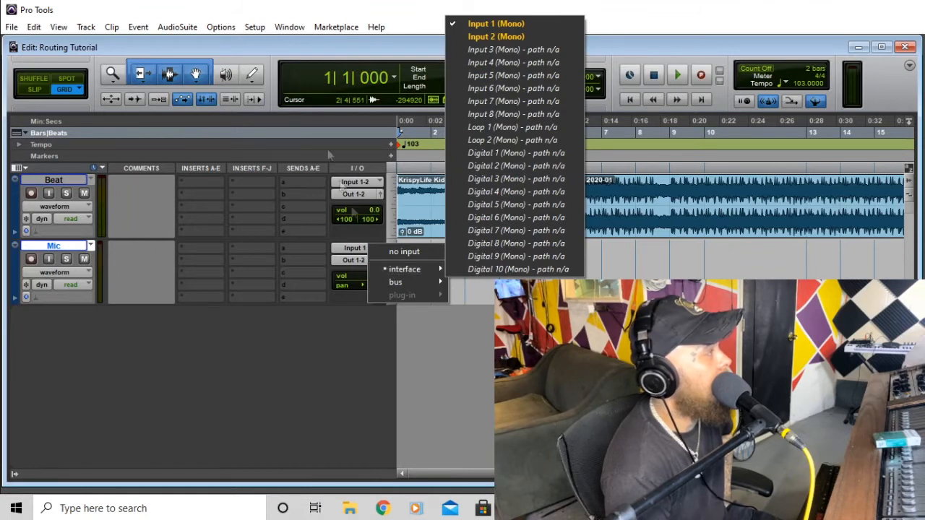
{"action": "left_click", "coordinate": [334, 55]}
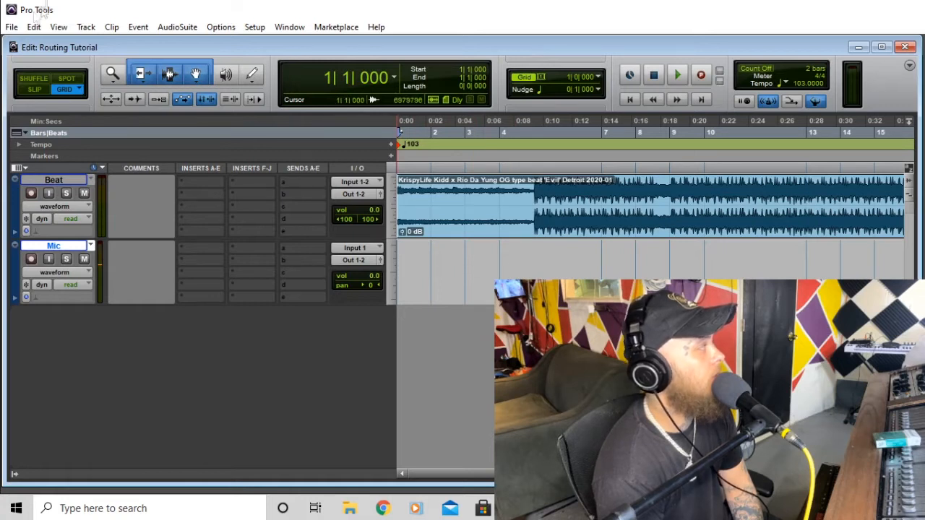
- Add five new mono audio tracks, Audio 1 through Audio 5
{"action": "left_click", "coordinate": [86, 27]}
{"action": "left_click", "coordinate": [102, 39]}
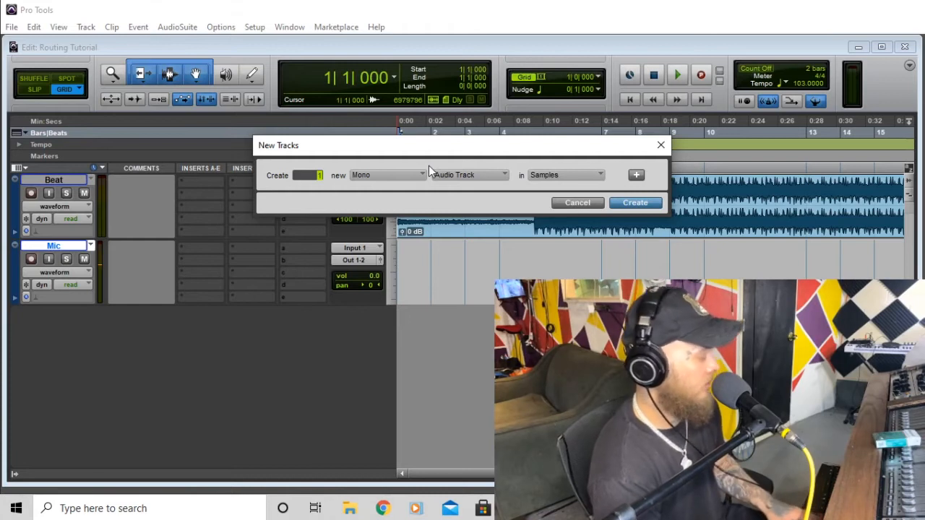
{"action": "type", "text": "5"}
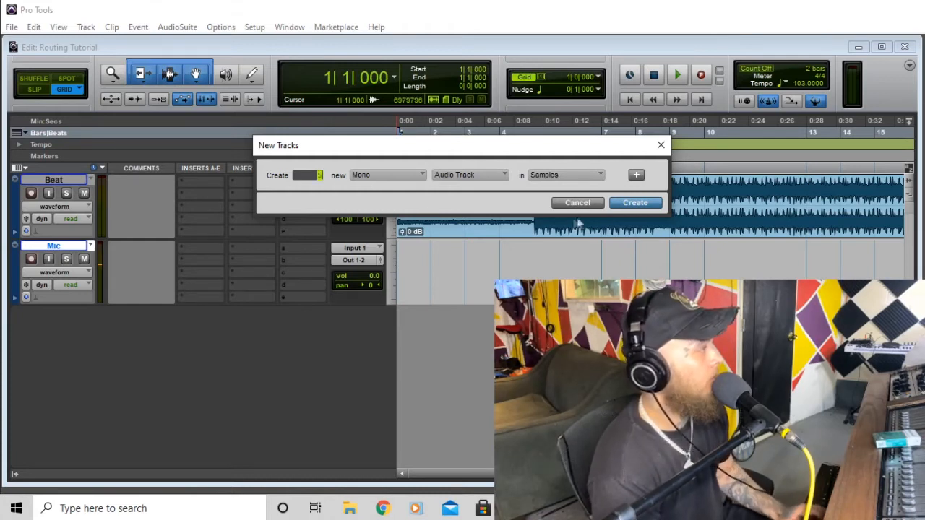
{"action": "left_click", "coordinate": [634, 204]}
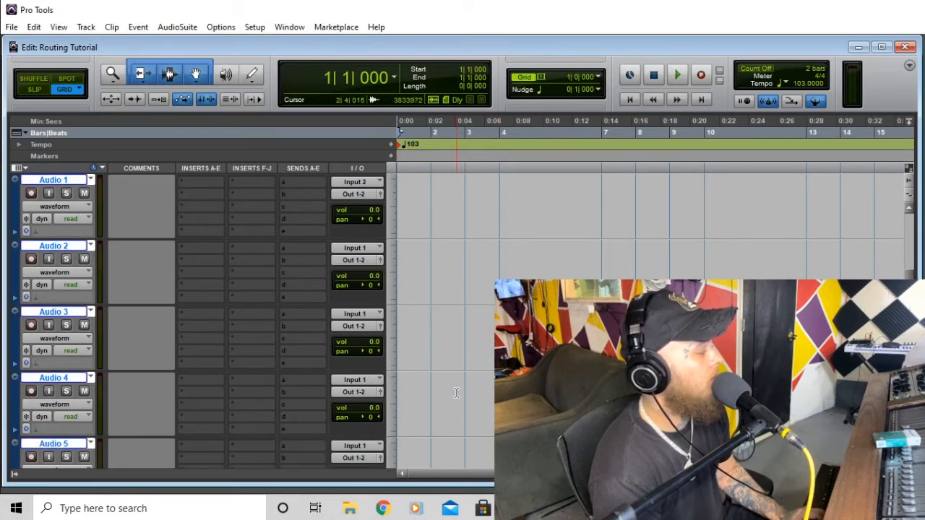
{"action": "scroll", "coordinate": [456, 393], "scroll_direction": "up", "scroll_amount": 2}
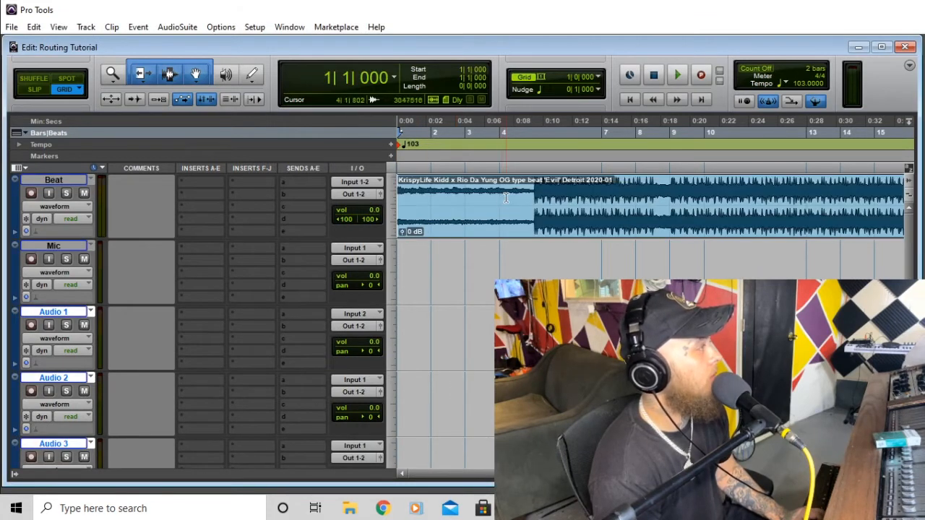
- Set the Mic fader to -17.1, record a Mic_01 clip, and move it onto Audio 1
{"action": "left_click_drag", "start_coordinate": [359, 278], "coordinate": [378, 294]}
{"action": "left_click", "coordinate": [30, 261]}
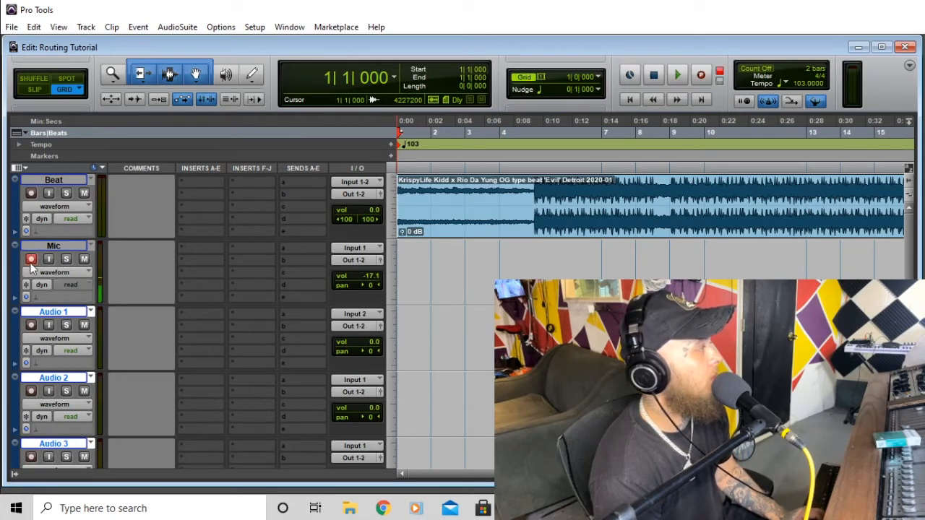
{"action": "left_click", "coordinate": [681, 76]}
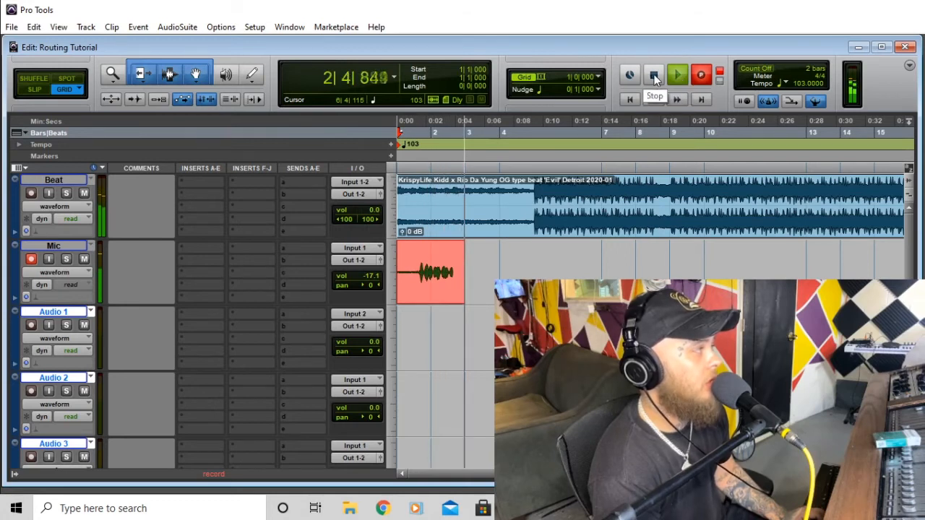
{"action": "left_click", "coordinate": [654, 75]}
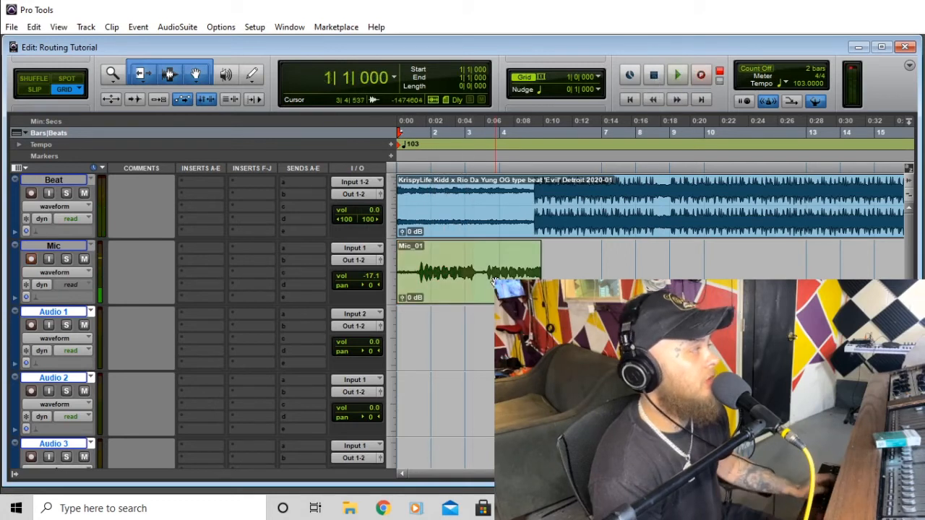
{"action": "left_click", "coordinate": [31, 259]}
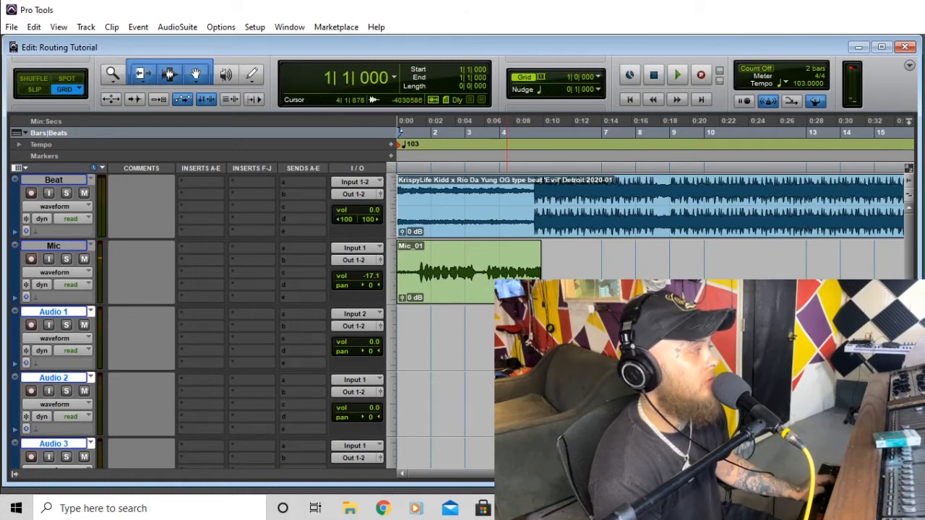
{"action": "left_click_drag", "start_coordinate": [463, 273], "coordinate": [462, 339]}
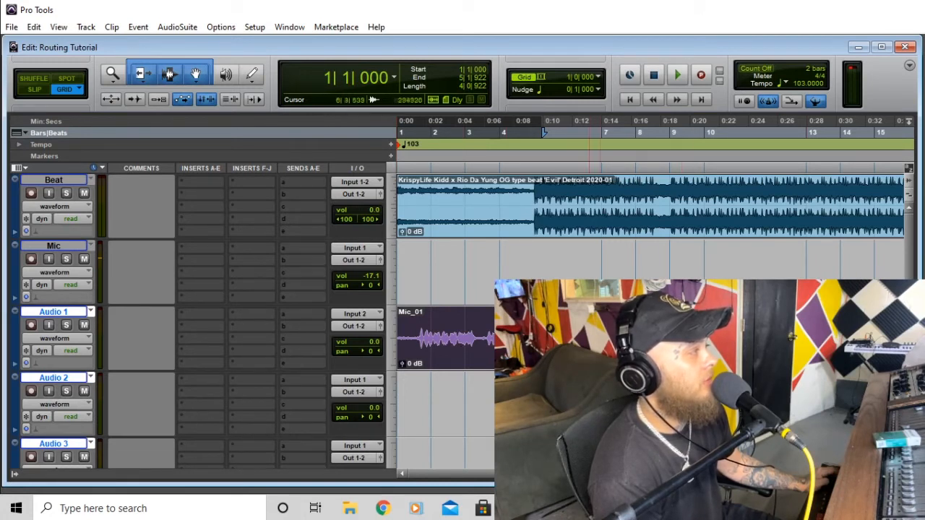
- Play the session from the start, then cut the Mic_01 clip from Audio 1
{"action": "left_click", "coordinate": [627, 100]}
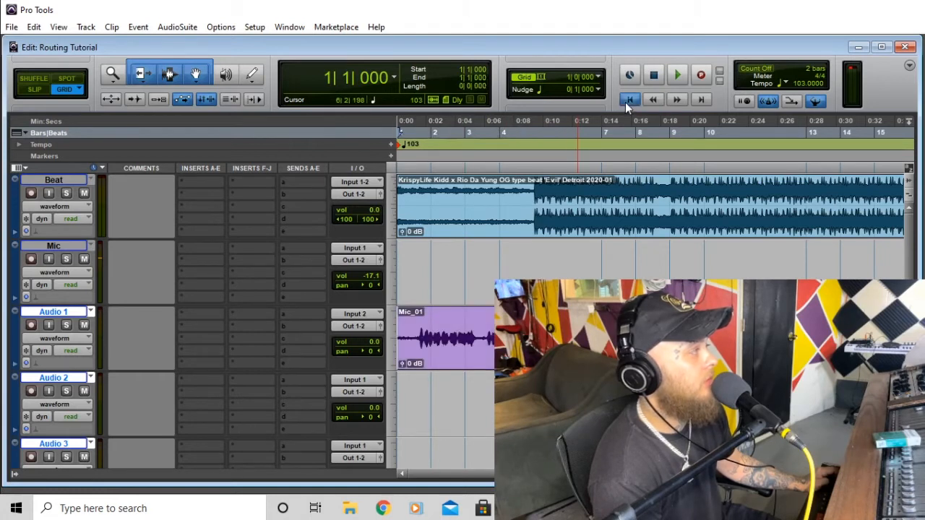
{"action": "key", "text": "space"}
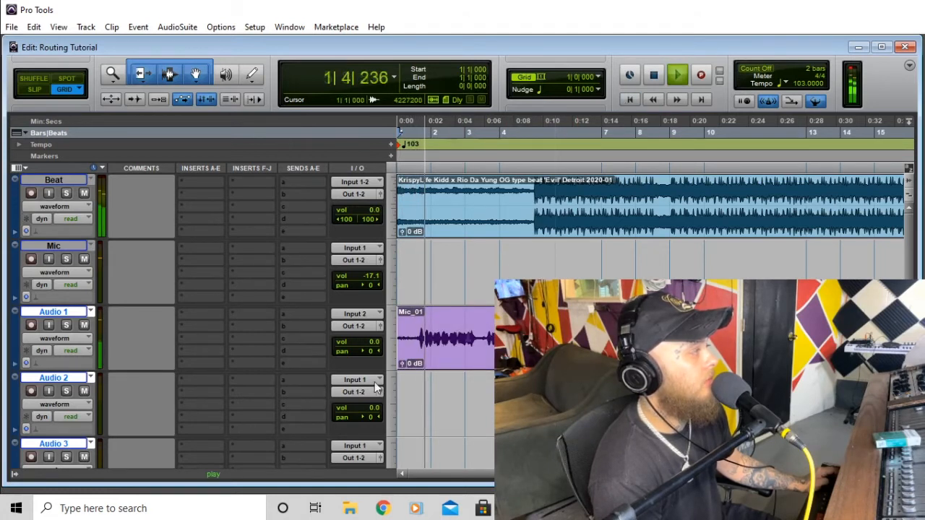
{"action": "key", "text": "space"}
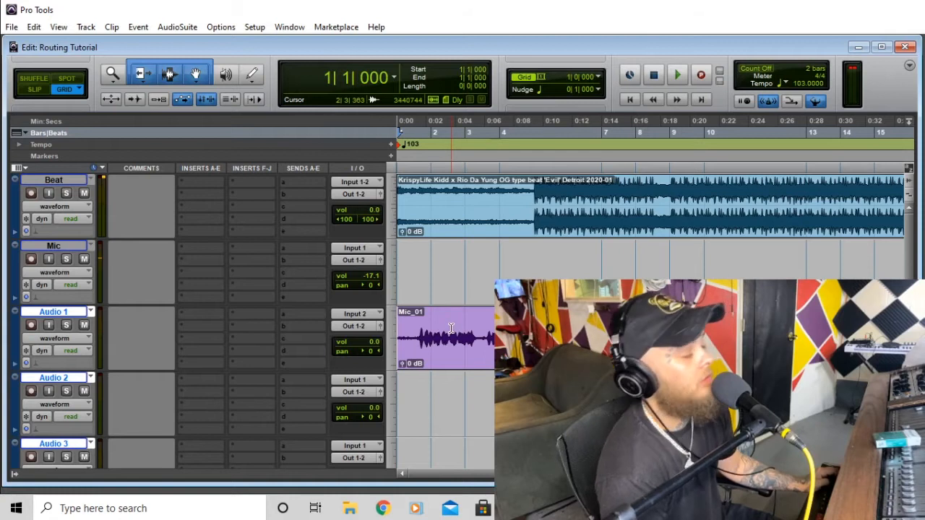
{"action": "right_click", "coordinate": [449, 327]}
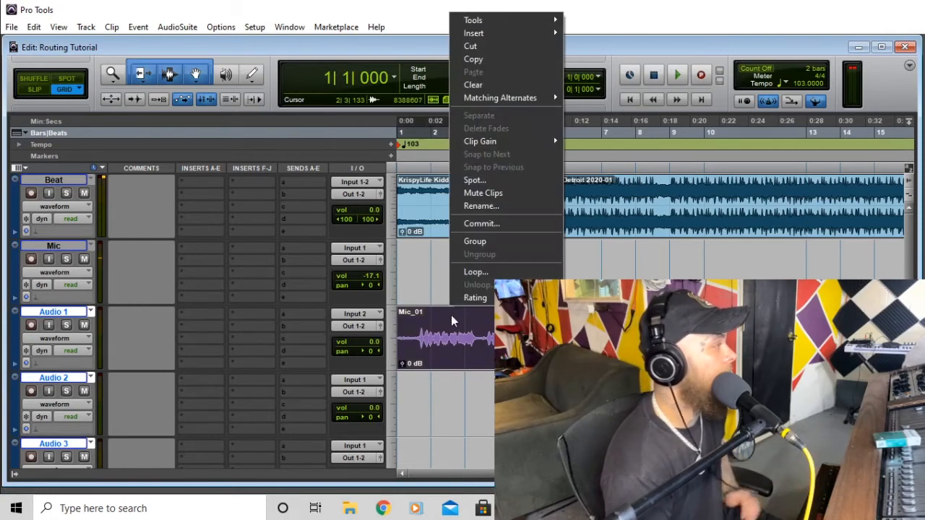
{"action": "left_click", "coordinate": [481, 47]}
{"action": "scroll", "coordinate": [187, 383], "scroll_direction": "down", "scroll_amount": 1}
{"action": "scroll", "coordinate": [159, 384], "scroll_direction": "down", "scroll_amount": 2}
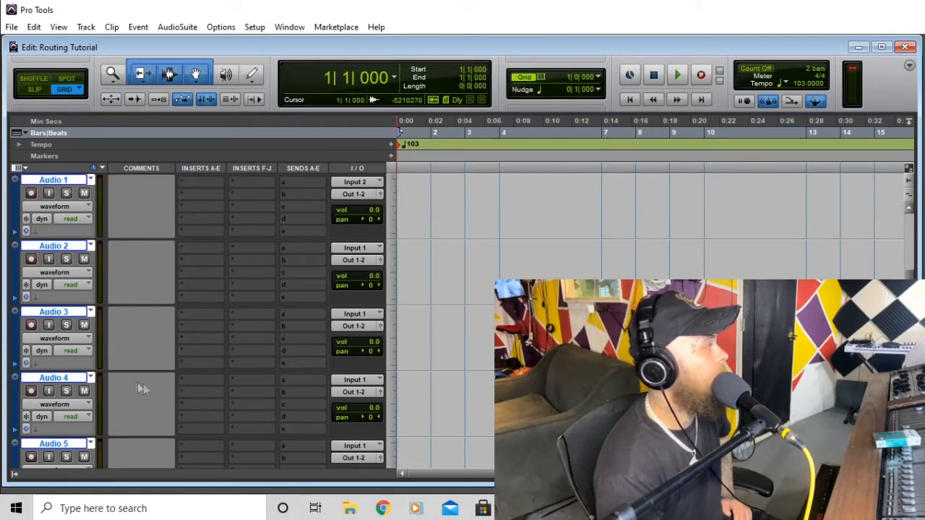
{"action": "scroll", "coordinate": [132, 382], "scroll_direction": "up", "scroll_amount": 2}
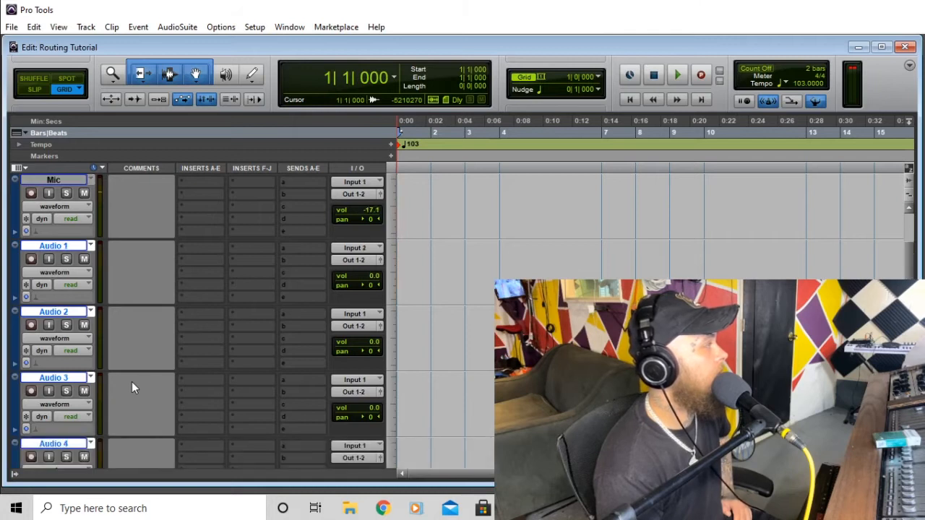
- Rename Audio 1 and Audio 2 to VOX 1 and VOX 2, and begin renaming Audio 3
{"action": "double_click", "coordinate": [53, 246]}
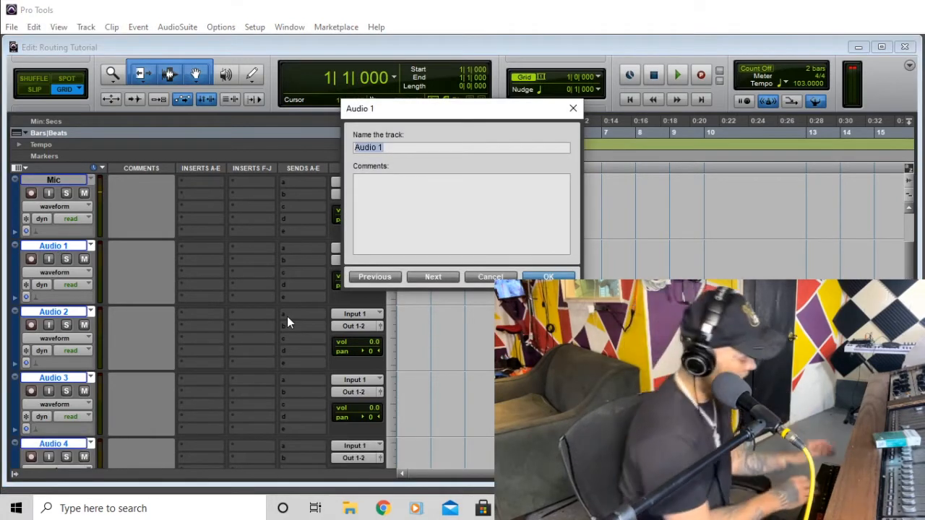
{"action": "type", "text": "VOX 1"}
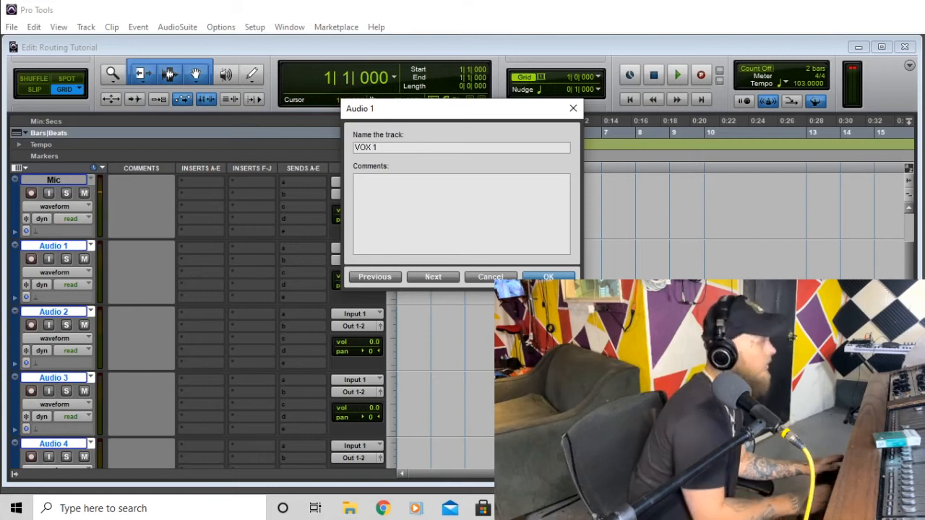
{"action": "key", "text": "Return"}
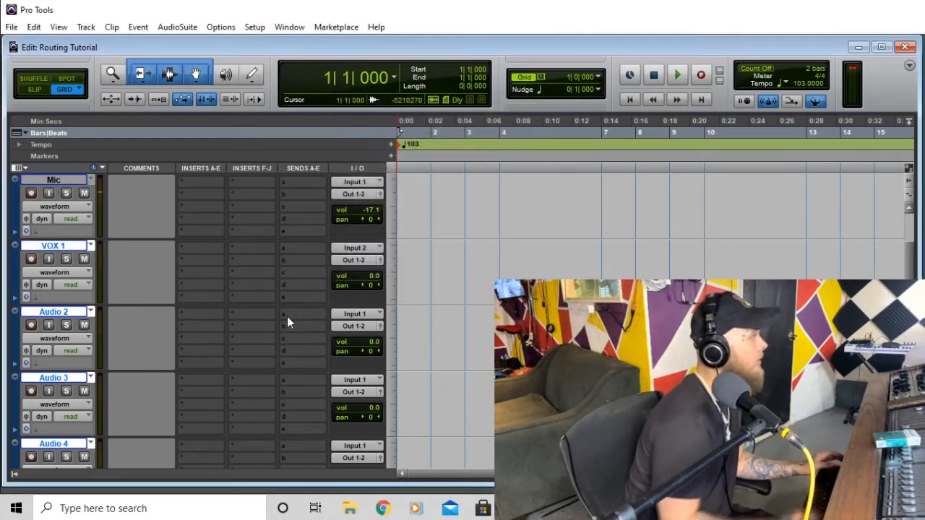
{"action": "double_click", "coordinate": [64, 312]}
{"action": "type", "text": "V"}
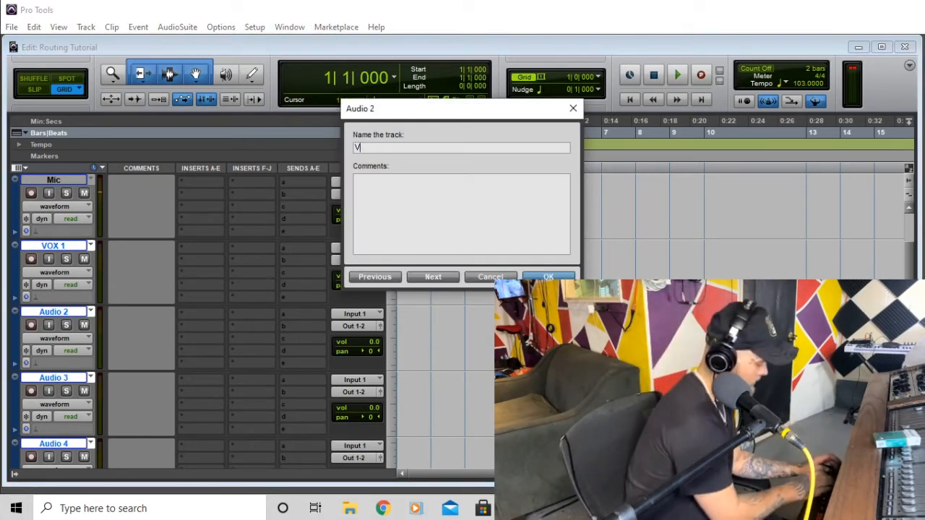
{"action": "type", "text": "OX 2"}
{"action": "key", "text": "Return"}
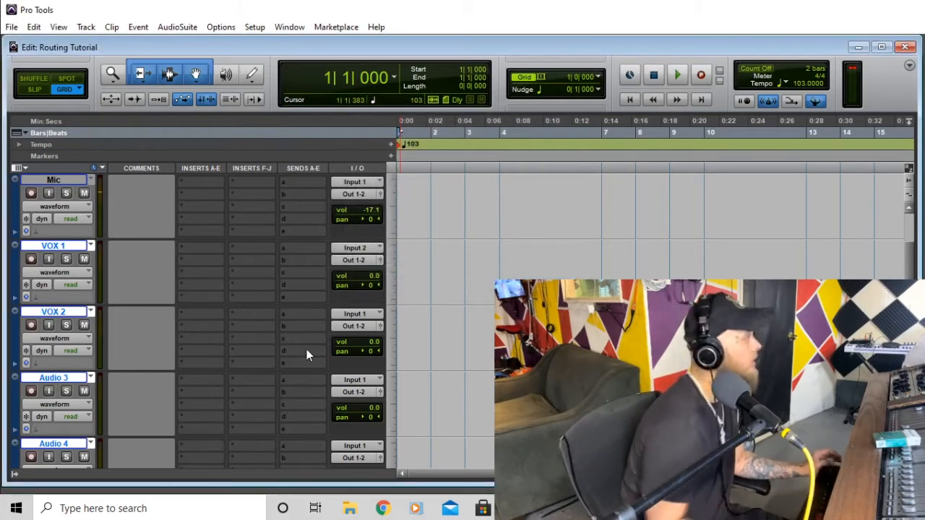
{"action": "double_click", "coordinate": [81, 378]}
{"action": "type", "text": "V"}
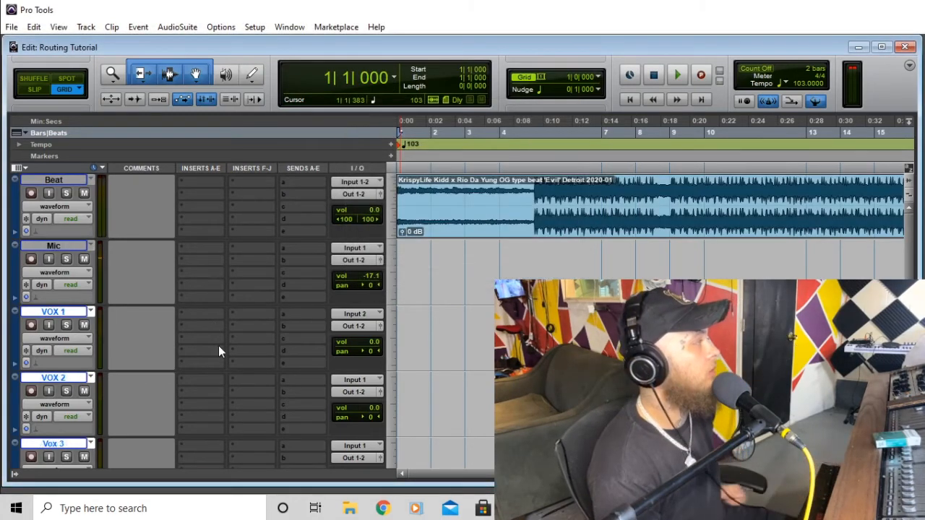
{"action": "scroll", "coordinate": [214, 340], "scroll_direction": "down", "scroll_amount": 6}
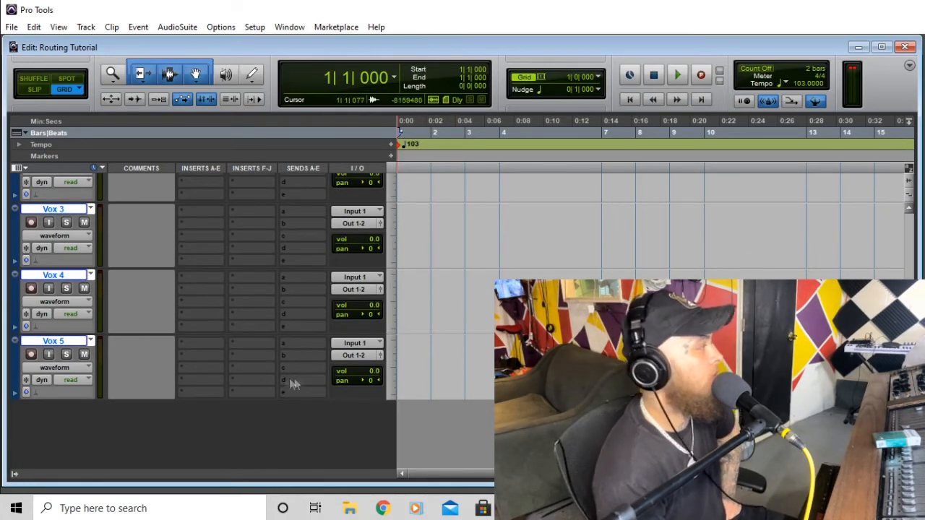
- Add three stereo Aux Input tracks, Aux 1 to Aux 3, below Vox 5
{"action": "scroll", "coordinate": [251, 381], "scroll_direction": "up", "scroll_amount": 5}
{"action": "scroll", "coordinate": [251, 381], "scroll_direction": "up", "scroll_amount": 1}
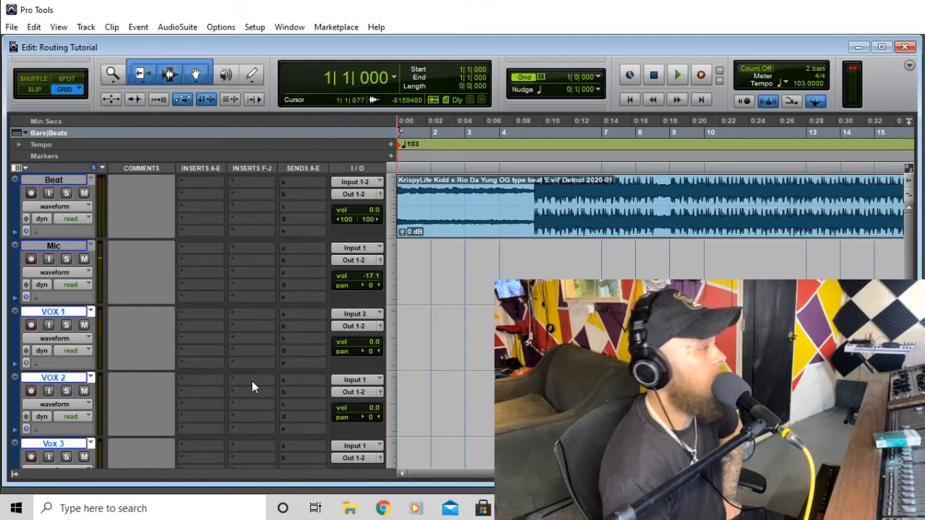
{"action": "scroll", "coordinate": [215, 413], "scroll_direction": "down", "scroll_amount": 4}
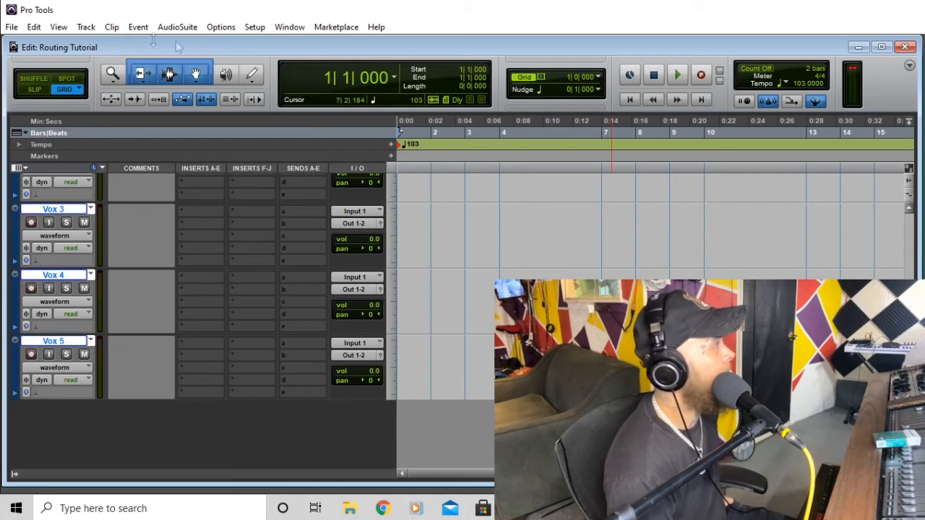
{"action": "left_click", "coordinate": [86, 27]}
{"action": "left_click", "coordinate": [92, 40]}
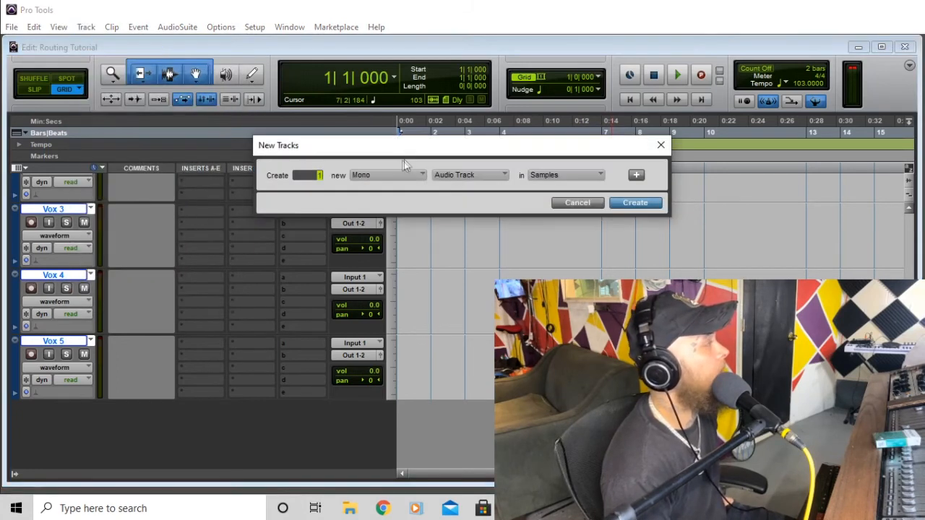
{"action": "left_click", "coordinate": [414, 173]}
{"action": "left_click", "coordinate": [421, 187]}
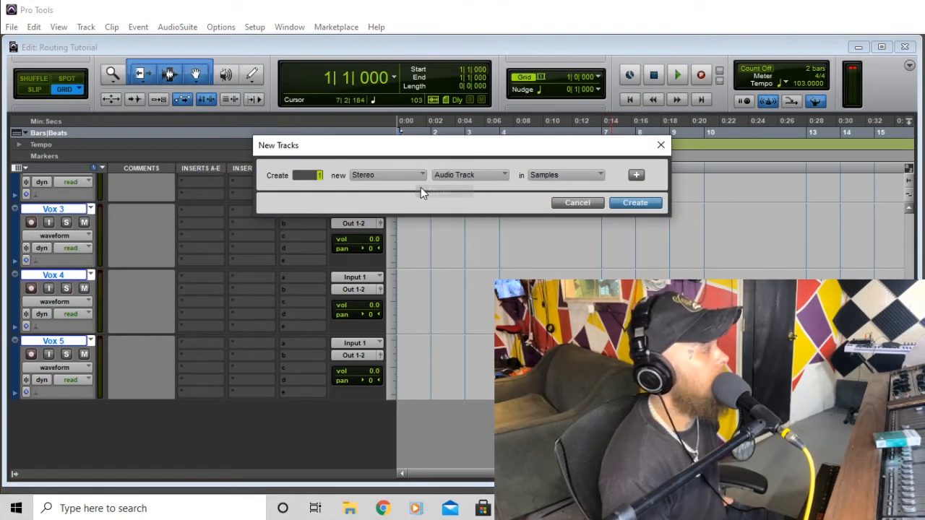
{"action": "type", "text": "3"}
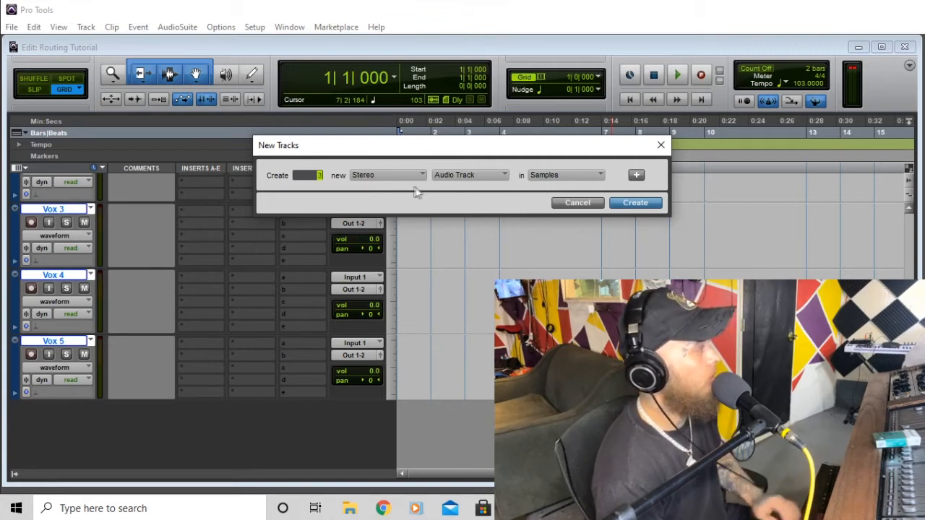
{"action": "left_click", "coordinate": [441, 176]}
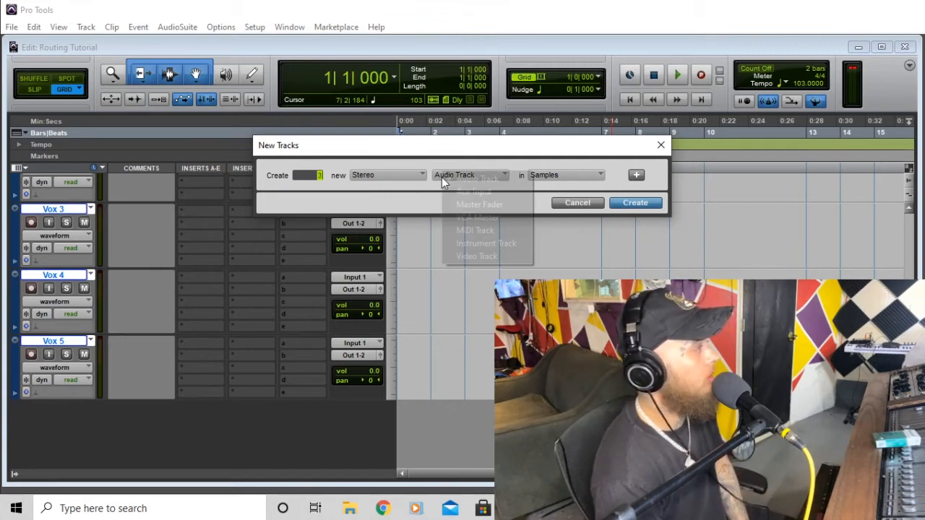
{"action": "left_click", "coordinate": [486, 192]}
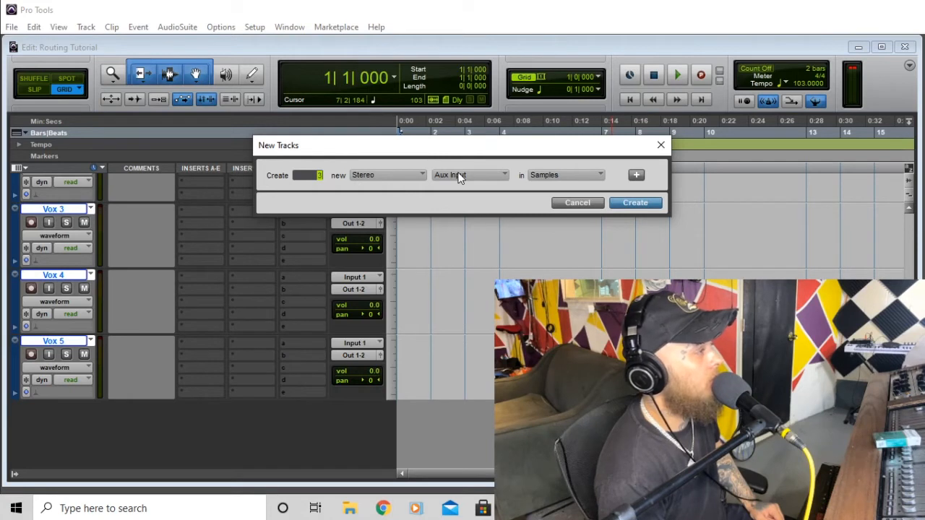
{"action": "left_click", "coordinate": [636, 203]}
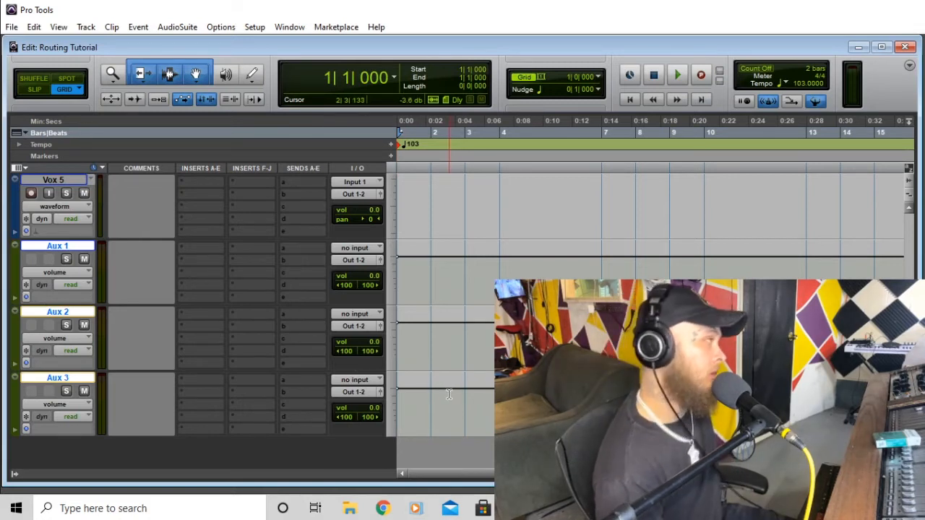
{"action": "scroll", "coordinate": [193, 310], "scroll_direction": "up", "scroll_amount": 1}
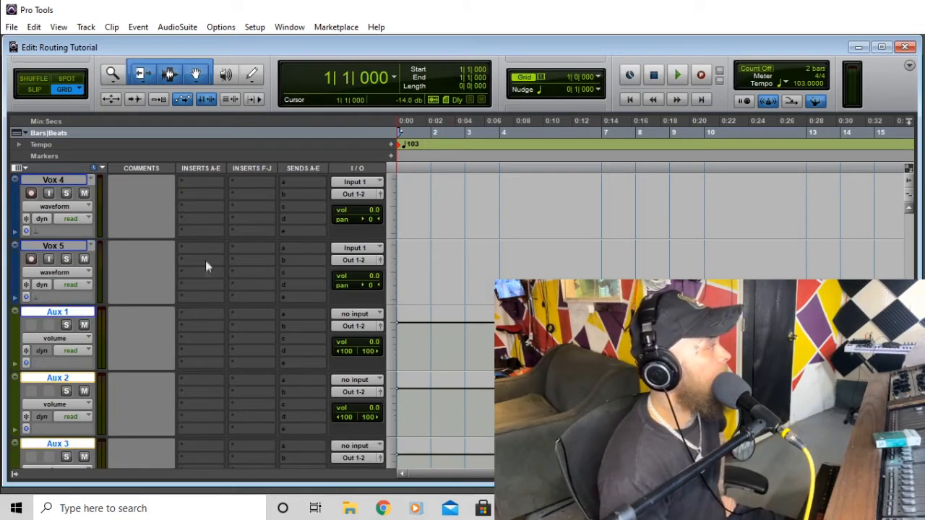
{"action": "scroll", "coordinate": [200, 306], "scroll_direction": "up", "scroll_amount": 2}
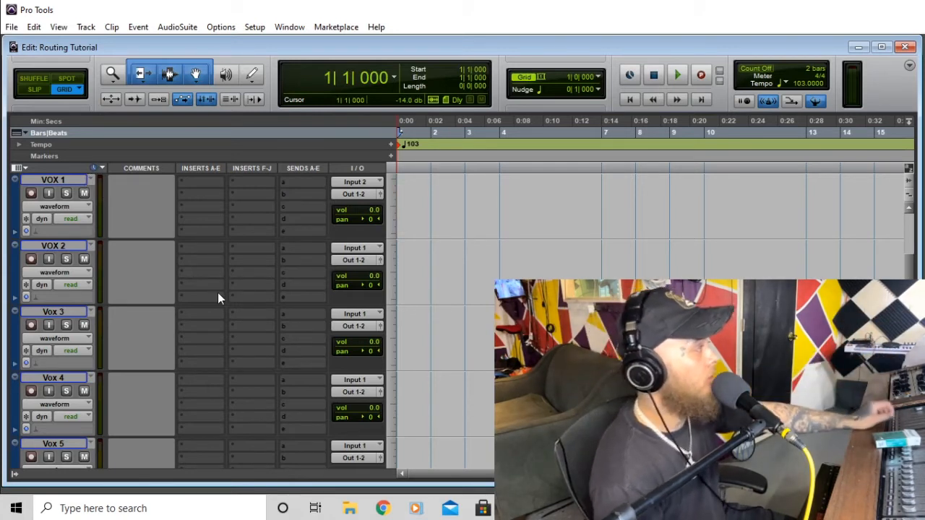
{"action": "scroll", "coordinate": [217, 293], "scroll_direction": "down", "scroll_amount": 3}
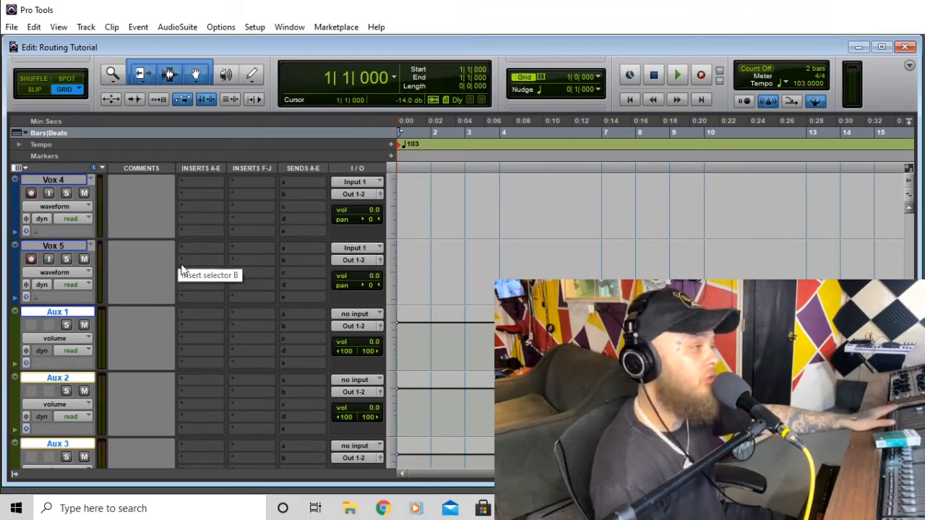
{"action": "scroll", "coordinate": [398, 365], "scroll_direction": "down", "scroll_amount": 2}
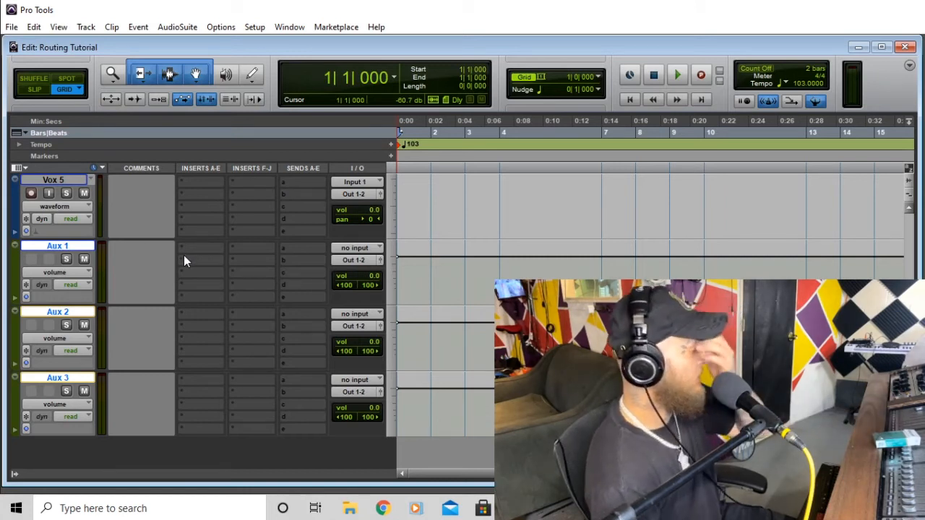
- Rename Aux 1, Aux 2 and Aux 3 to Reverb, Delay and DBLR
{"action": "double_click", "coordinate": [72, 249]}
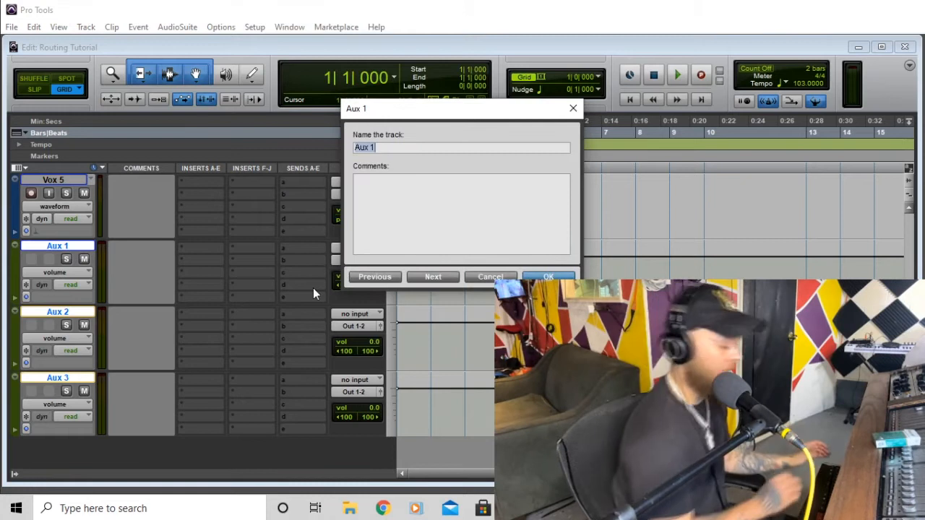
{"action": "type", "text": "Reverb"}
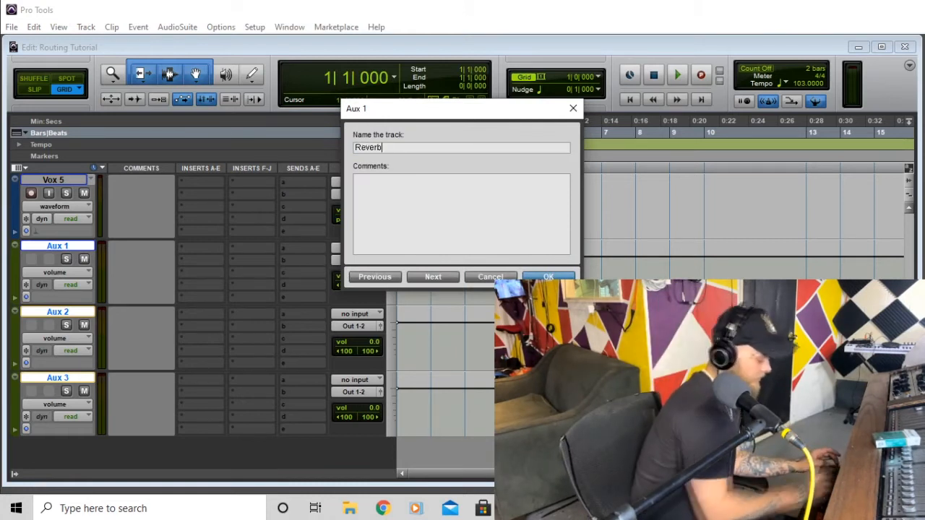
{"action": "key", "text": "Return"}
{"action": "double_click", "coordinate": [59, 312]}
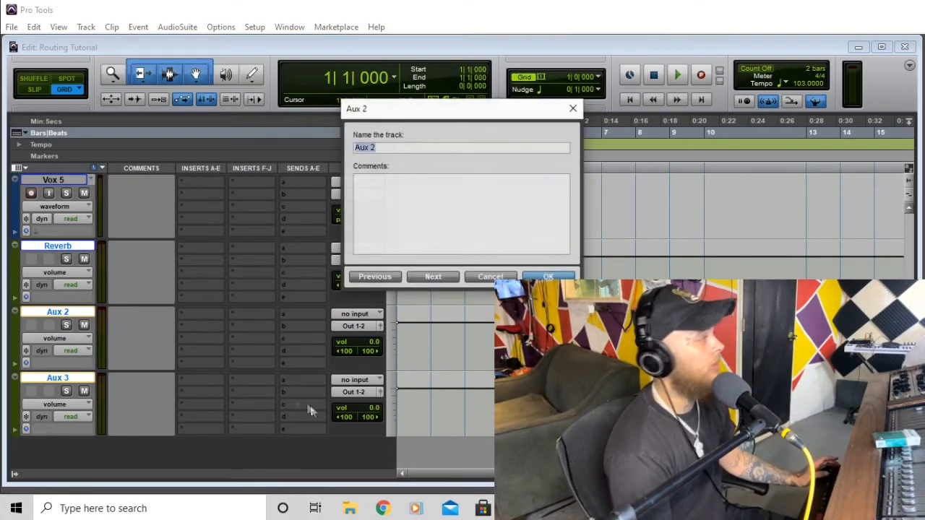
{"action": "type", "text": "Delay"}
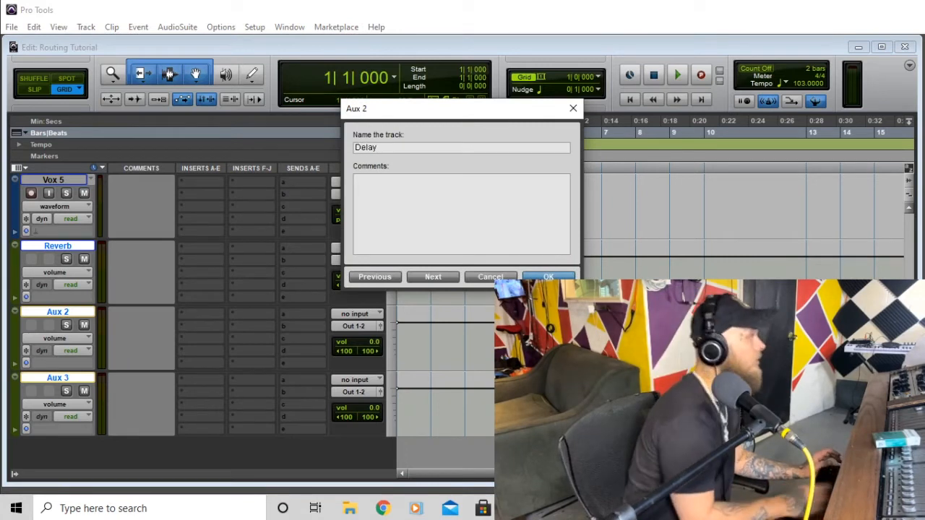
{"action": "key", "text": "Return"}
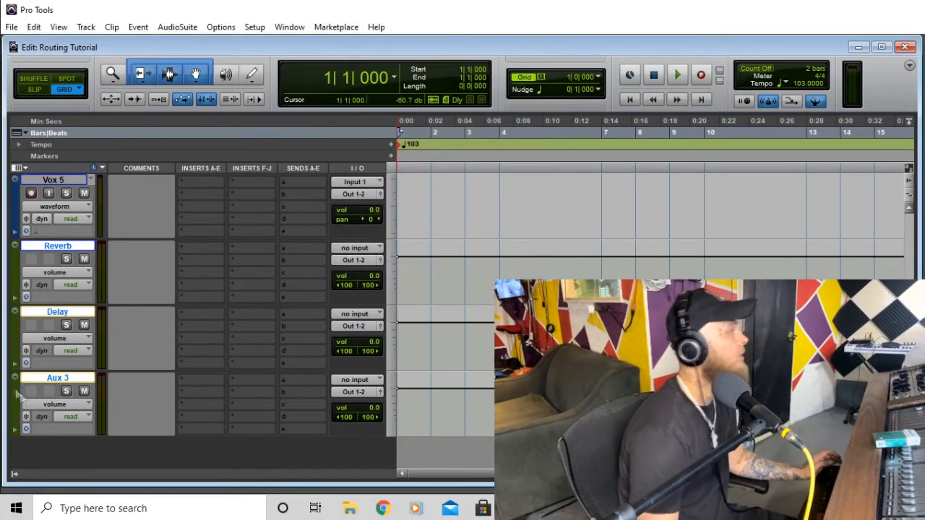
{"action": "double_click", "coordinate": [58, 378]}
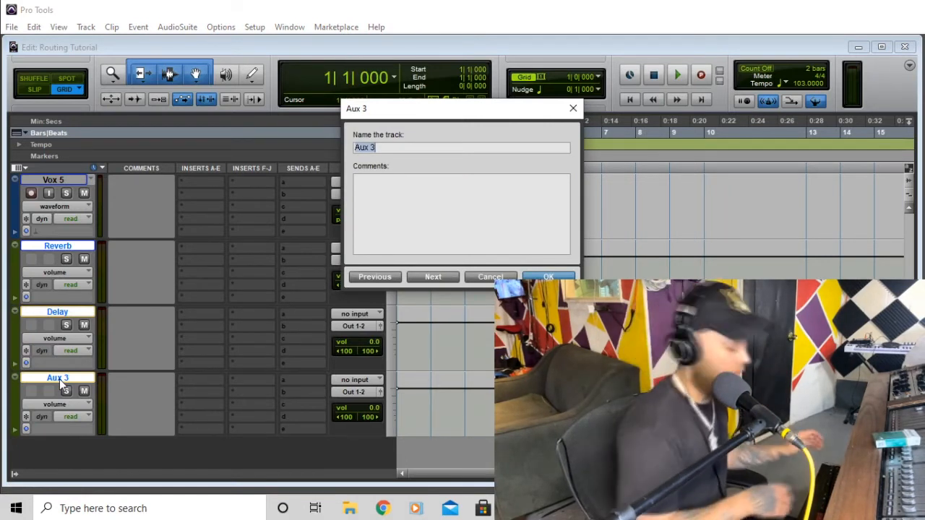
{"action": "type", "text": "DBLR"}
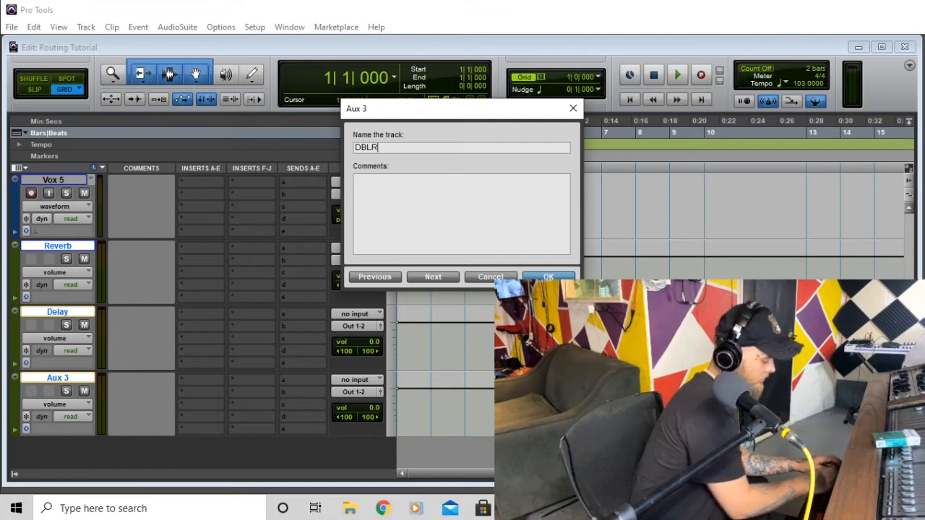
{"action": "key", "text": "Return"}
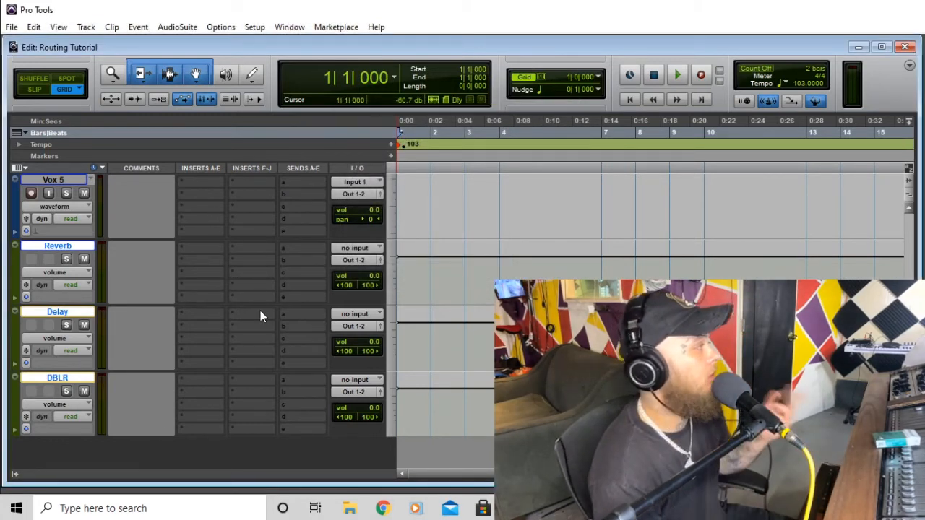
{"action": "scroll", "coordinate": [260, 315], "scroll_direction": "up", "scroll_amount": 1}
- Dismiss VOX 1's insert menu without adding a plug-in, then bring up send A's bus list
{"action": "scroll", "coordinate": [260, 315], "scroll_direction": "up", "scroll_amount": 4}
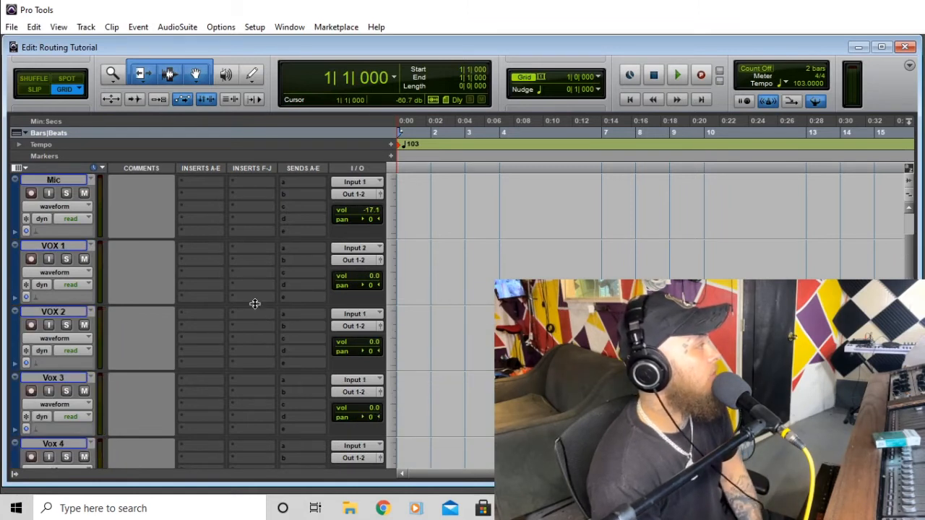
{"action": "scroll", "coordinate": [189, 232], "scroll_direction": "up", "scroll_amount": 1}
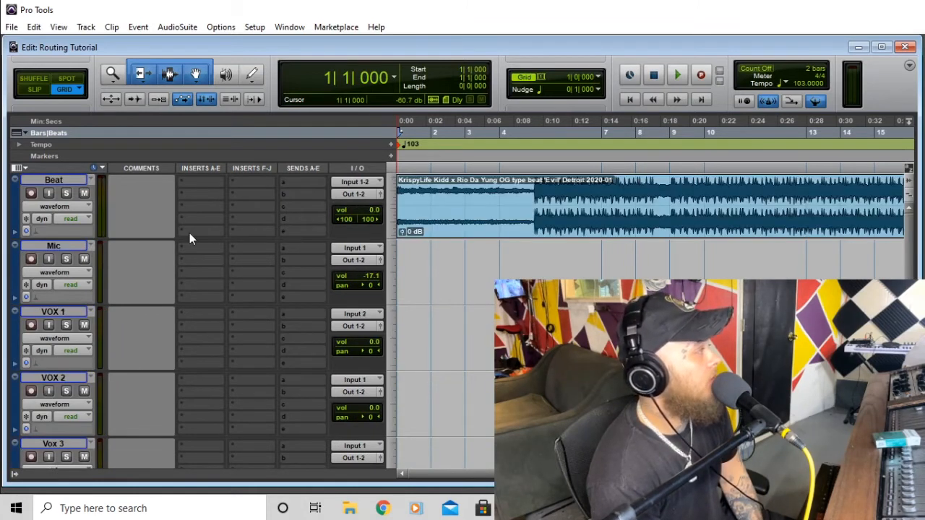
{"action": "left_click", "coordinate": [185, 314]}
{"action": "mouse_move", "coordinate": [203, 335]}
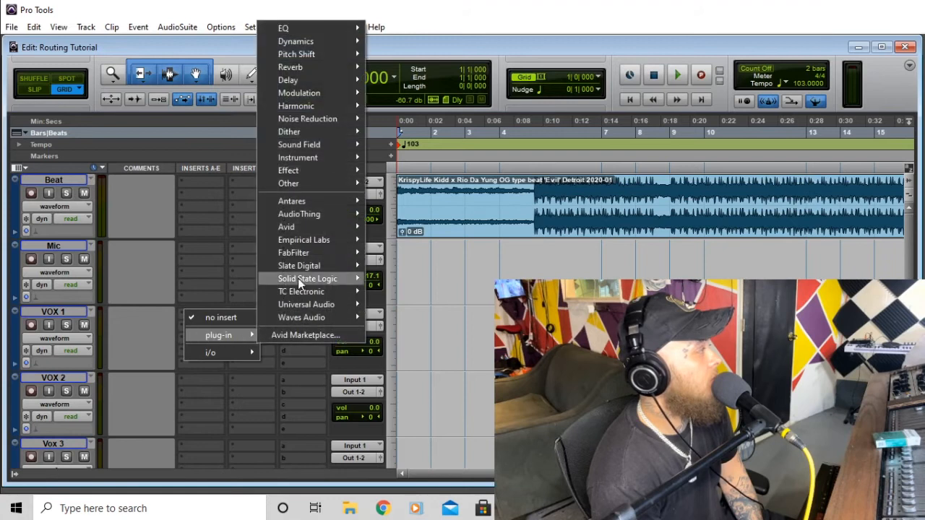
{"action": "left_click", "coordinate": [474, 30]}
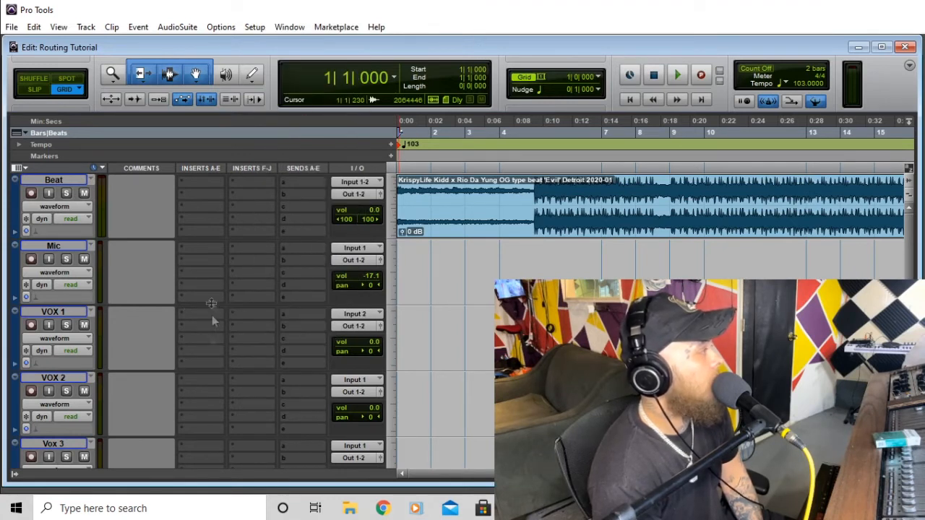
{"action": "left_click", "coordinate": [285, 315]}
{"action": "mouse_move", "coordinate": [318, 348]}
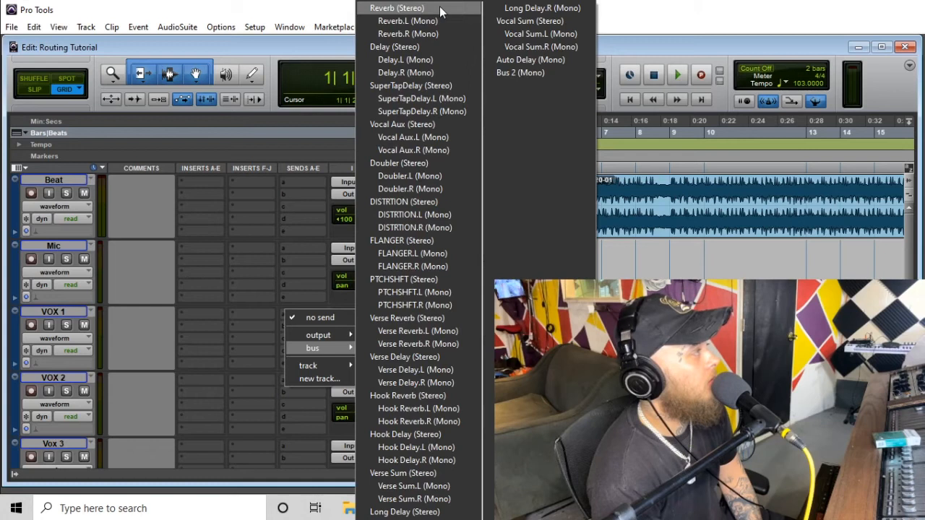
{"action": "left_click", "coordinate": [397, 8]}
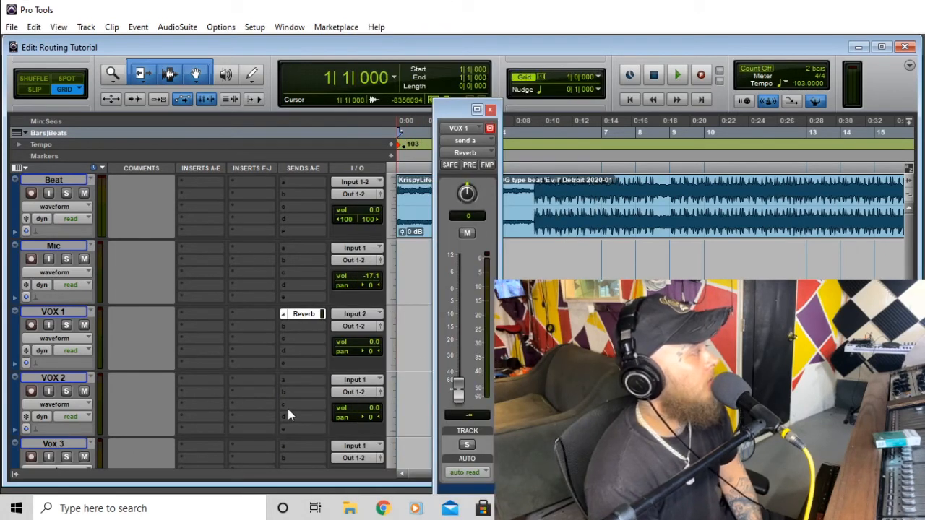
{"action": "scroll", "coordinate": [287, 409], "scroll_direction": "down", "scroll_amount": 1}
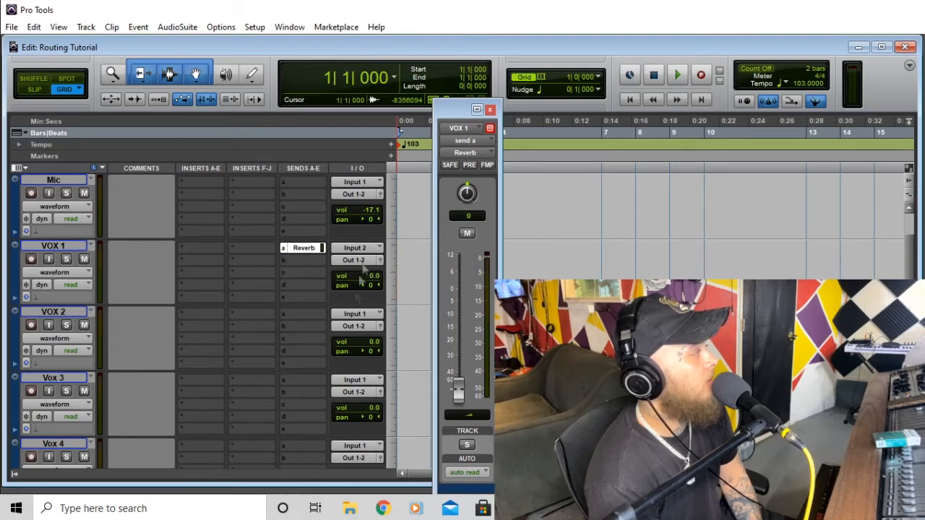
{"action": "scroll", "coordinate": [306, 392], "scroll_direction": "down", "scroll_amount": 2}
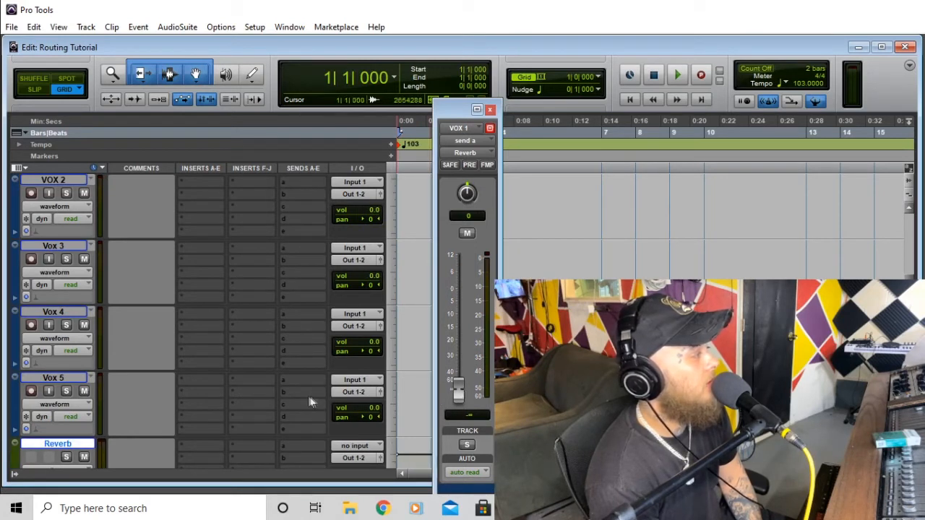
- Set the Reverb aux track's input to the Reverb (Stereo) bus
{"action": "scroll", "coordinate": [311, 402], "scroll_direction": "down", "scroll_amount": 1}
{"action": "left_click", "coordinate": [350, 382]}
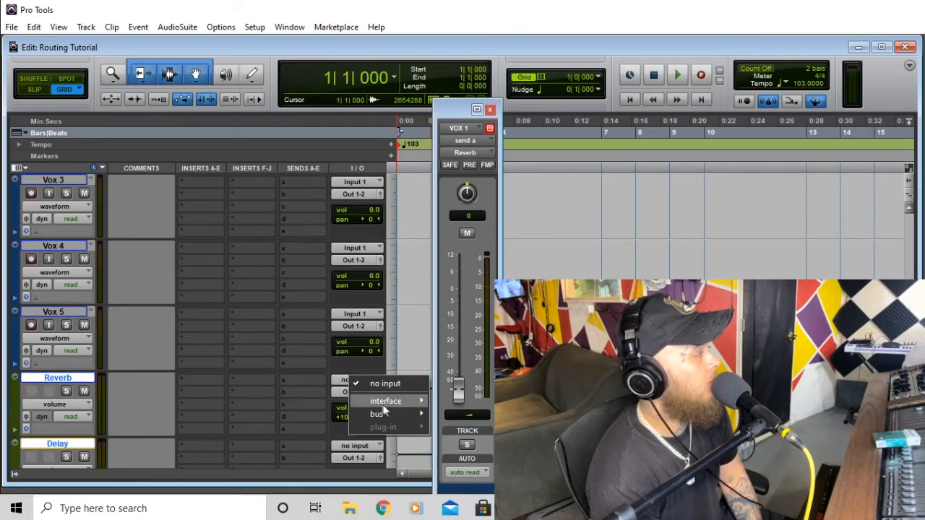
{"action": "mouse_move", "coordinate": [390, 413]}
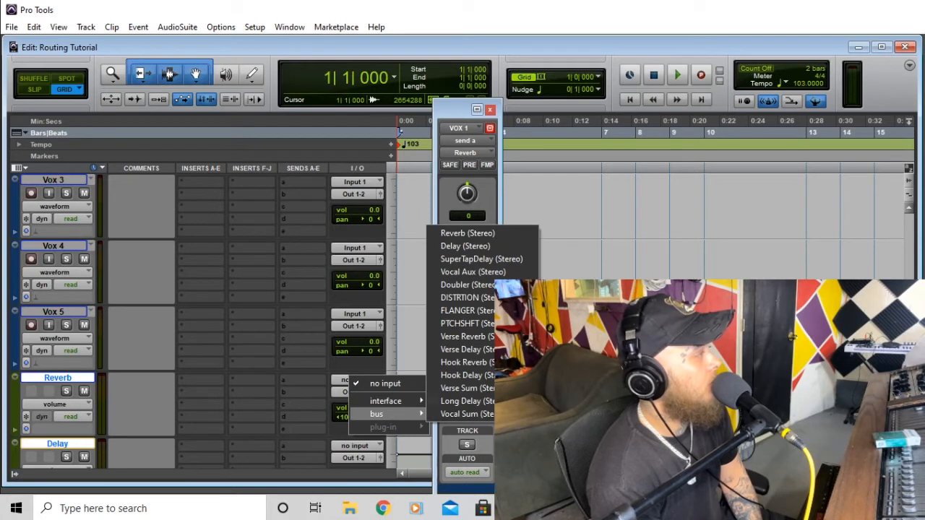
{"action": "left_click", "coordinate": [500, 234]}
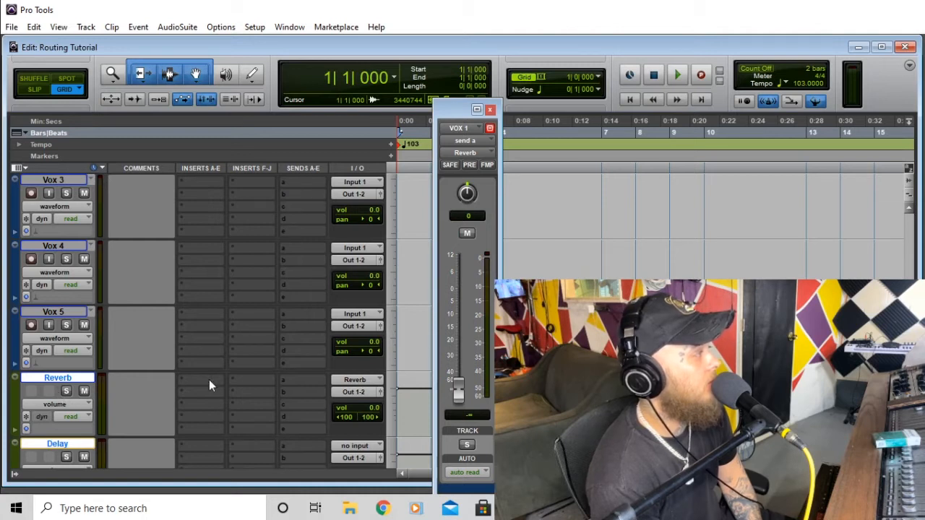
{"action": "scroll", "coordinate": [209, 379], "scroll_direction": "up", "scroll_amount": 3}
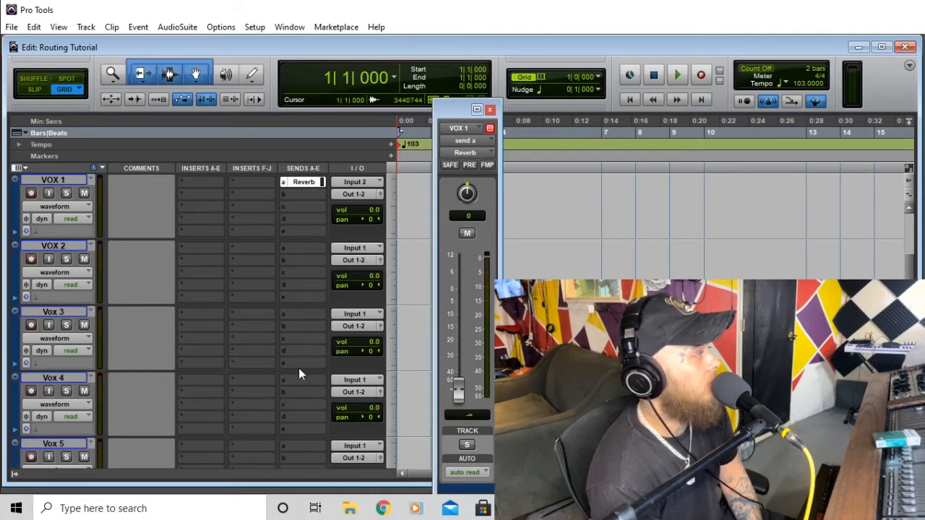
{"action": "scroll", "coordinate": [302, 373], "scroll_direction": "down", "scroll_amount": 3}
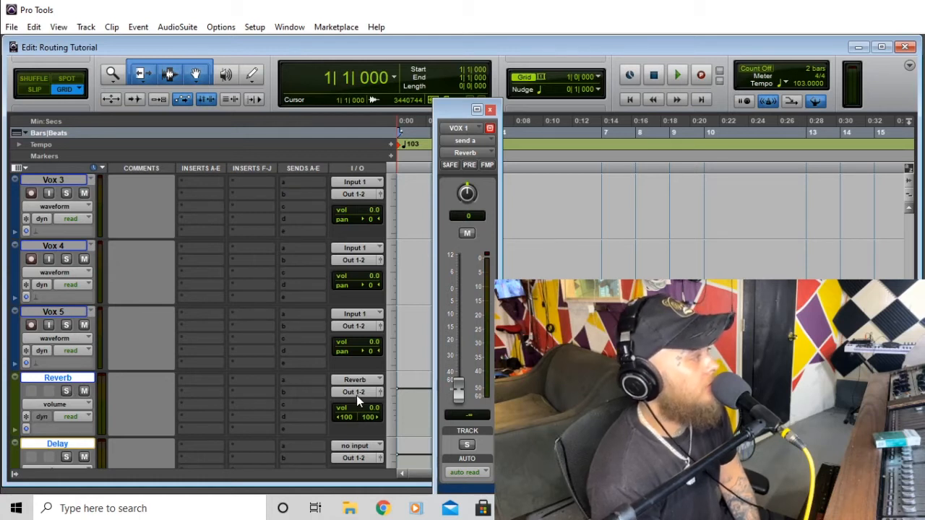
- Insert the TC Electronic TC 8210 reverb on the Reverb aux's first insert, then close its window
{"action": "left_click", "coordinate": [202, 395]}
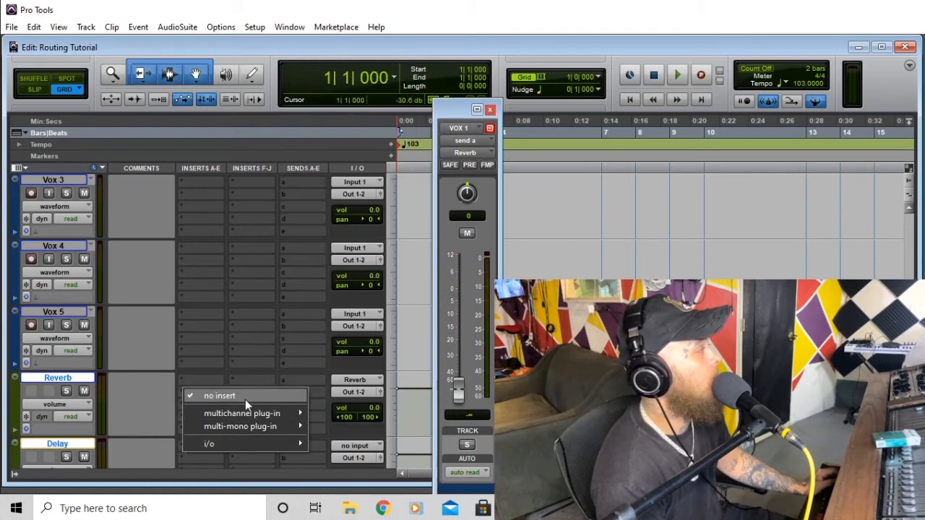
{"action": "mouse_move", "coordinate": [248, 412]}
{"action": "mouse_move", "coordinate": [368, 329]}
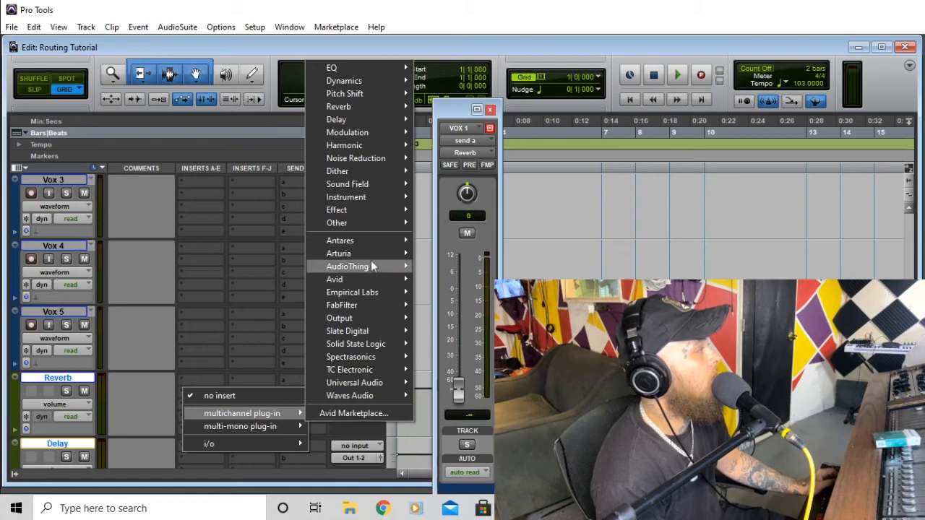
{"action": "mouse_move", "coordinate": [366, 370]}
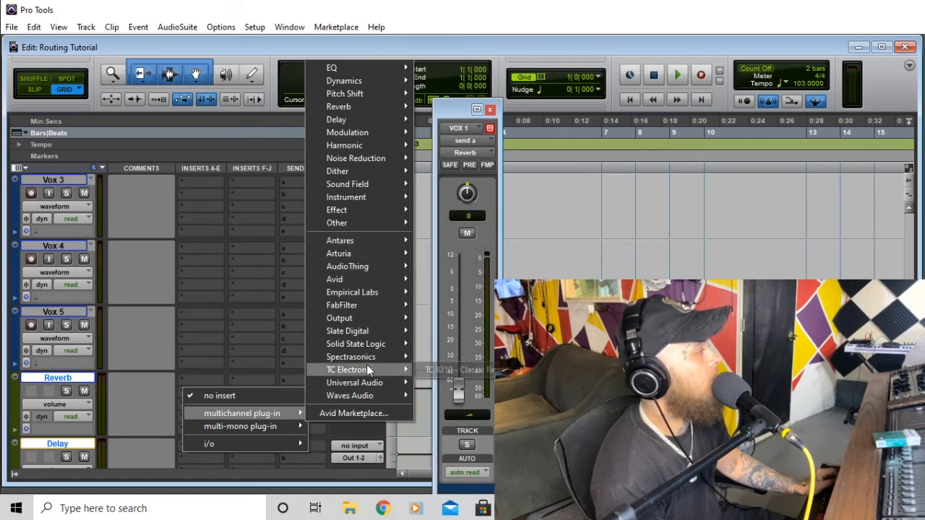
{"action": "left_click", "coordinate": [434, 368]}
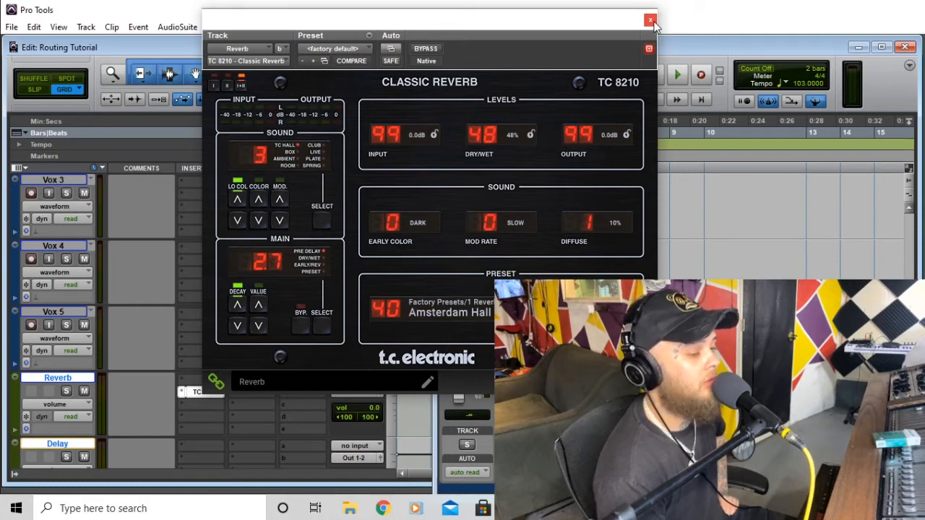
{"action": "left_click", "coordinate": [649, 20]}
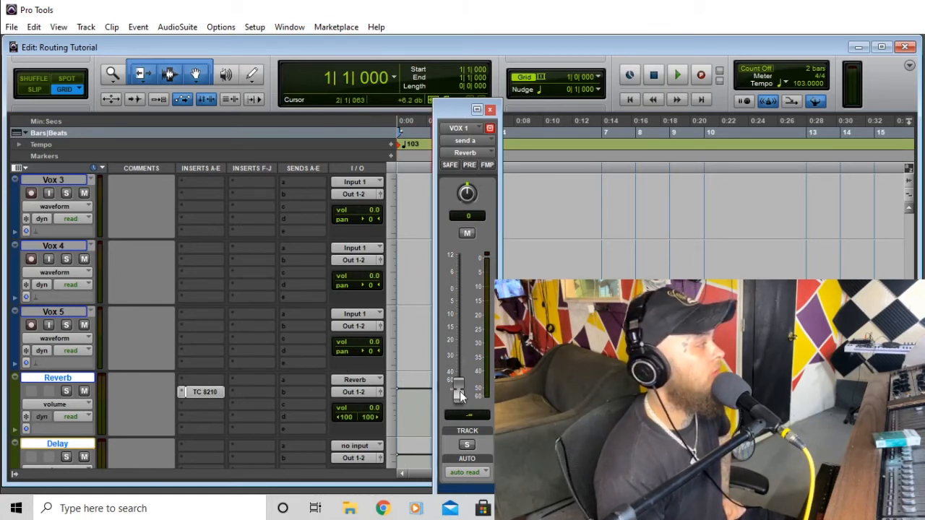
- Record-arm the Mic track and record a vocal take
{"action": "scroll", "coordinate": [374, 390], "scroll_direction": "up", "scroll_amount": 5}
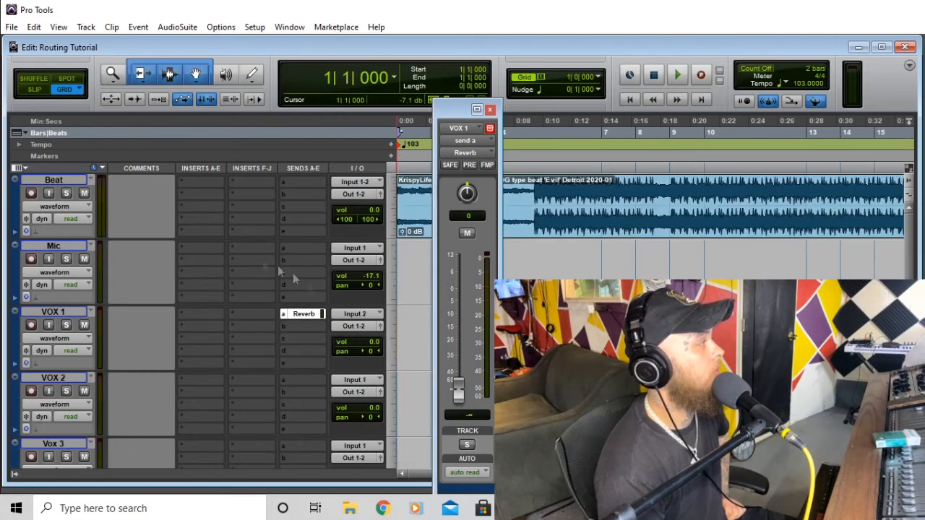
{"action": "left_click", "coordinate": [30, 260]}
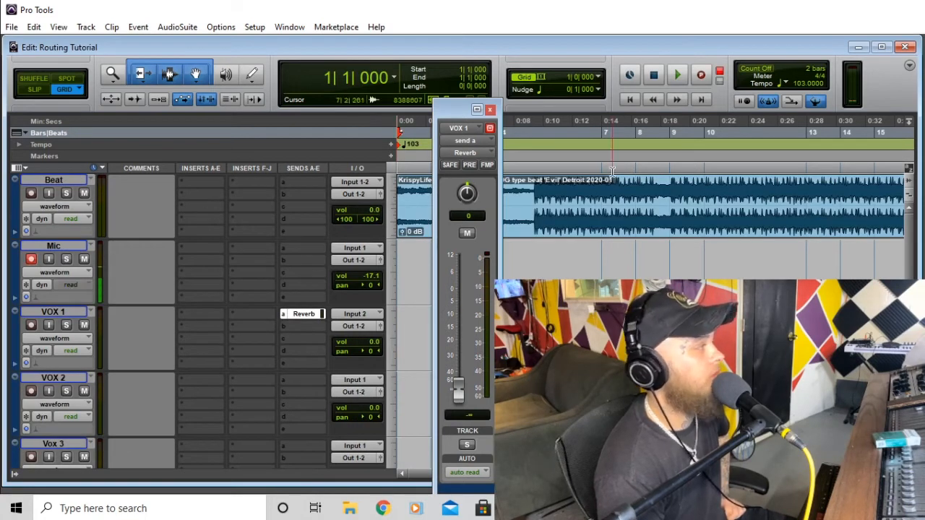
{"action": "left_click", "coordinate": [703, 74]}
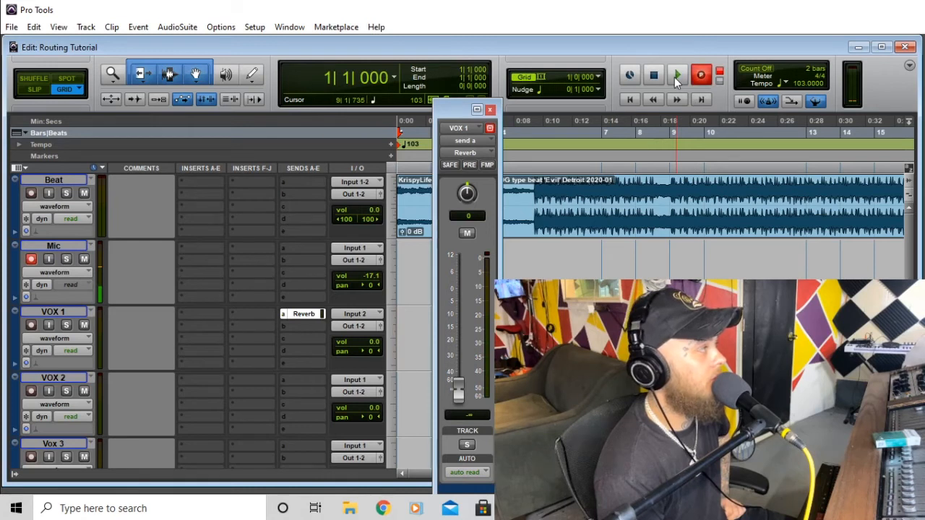
{"action": "left_click", "coordinate": [676, 75]}
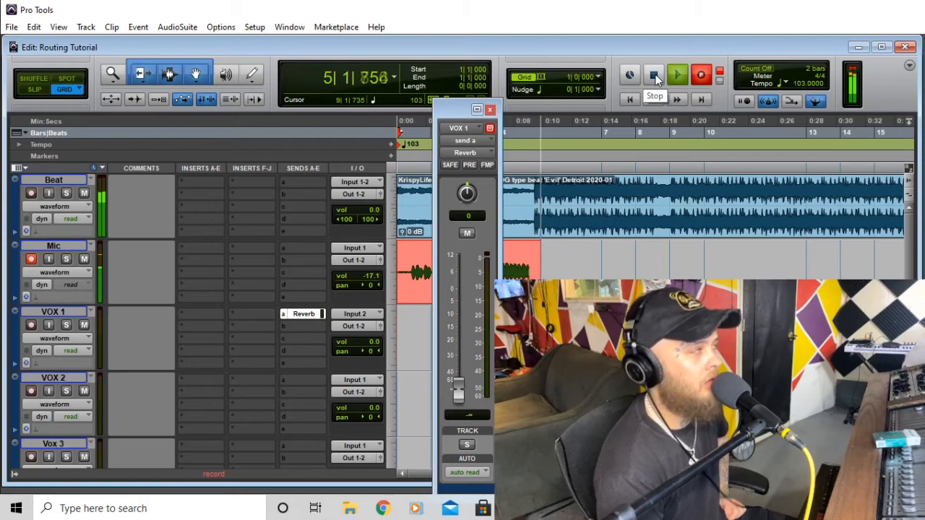
{"action": "left_click", "coordinate": [655, 73]}
- Move the Mic_02 clip onto VOX 1, play from the session start, and mute Beat
{"action": "left_click_drag", "start_coordinate": [522, 268], "coordinate": [473, 336]}
{"action": "left_click", "coordinate": [630, 99]}
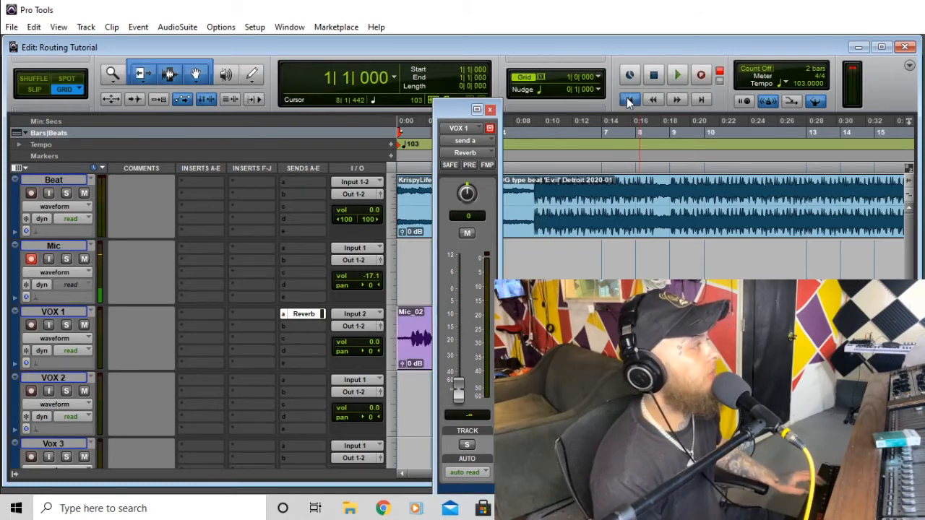
{"action": "key", "text": "space"}
{"action": "left_click", "coordinate": [84, 193]}
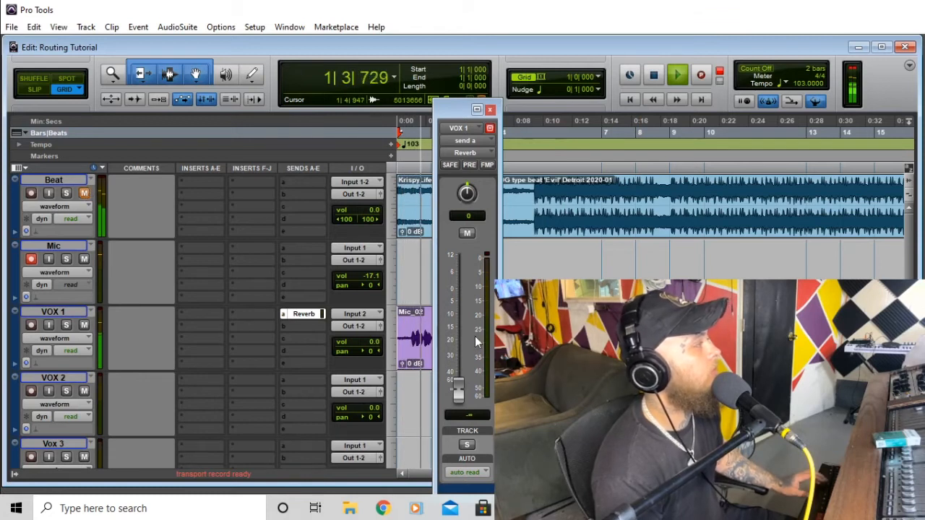
{"action": "scroll", "coordinate": [217, 321], "scroll_direction": "down", "scroll_amount": 5}
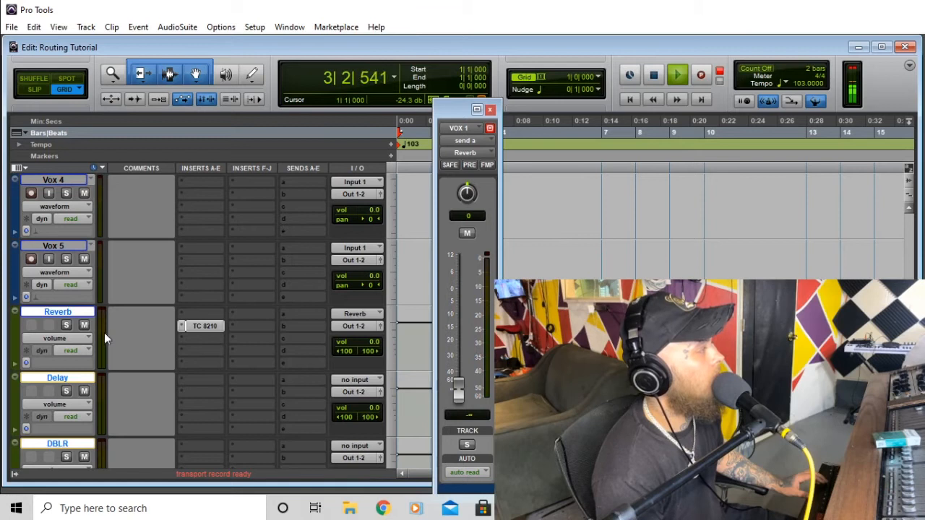
- Stop playback and take the Mic track out of record
{"action": "key", "text": "space"}
{"action": "scroll", "coordinate": [161, 324], "scroll_direction": "up", "scroll_amount": 2}
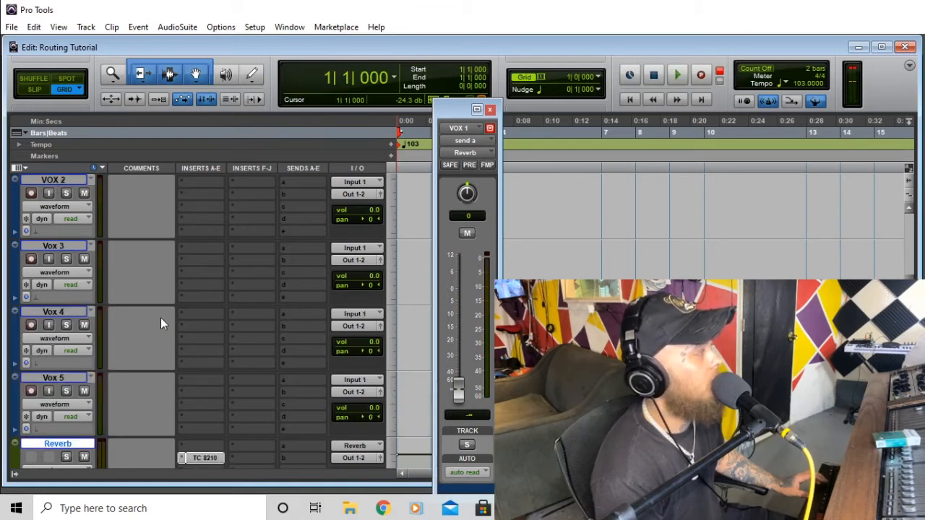
{"action": "scroll", "coordinate": [160, 319], "scroll_direction": "up", "scroll_amount": 3}
{"action": "left_click", "coordinate": [31, 259]}
{"action": "scroll", "coordinate": [188, 365], "scroll_direction": "down", "scroll_amount": 3}
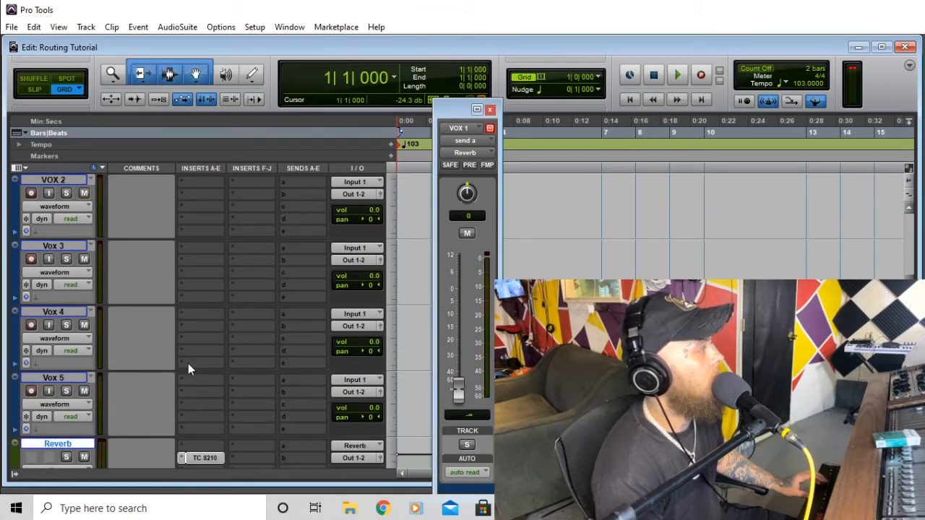
{"action": "scroll", "coordinate": [188, 364], "scroll_direction": "down", "scroll_amount": 2}
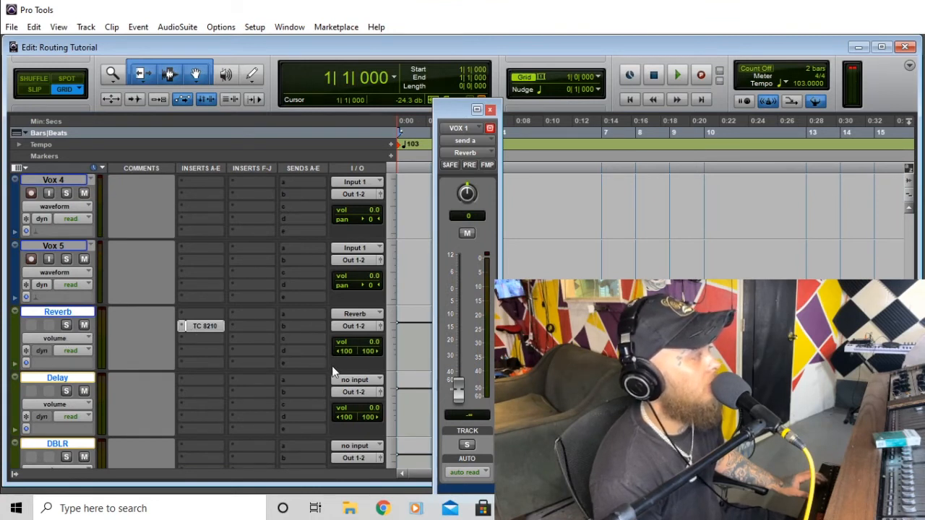
- Raise VOX 1's reverb send to about +0.4 dB while listening, then close the send window
{"action": "key", "text": "space"}
{"action": "left_click_drag", "start_coordinate": [460, 393], "coordinate": [463, 285]}
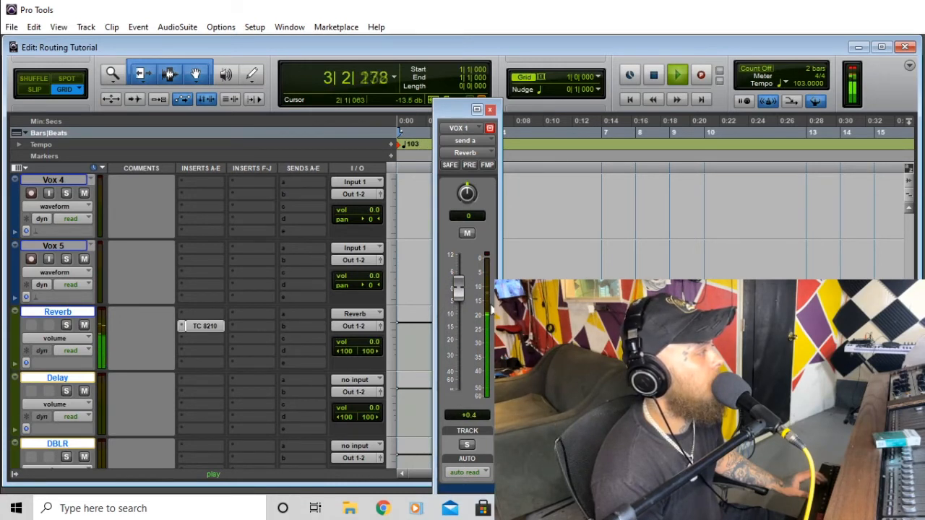
{"action": "key", "text": "space"}
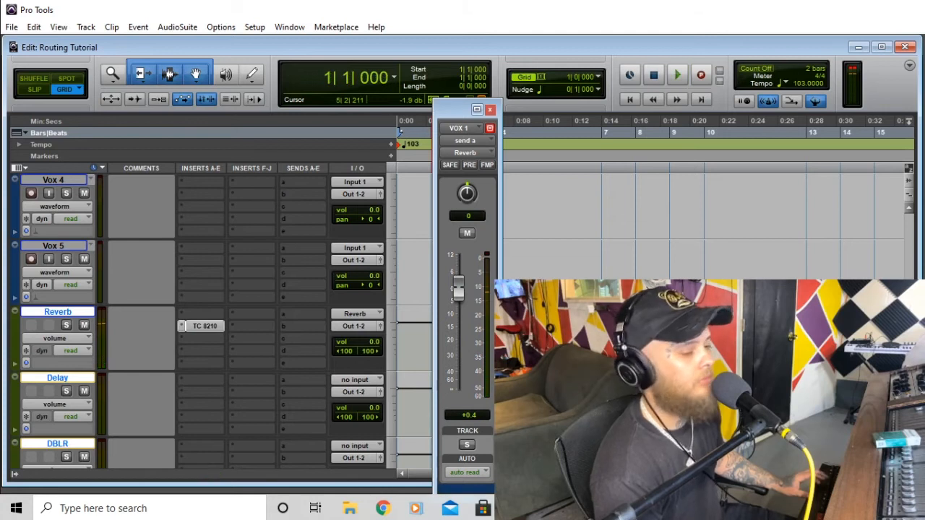
{"action": "key", "text": "space"}
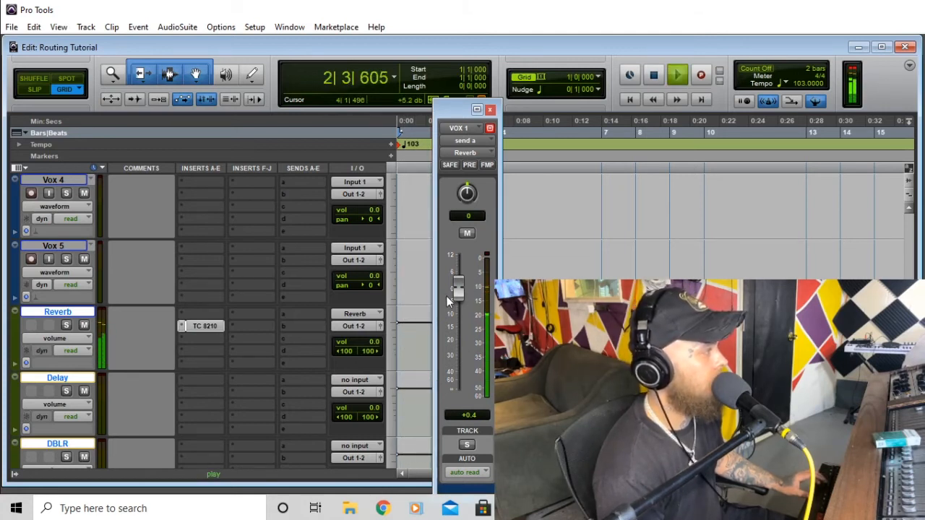
{"action": "key", "text": "space"}
{"action": "left_click", "coordinate": [490, 110]}
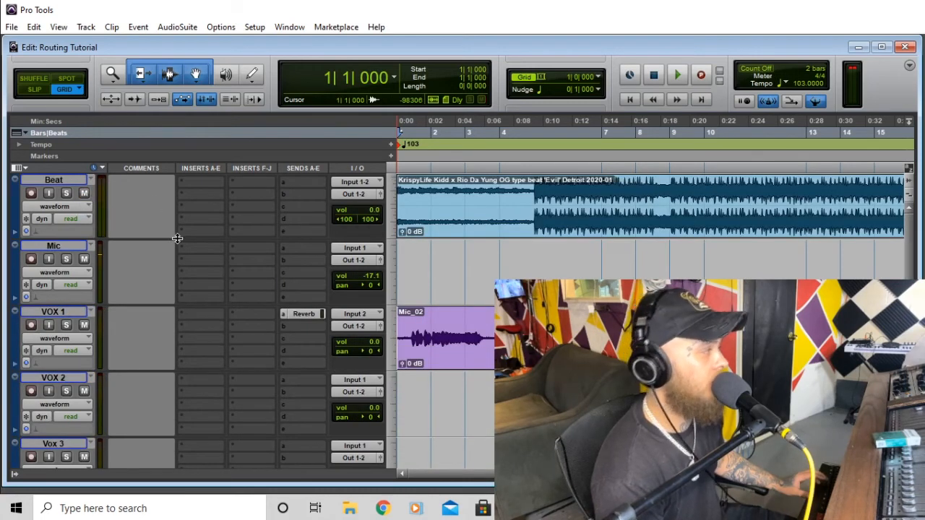
{"action": "key", "text": "space"}
{"action": "scroll", "coordinate": [443, 430], "scroll_direction": "down", "scroll_amount": 5}
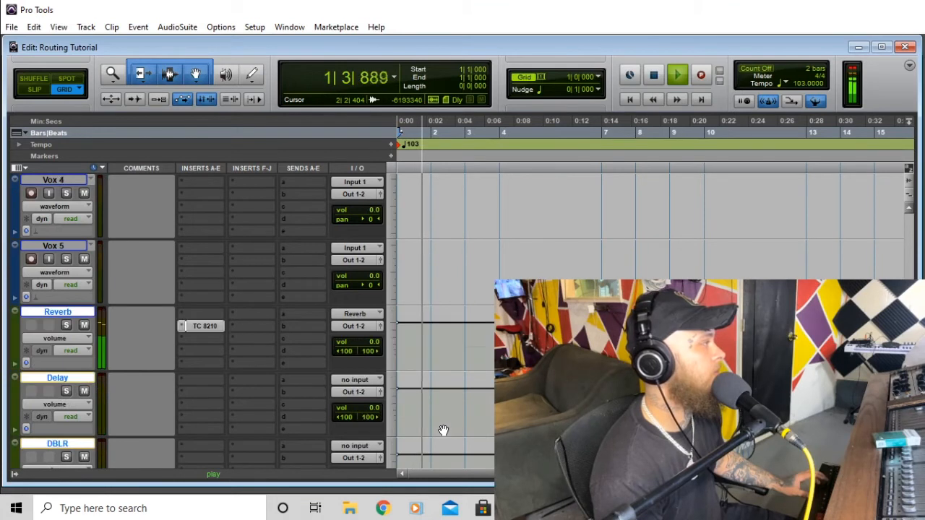
{"action": "left_click_drag", "start_coordinate": [375, 343], "coordinate": [379, 348]}
{"action": "key", "text": "space"}
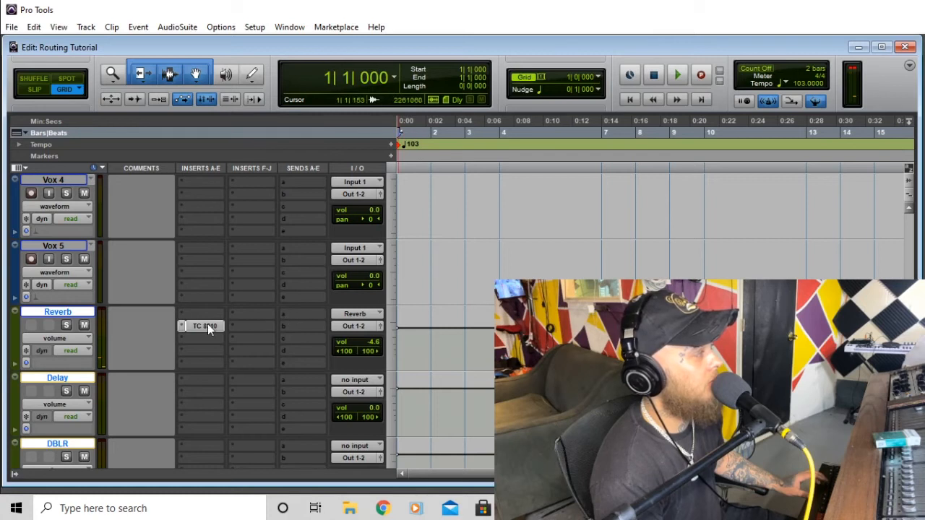
{"action": "left_click_drag", "start_coordinate": [374, 346], "coordinate": [370, 345]}
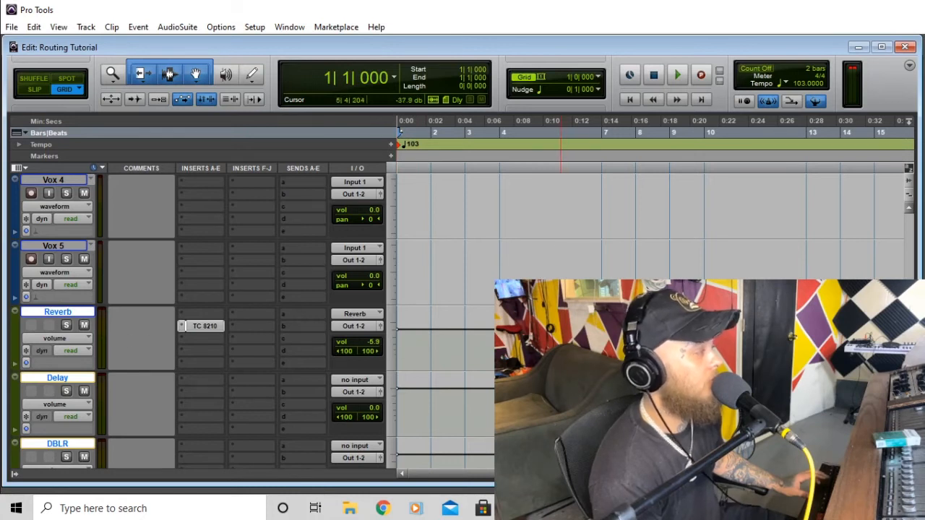
{"action": "key", "text": "space"}
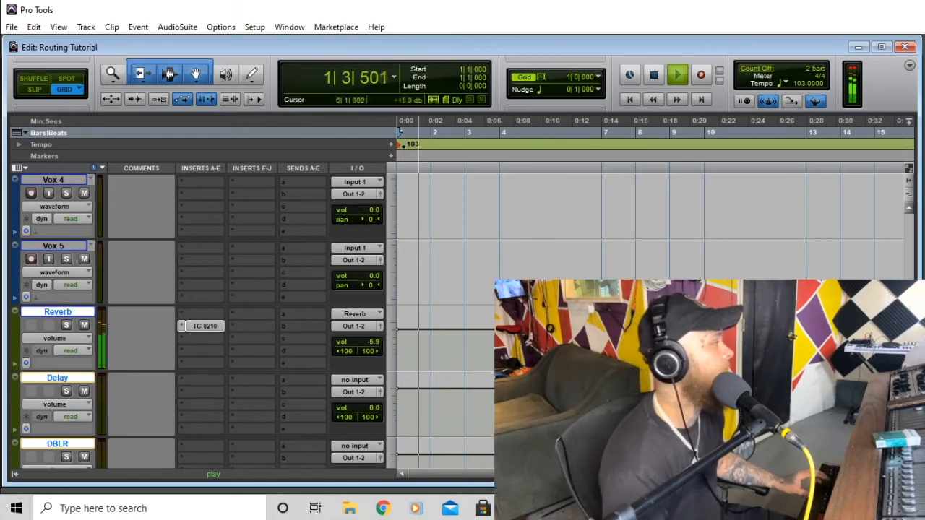
{"action": "key", "text": "space"}
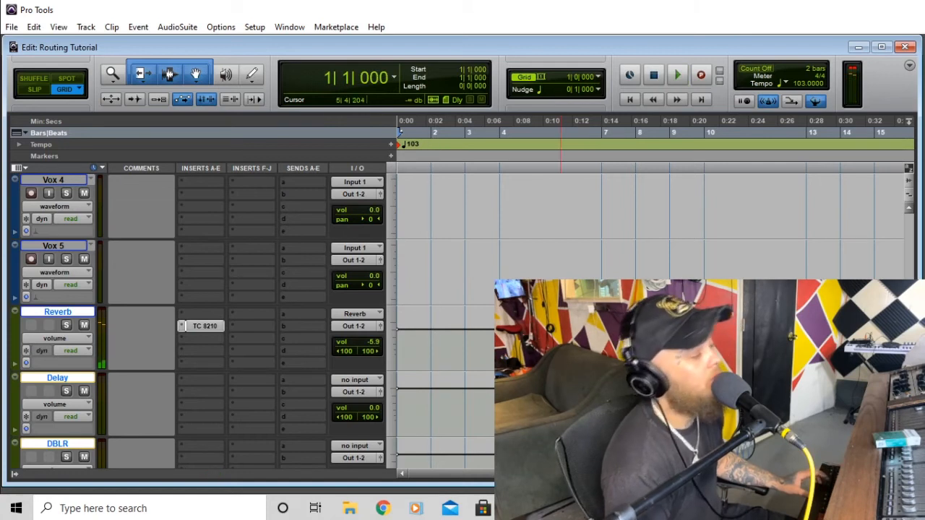
{"action": "scroll", "coordinate": [199, 318], "scroll_direction": "down", "scroll_amount": 3}
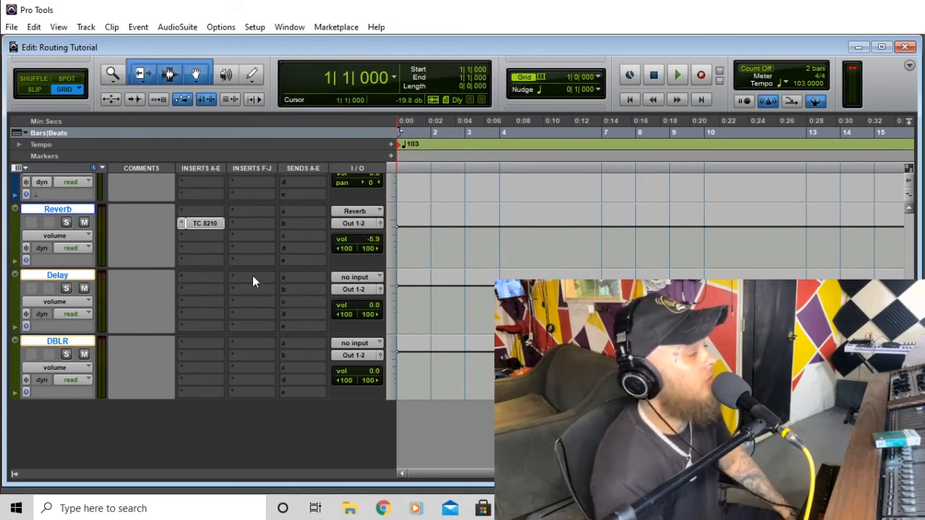
{"action": "scroll", "coordinate": [240, 288], "scroll_direction": "up", "scroll_amount": 2}
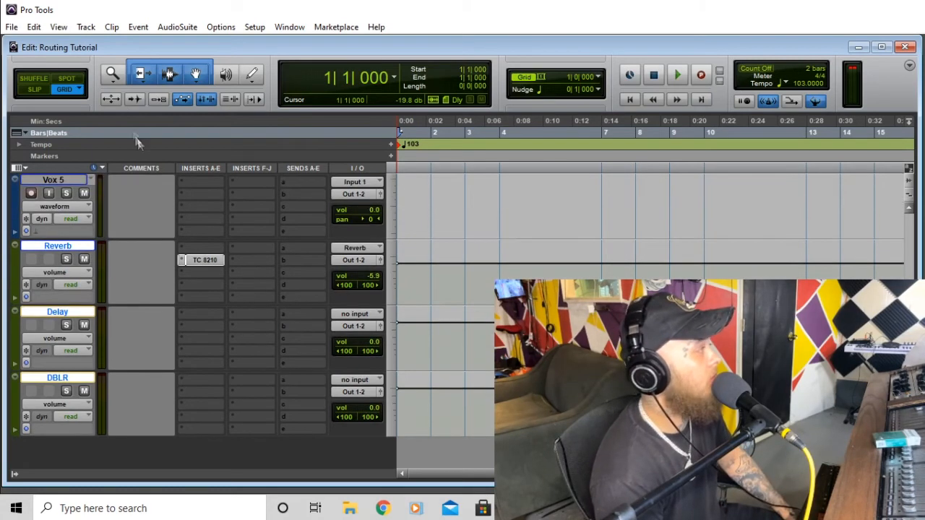
- Create a new stereo Master Fader track, Master 1, via Track > New
{"action": "left_click", "coordinate": [85, 28]}
{"action": "left_click", "coordinate": [90, 39]}
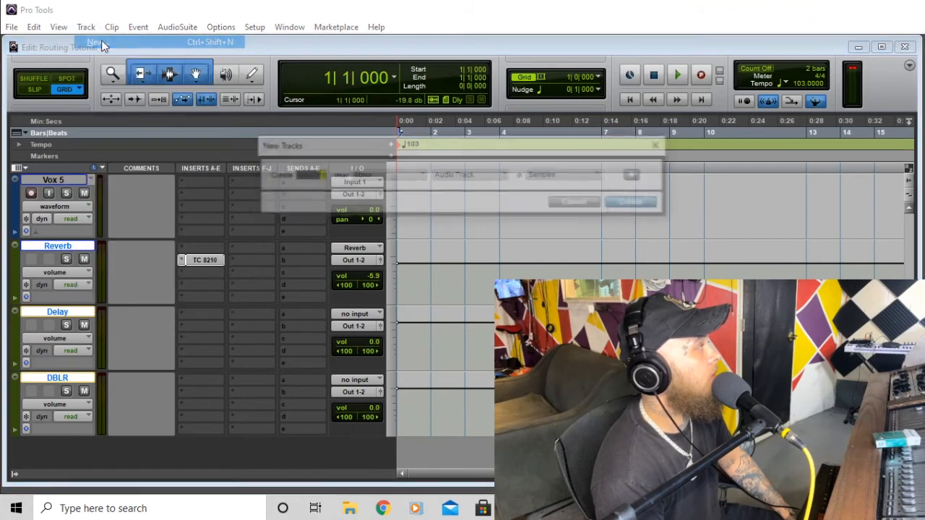
{"action": "left_click", "coordinate": [390, 178]}
{"action": "left_click", "coordinate": [408, 193]}
{"action": "left_click", "coordinate": [463, 176]}
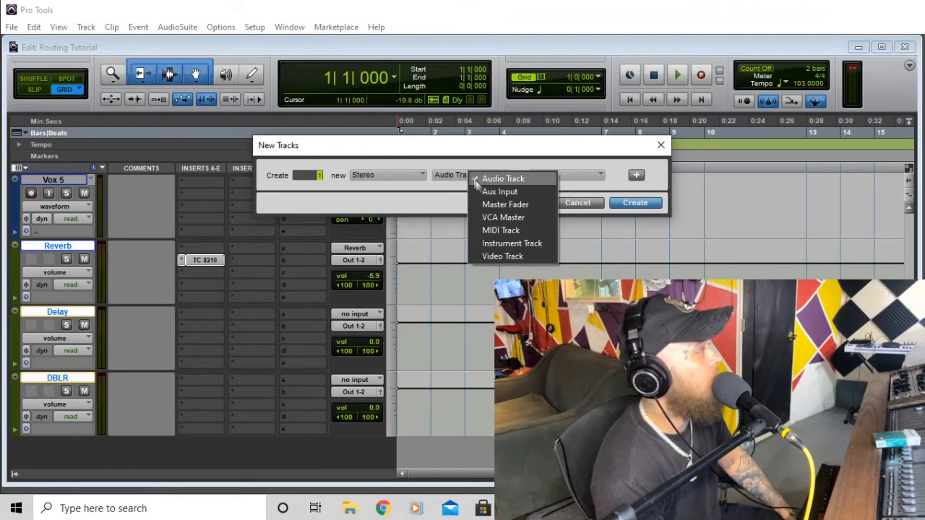
{"action": "left_click", "coordinate": [516, 208]}
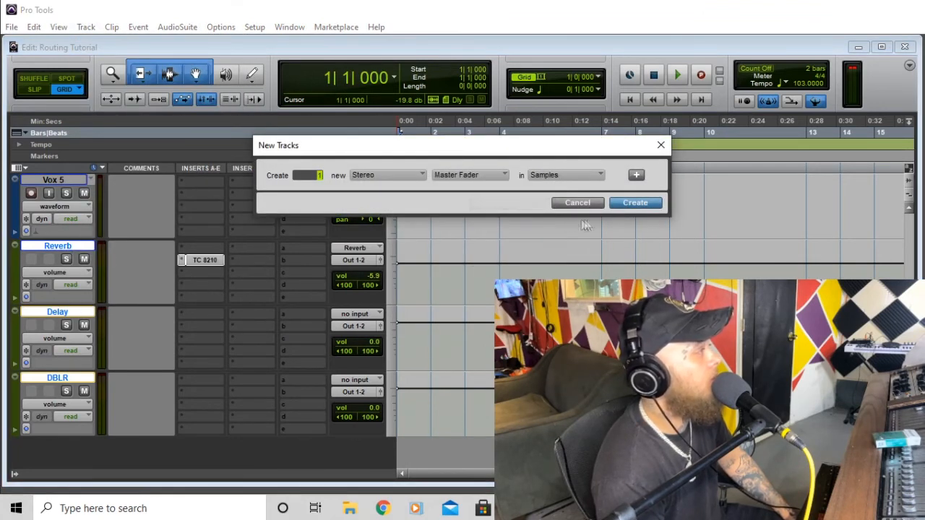
{"action": "left_click", "coordinate": [634, 203]}
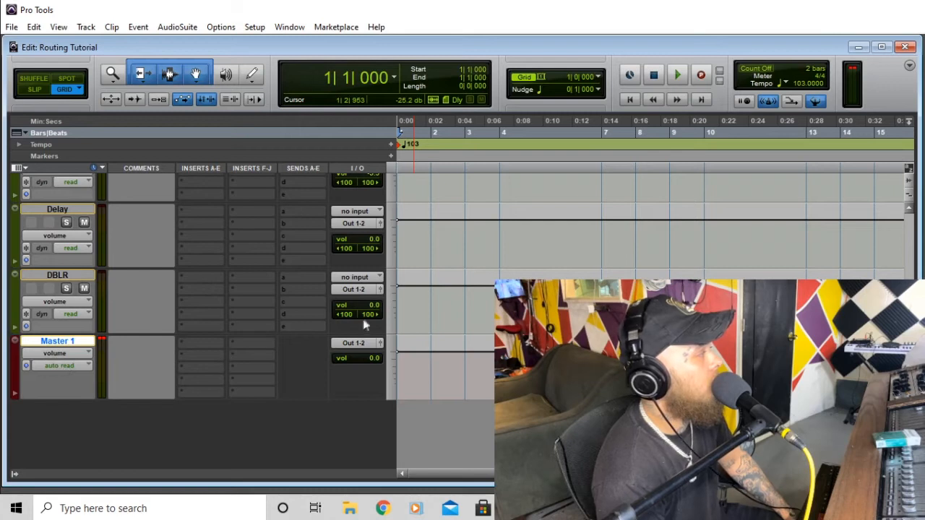
{"action": "scroll", "coordinate": [321, 346], "scroll_direction": "up", "scroll_amount": 10}
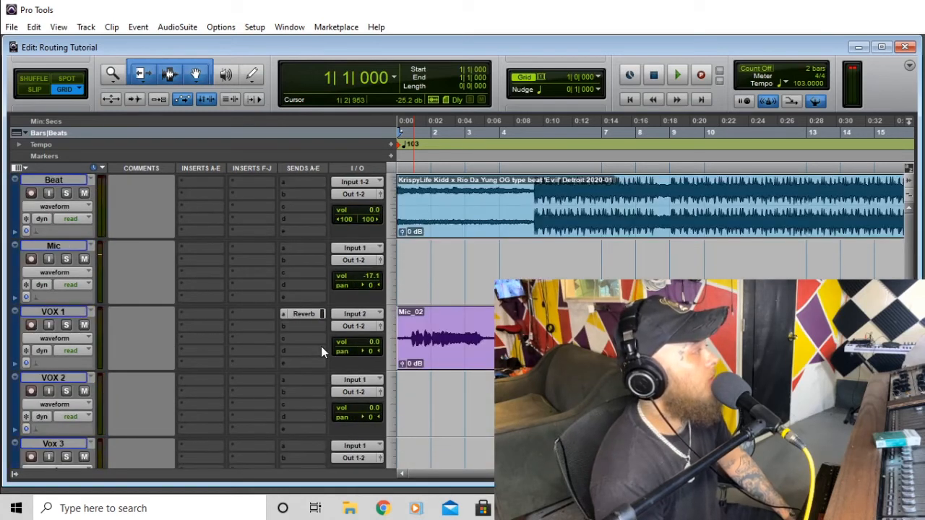
- With DBLR selected, create a new stereo Aux Input track below it
{"action": "scroll", "coordinate": [321, 346], "scroll_direction": "down", "scroll_amount": 10}
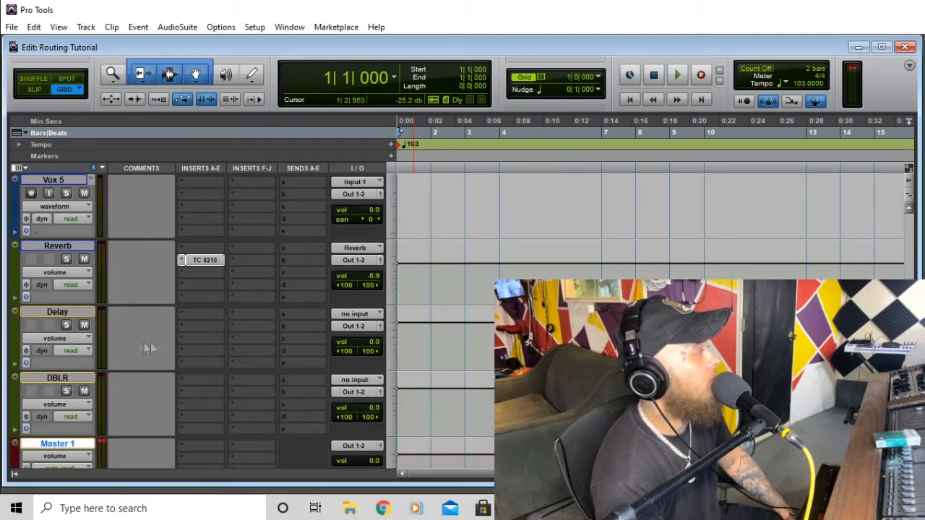
{"action": "left_click", "coordinate": [76, 380]}
{"action": "left_click", "coordinate": [86, 27]}
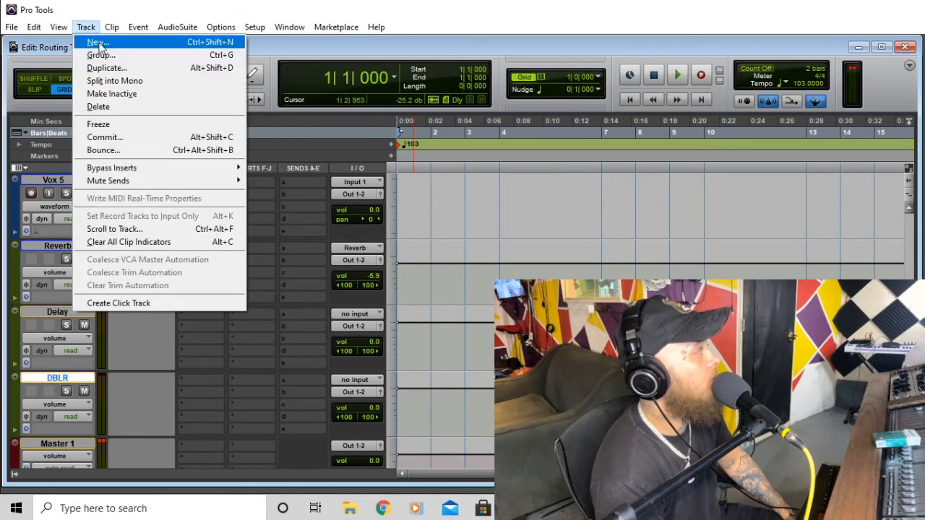
{"action": "left_click", "coordinate": [92, 41]}
{"action": "left_click", "coordinate": [387, 175]}
{"action": "left_click", "coordinate": [410, 194]}
{"action": "left_click", "coordinate": [485, 177]}
{"action": "left_click", "coordinate": [493, 191]}
{"action": "left_click", "coordinate": [635, 203]}
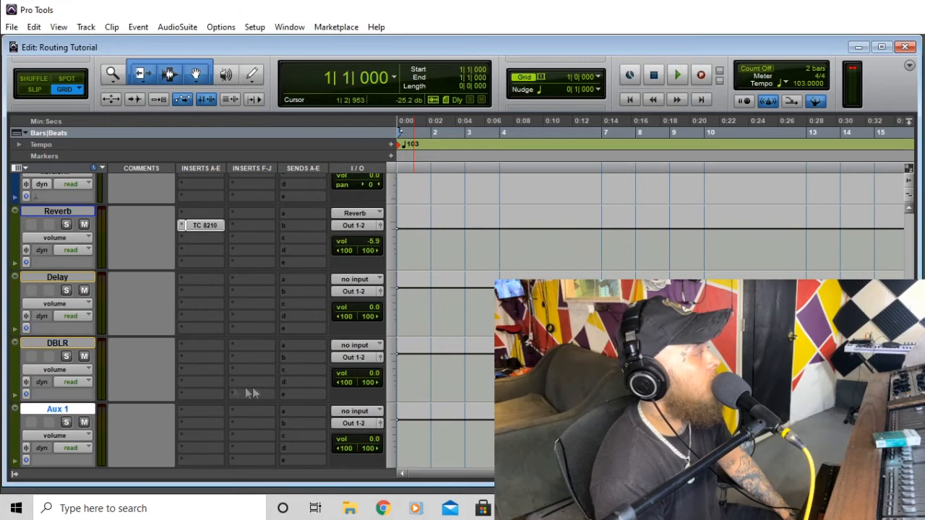
- Rename the new Aux 1 track to 'VOX BUS'
{"action": "double_click", "coordinate": [72, 409]}
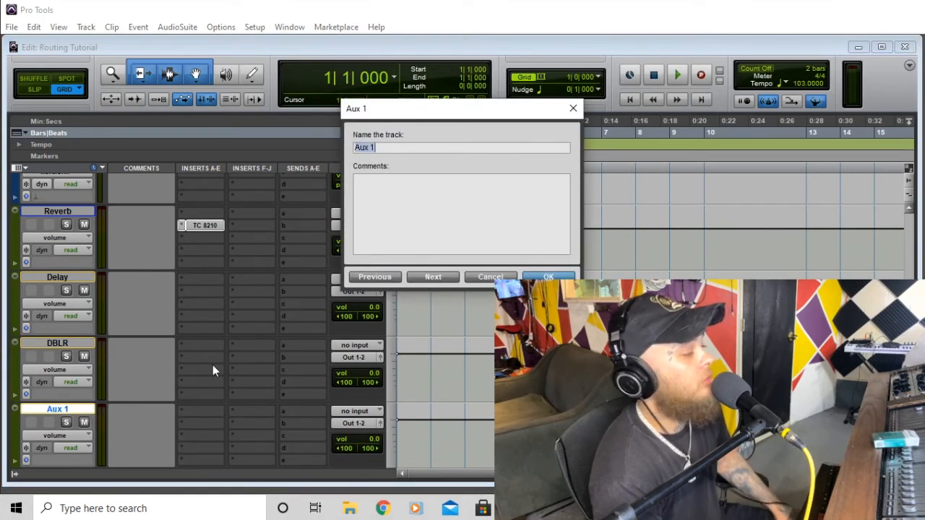
{"action": "type", "text": "VO"}
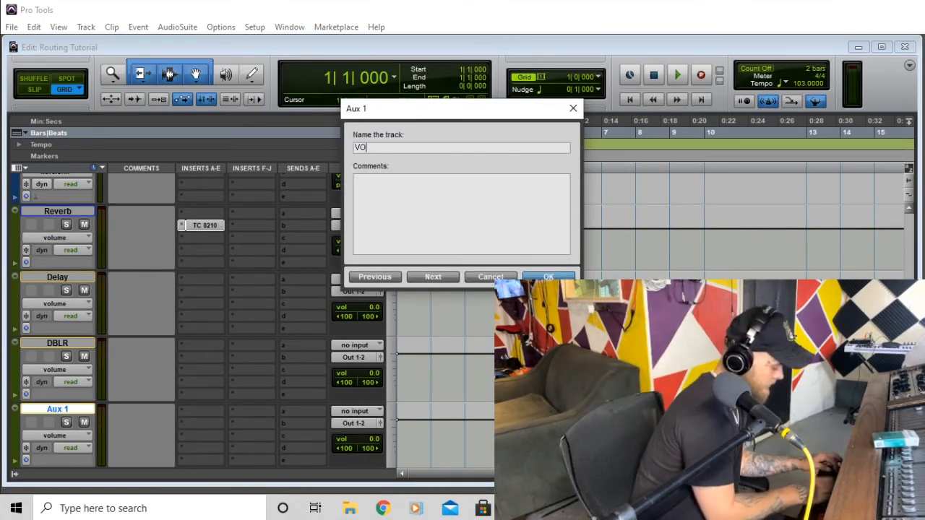
{"action": "type", "text": "X BUS"}
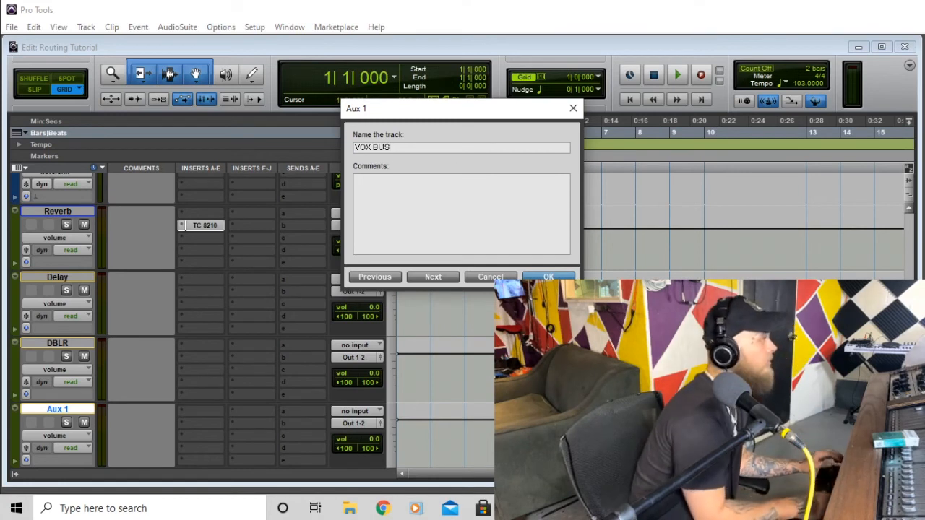
{"action": "key", "text": "Return"}
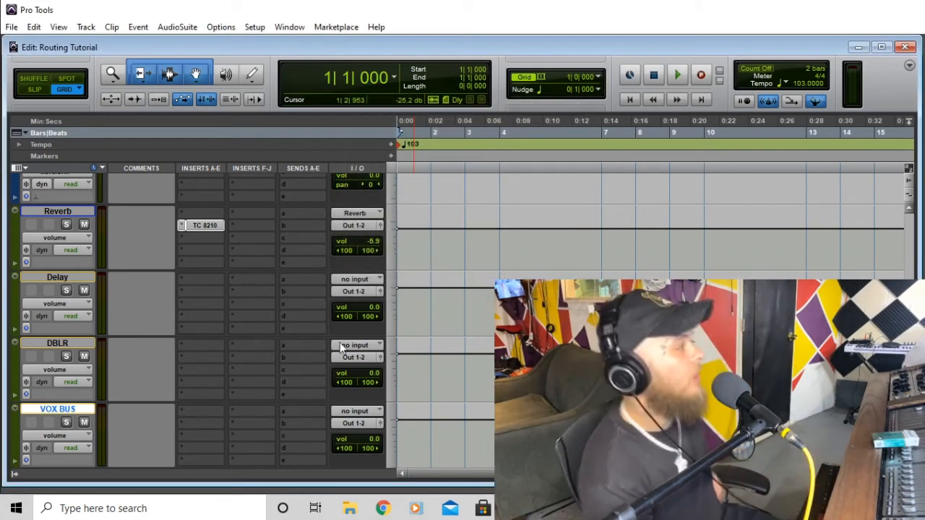
- Bring up VOX 1's output routing choices
{"action": "scroll", "coordinate": [284, 421], "scroll_direction": "up", "scroll_amount": 10}
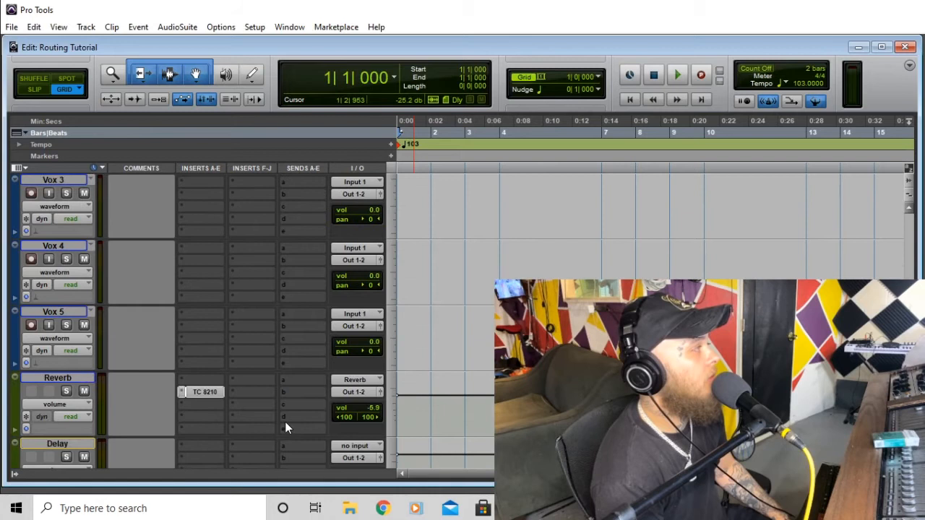
{"action": "scroll", "coordinate": [272, 353], "scroll_direction": "up", "scroll_amount": 2}
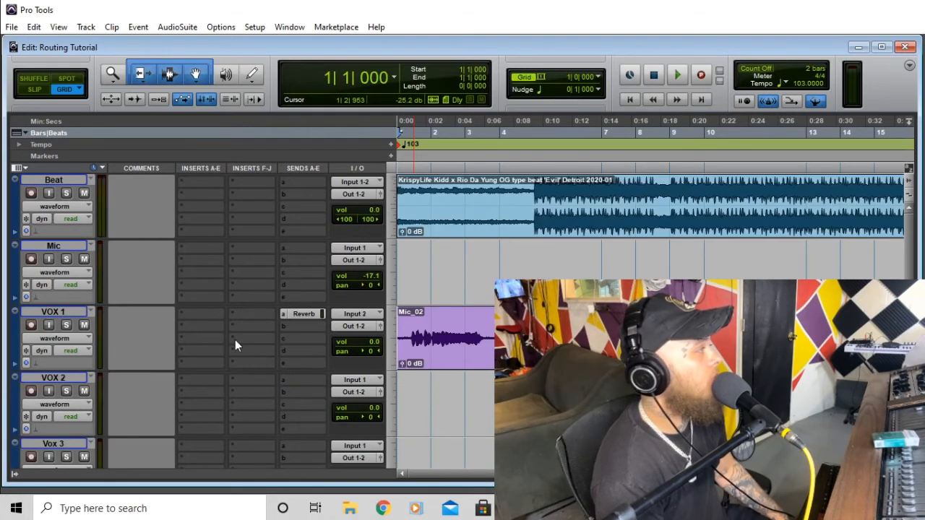
{"action": "scroll", "coordinate": [235, 340], "scroll_direction": "down", "scroll_amount": 2}
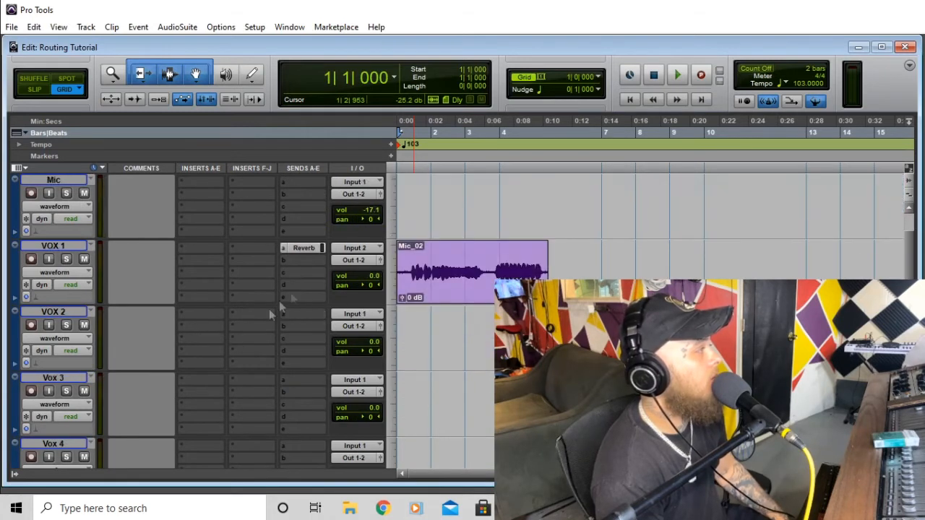
{"action": "left_click", "coordinate": [361, 261]}
{"action": "mouse_move", "coordinate": [399, 294]}
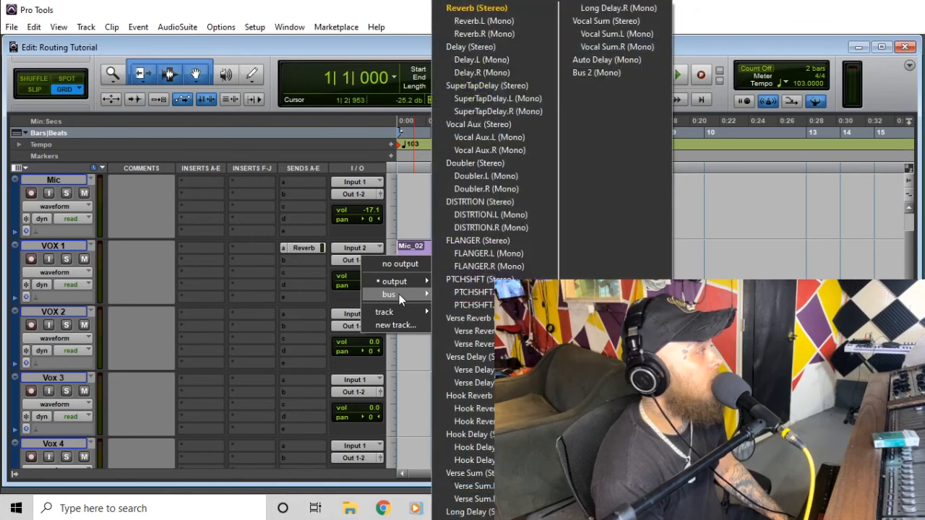
- Route the outputs of VOX 1, VOX 2 and Vox 3 to the Vocal Aux (Stereo) bus
{"action": "left_click", "coordinate": [499, 126]}
{"action": "left_click", "coordinate": [356, 326]}
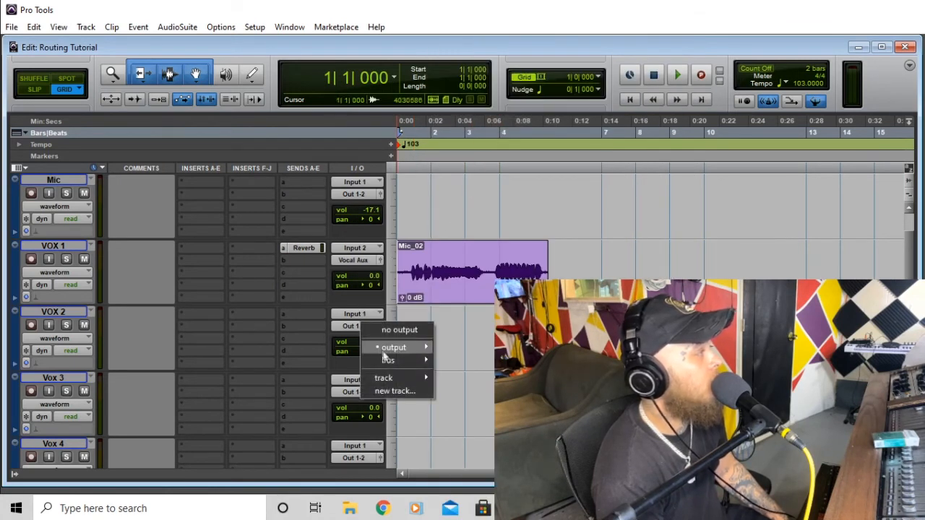
{"action": "mouse_move", "coordinate": [384, 361]}
{"action": "left_click", "coordinate": [490, 123]}
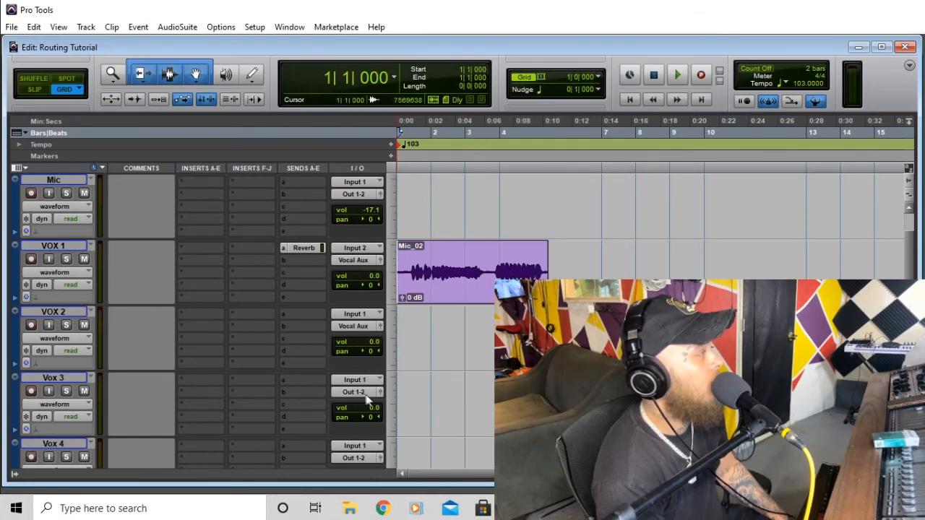
{"action": "left_click", "coordinate": [366, 394]}
{"action": "mouse_move", "coordinate": [404, 427]}
{"action": "left_click", "coordinate": [484, 123]}
- Route the outputs of Vox 4 and Vox 5 to the Vocal Aux bus as well
{"action": "scroll", "coordinate": [359, 371], "scroll_direction": "down", "scroll_amount": 1}
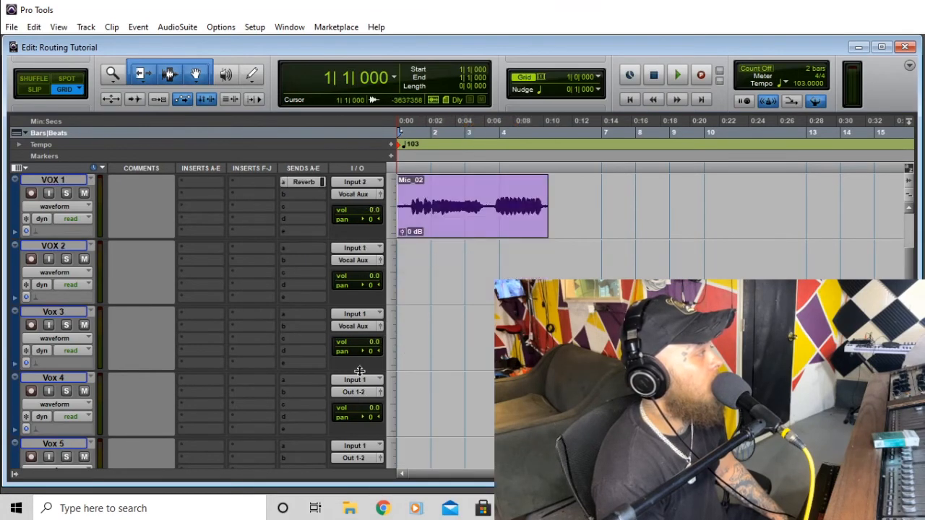
{"action": "left_click", "coordinate": [364, 394]}
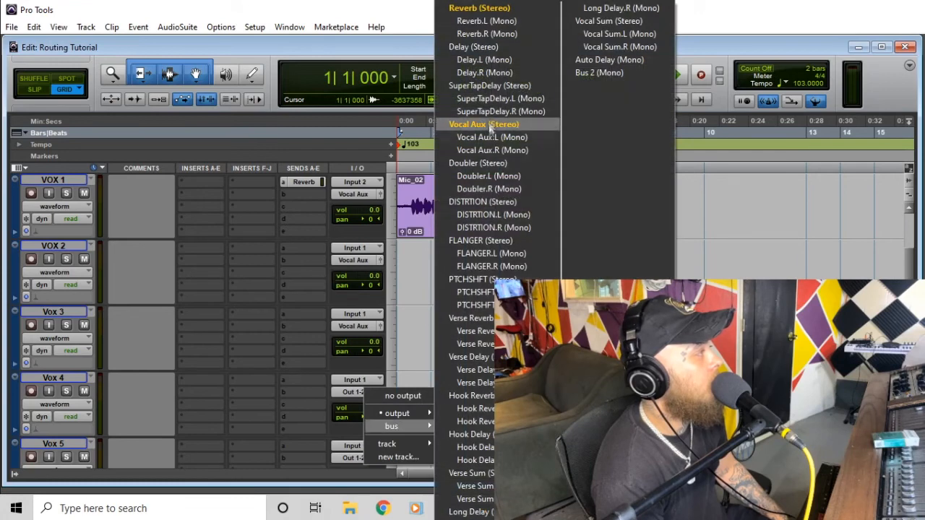
{"action": "left_click", "coordinate": [488, 120]}
{"action": "scroll", "coordinate": [293, 394], "scroll_direction": "down", "scroll_amount": 1}
{"action": "left_click", "coordinate": [355, 392]}
{"action": "mouse_move", "coordinate": [373, 427]}
{"action": "left_click", "coordinate": [477, 125]}
- Set VOX BUS's input to the Vocal Aux (Stereo) bus
{"action": "scroll", "coordinate": [348, 357], "scroll_direction": "down", "scroll_amount": 1}
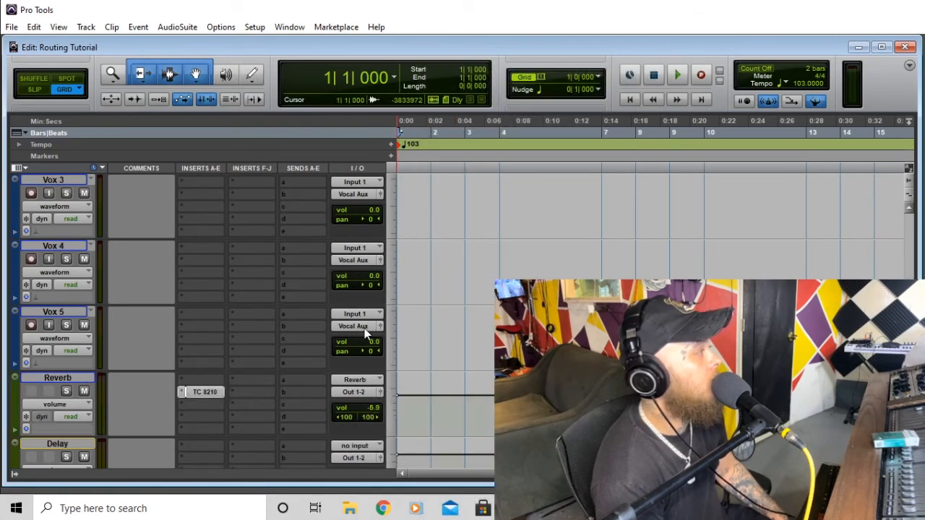
{"action": "scroll", "coordinate": [365, 328], "scroll_direction": "down", "scroll_amount": 4}
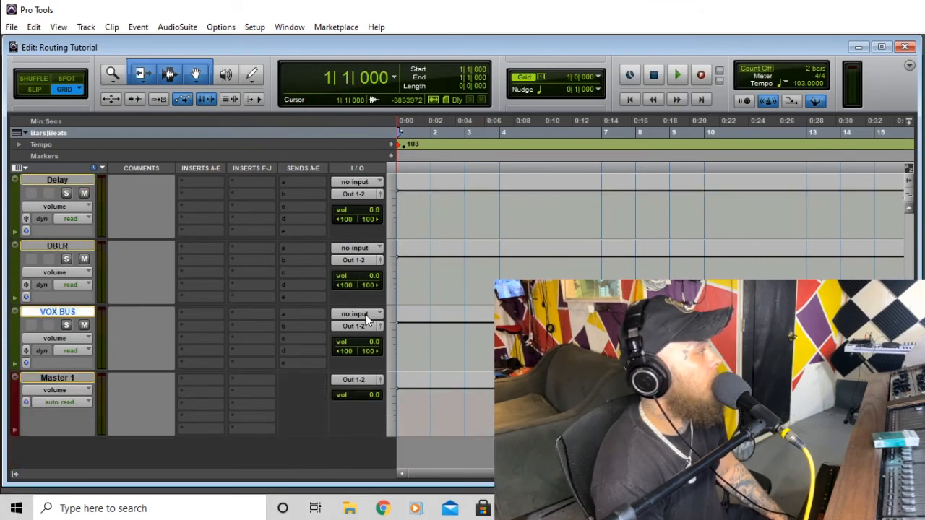
{"action": "left_click", "coordinate": [365, 315]}
{"action": "mouse_move", "coordinate": [397, 349]}
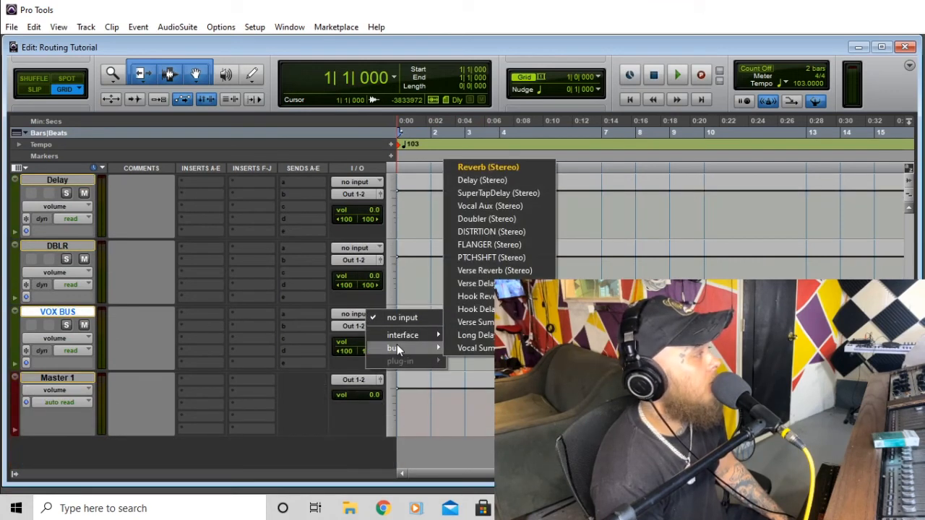
{"action": "left_click", "coordinate": [515, 210]}
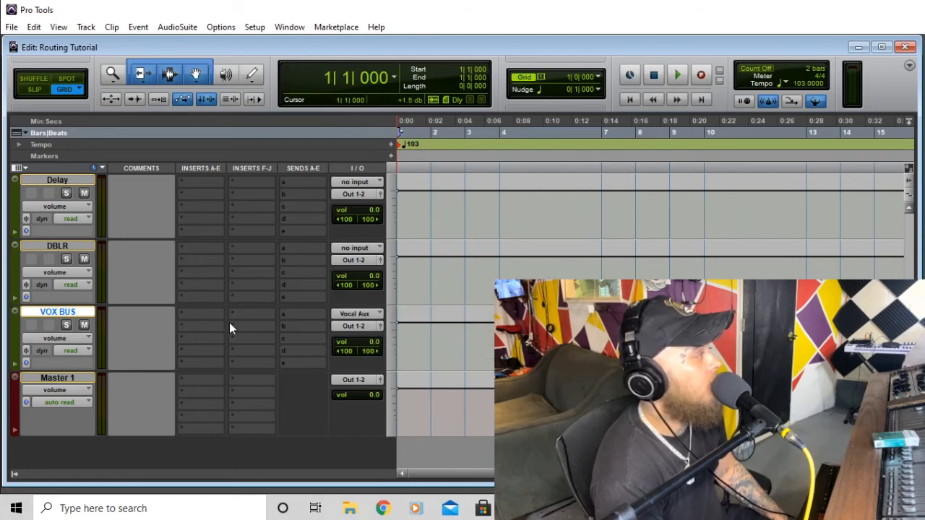
- Insert FabFilter Pro-C 2 on VOX BUS and close its window
{"action": "left_click", "coordinate": [180, 328]}
{"action": "mouse_move", "coordinate": [210, 347]}
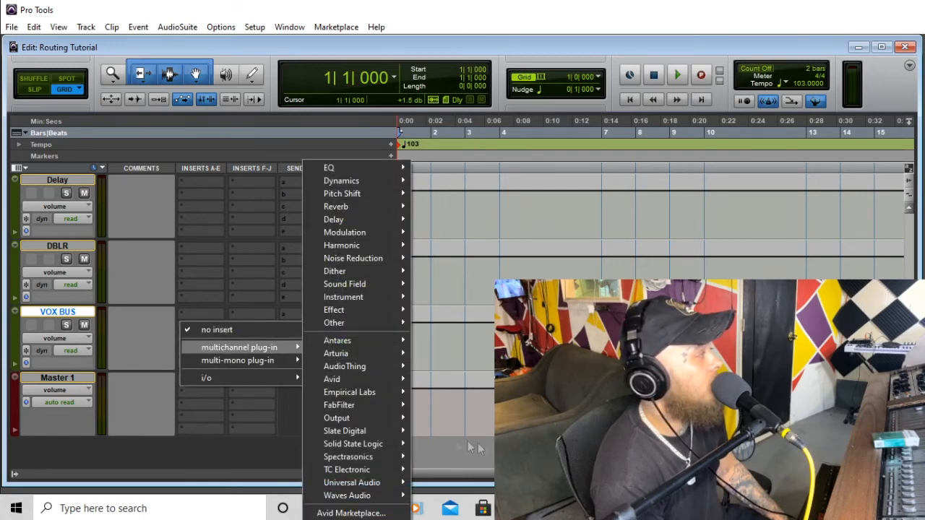
{"action": "mouse_move", "coordinate": [383, 407]}
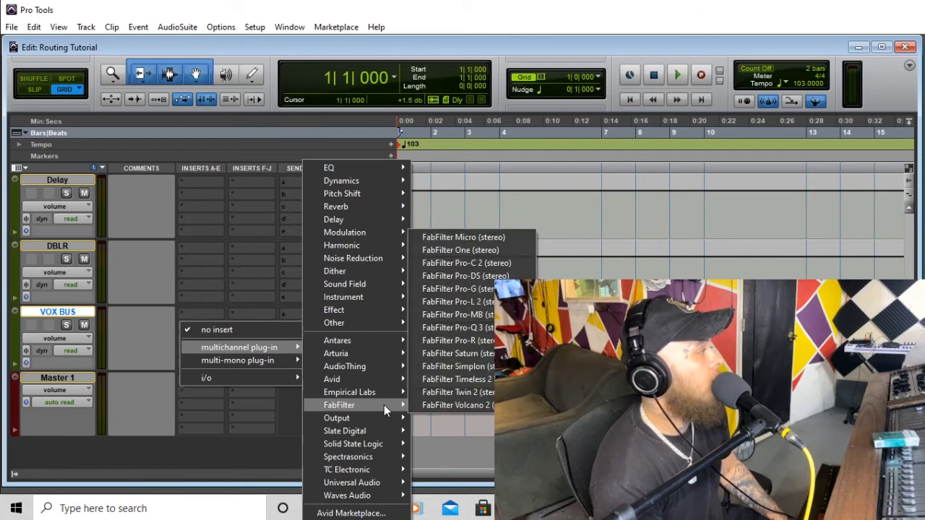
{"action": "left_click", "coordinate": [513, 263]}
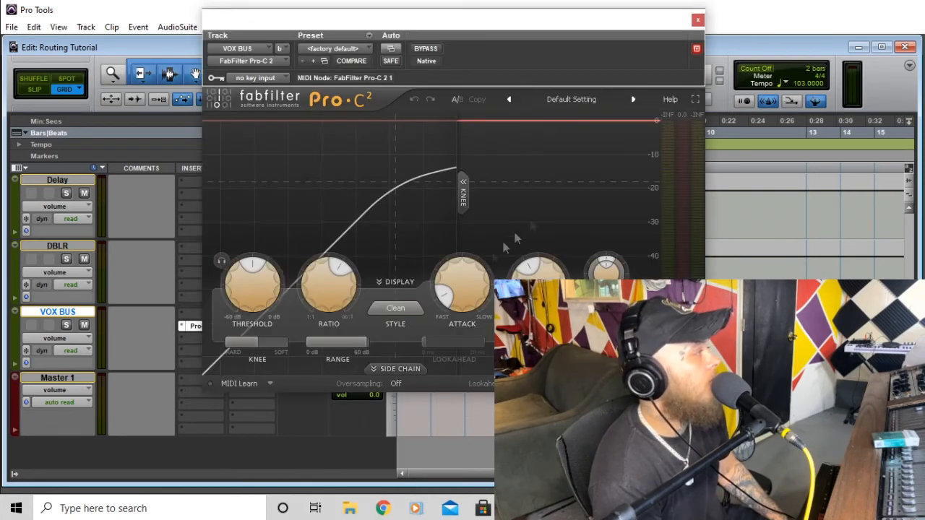
{"action": "mouse_move", "coordinate": [477, 296]}
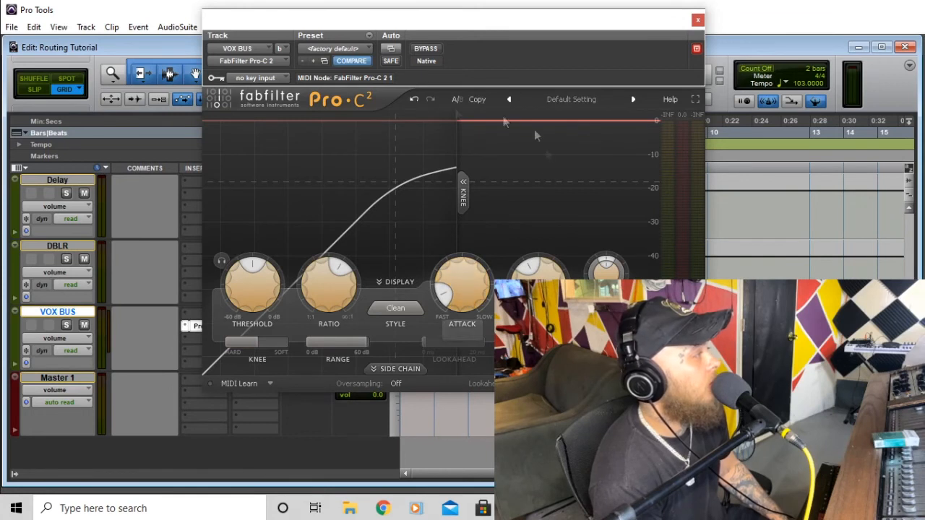
{"action": "left_click", "coordinate": [698, 20]}
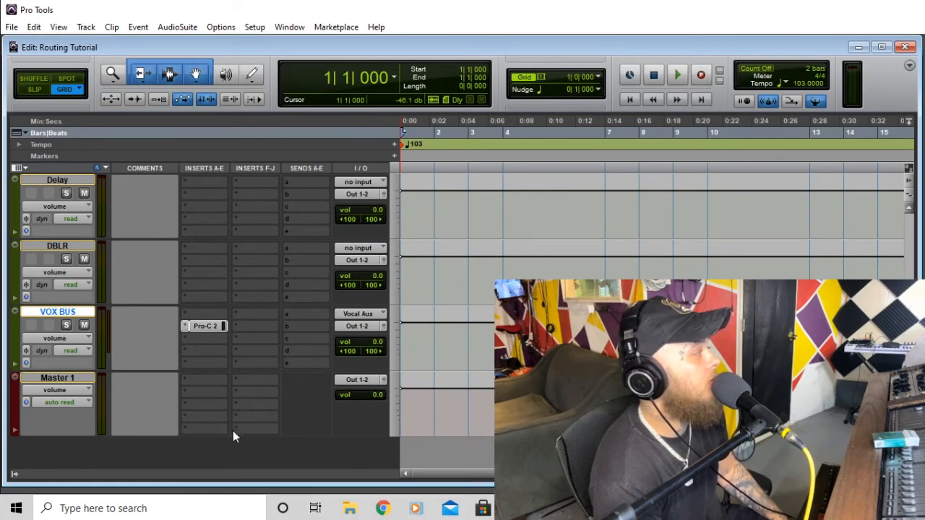
- During playback, lower the Pro-C 2 threshold to about -25.7 dB, then close it and stop
{"action": "scroll", "coordinate": [349, 388], "scroll_direction": "up", "scroll_amount": 10}
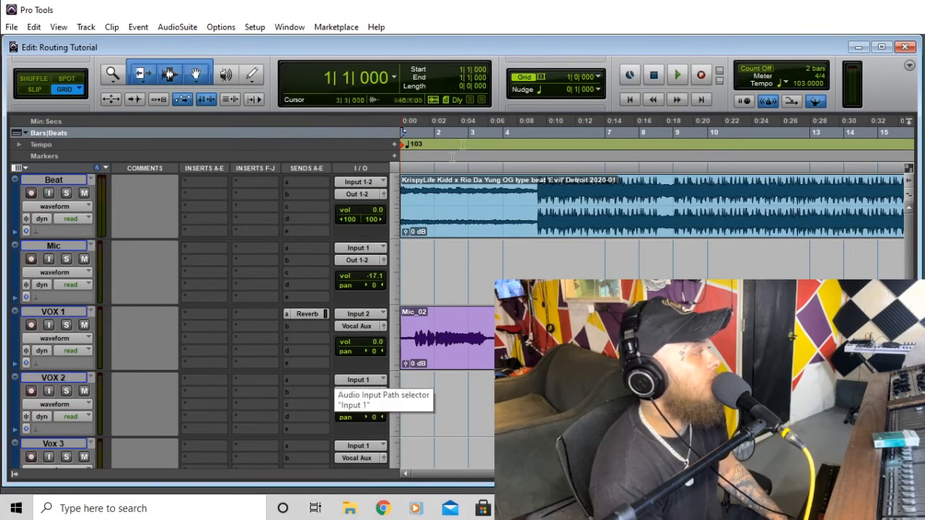
{"action": "left_click", "coordinate": [677, 75]}
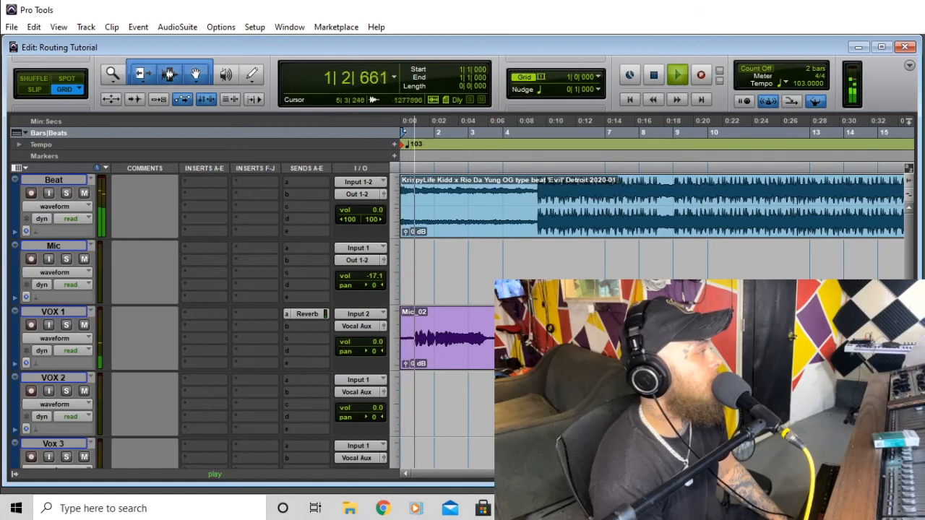
{"action": "scroll", "coordinate": [226, 296], "scroll_direction": "down", "scroll_amount": 10}
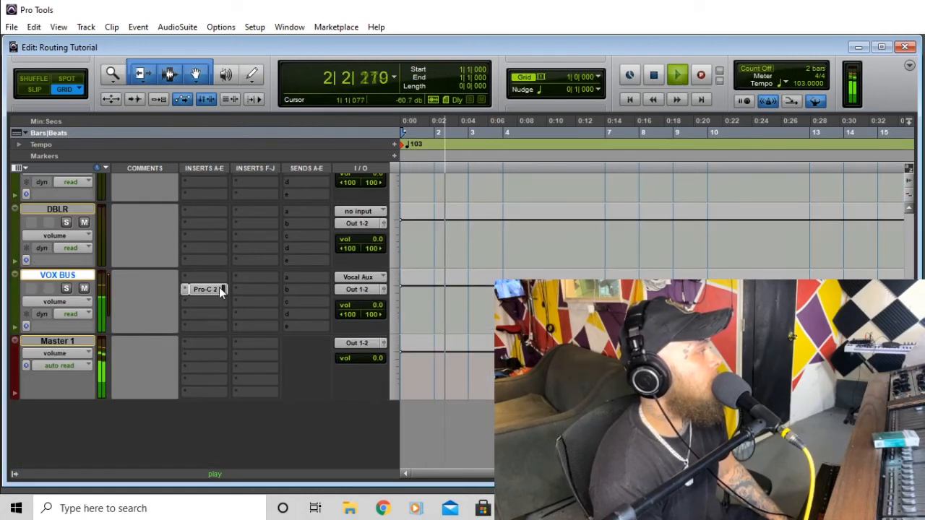
{"action": "left_click", "coordinate": [219, 288]}
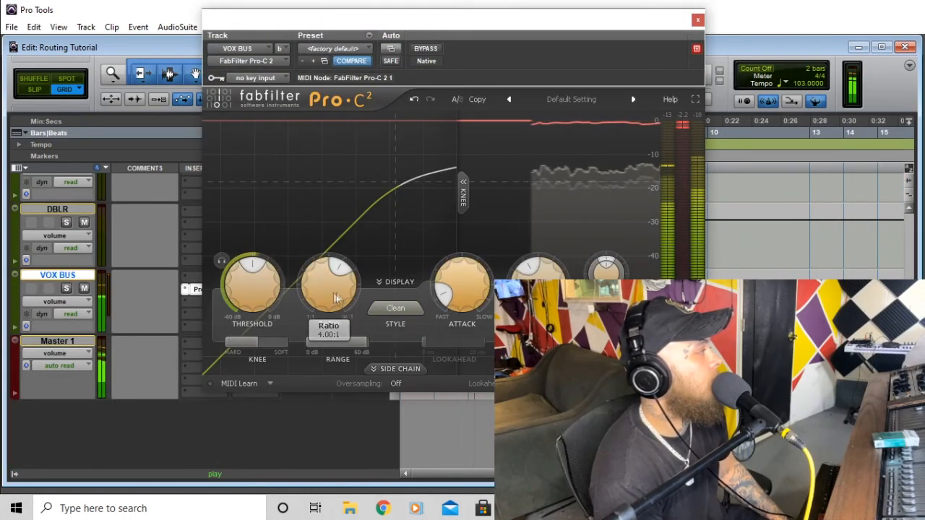
{"action": "left_click_drag", "start_coordinate": [269, 298], "coordinate": [286, 367]}
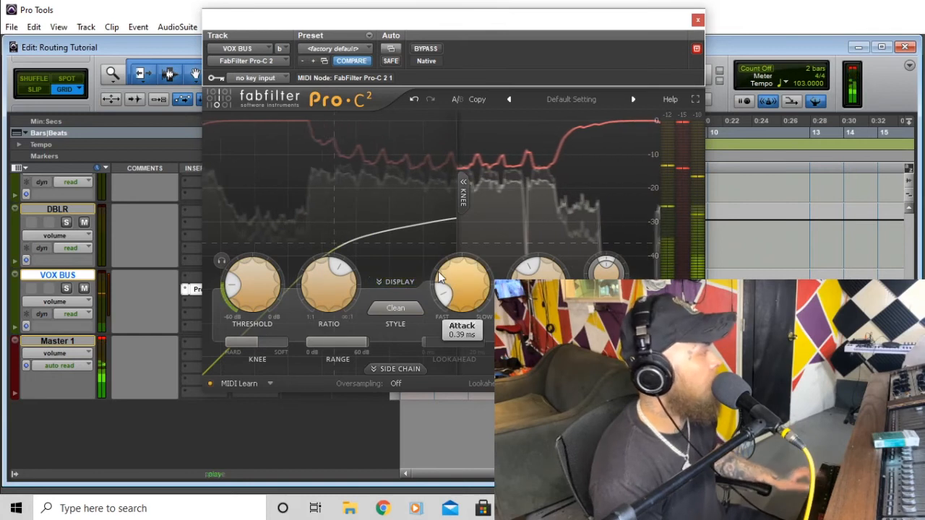
{"action": "left_click", "coordinate": [698, 19]}
{"action": "key", "text": "space"}
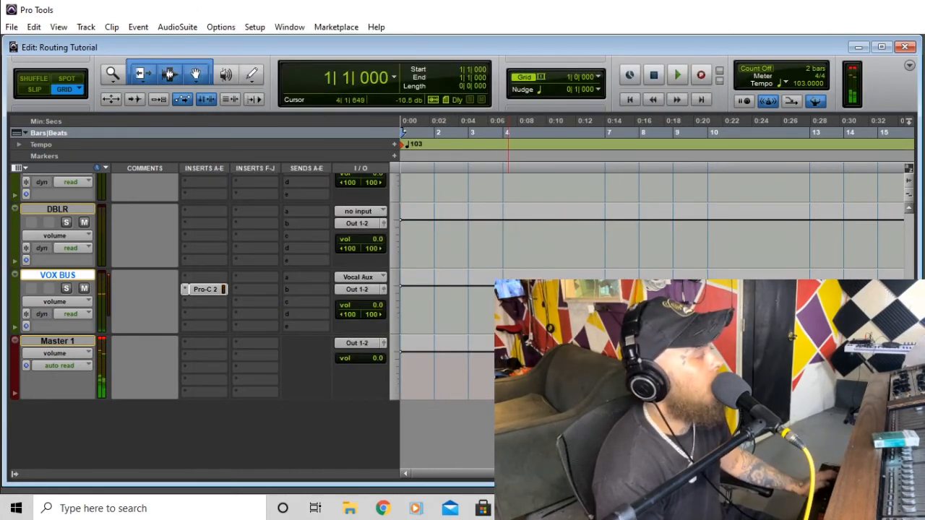
{"action": "scroll", "coordinate": [400, 354], "scroll_direction": "up", "scroll_amount": 10}
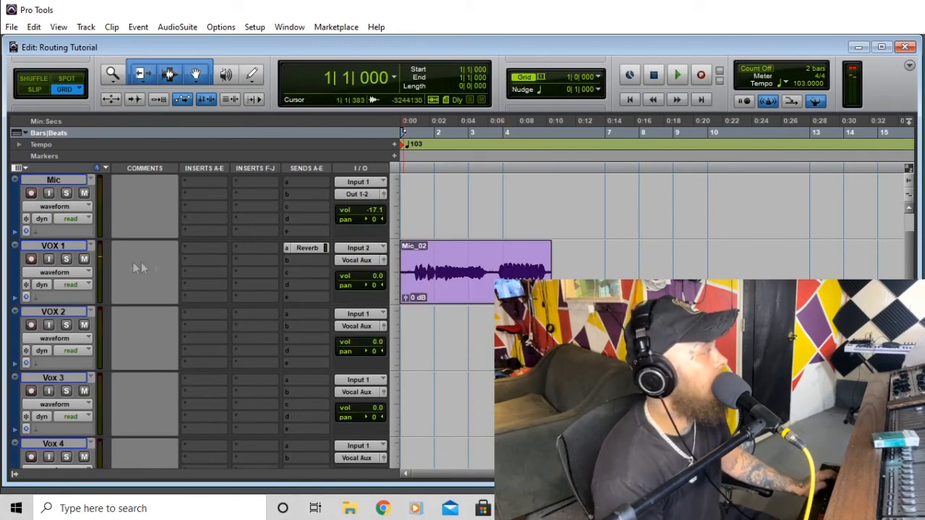
- Briefly play and stop the session to audition the vocals
{"action": "scroll", "coordinate": [148, 217], "scroll_direction": "up", "scroll_amount": 2}
{"action": "key", "text": "space"}
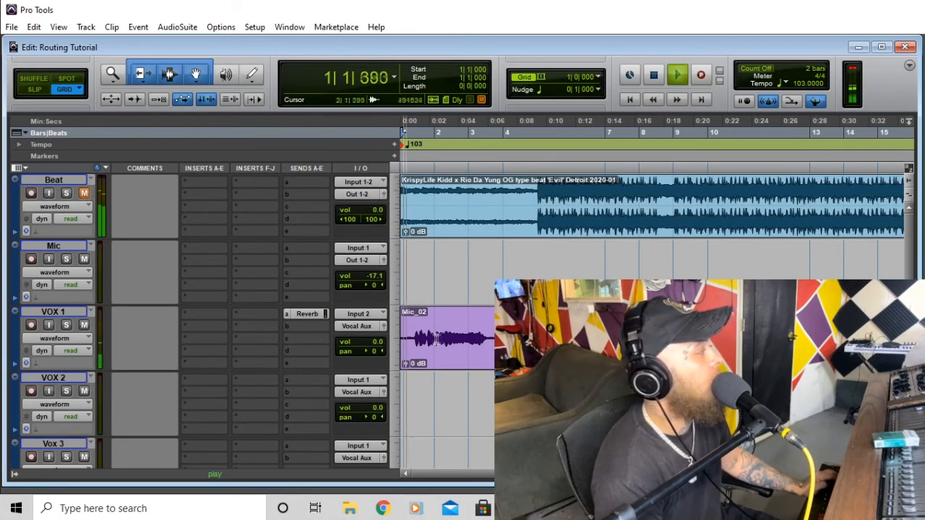
{"action": "key", "text": "space"}
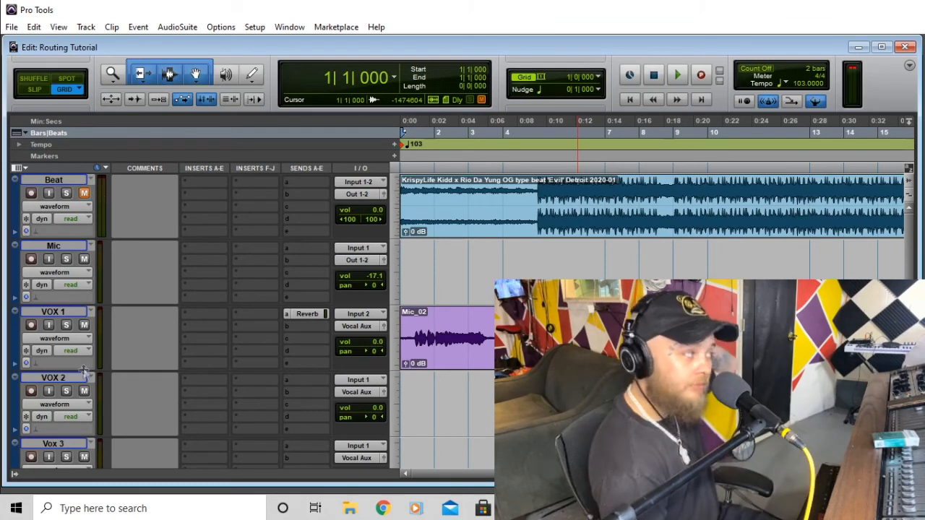
- Insert the Avid Channel Strip (mono) on VOX 1's first insert and close its window
{"action": "left_click", "coordinate": [188, 315]}
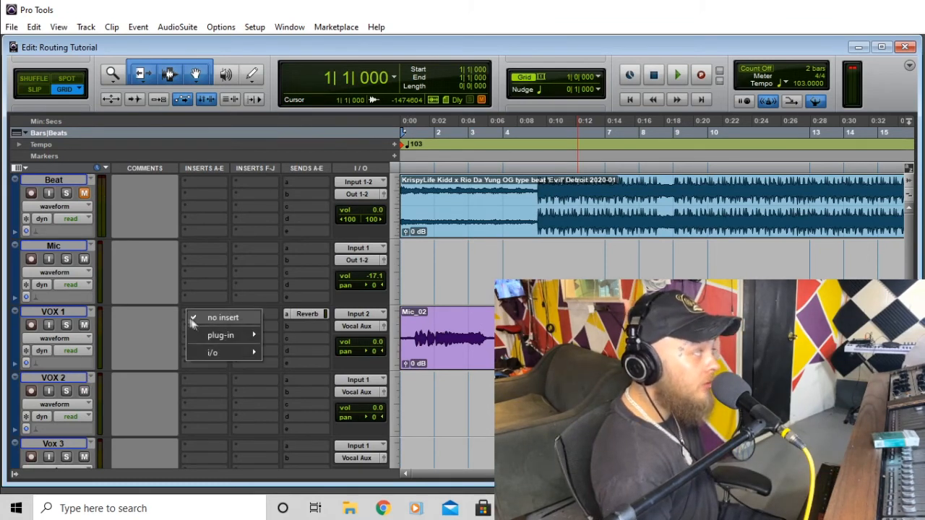
{"action": "mouse_move", "coordinate": [216, 338]}
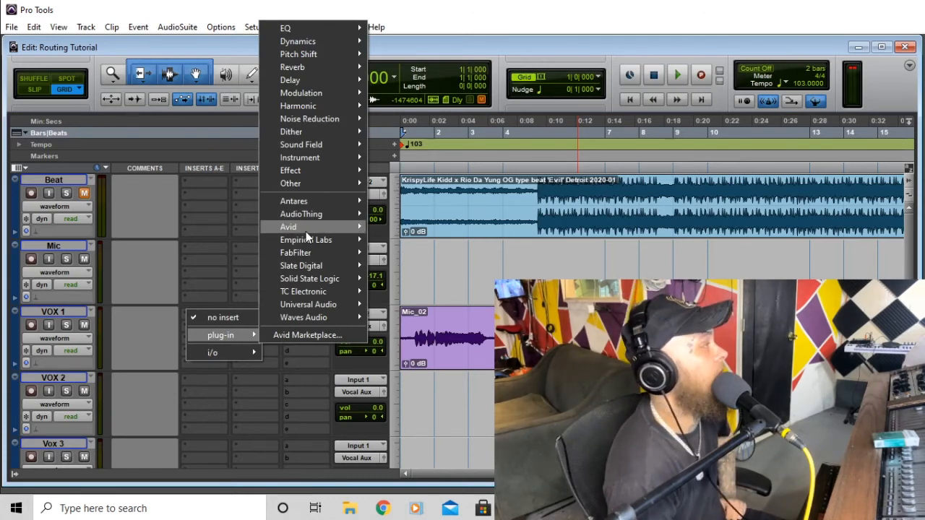
{"action": "mouse_move", "coordinate": [306, 231]}
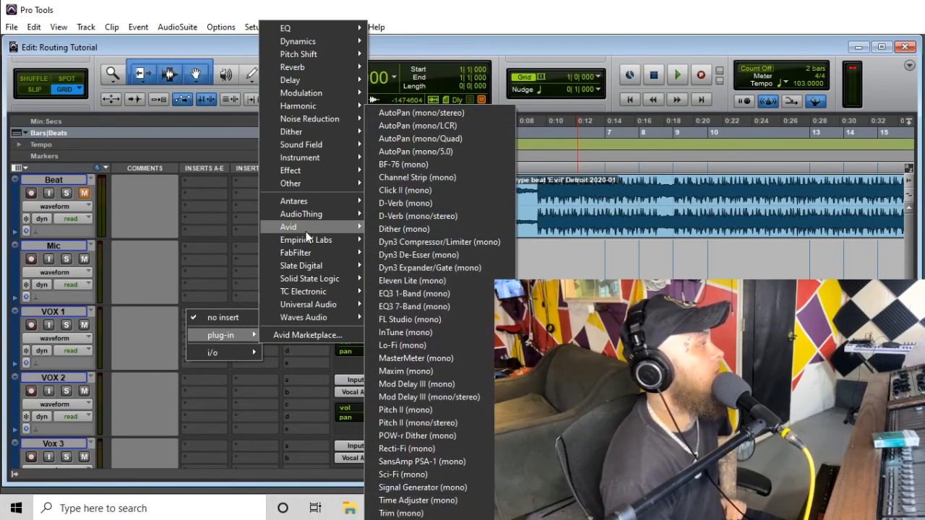
{"action": "left_click", "coordinate": [486, 181]}
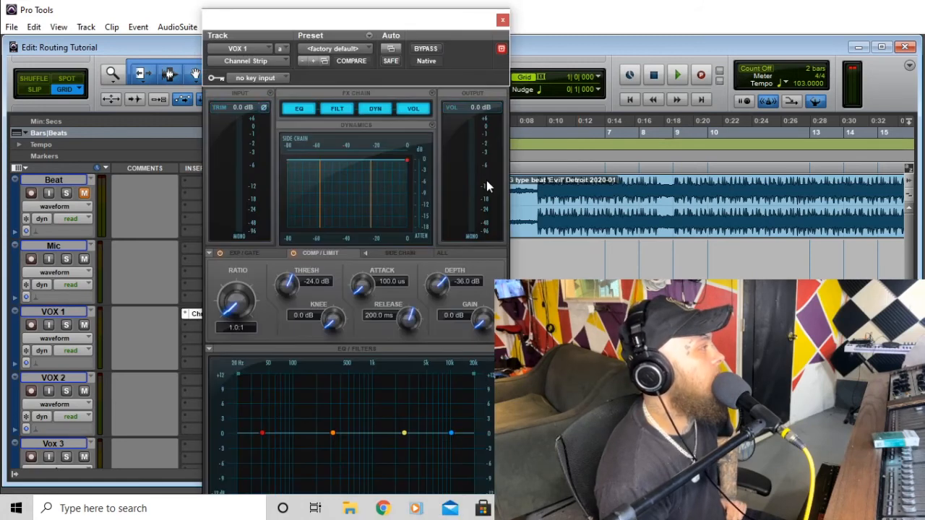
{"action": "left_click_drag", "start_coordinate": [365, 30], "coordinate": [510, 20]}
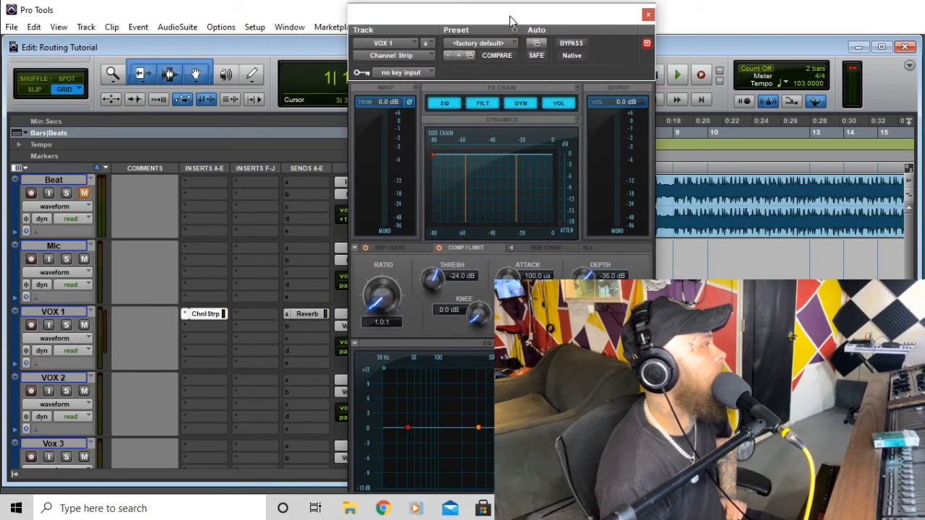
{"action": "left_click", "coordinate": [649, 15]}
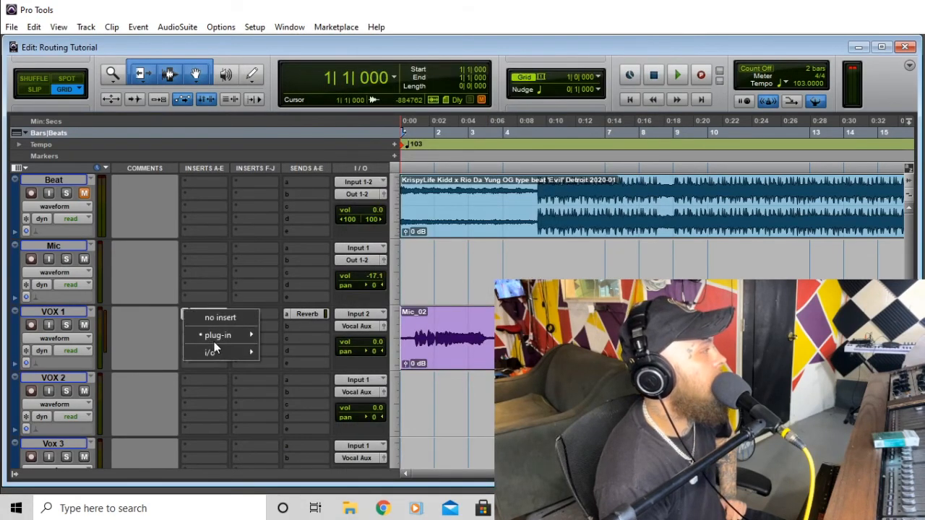
- Insert FabFilter Pro-L 2 on VOX 1's first insert slot
{"action": "mouse_move", "coordinate": [214, 336]}
{"action": "mouse_move", "coordinate": [318, 253]}
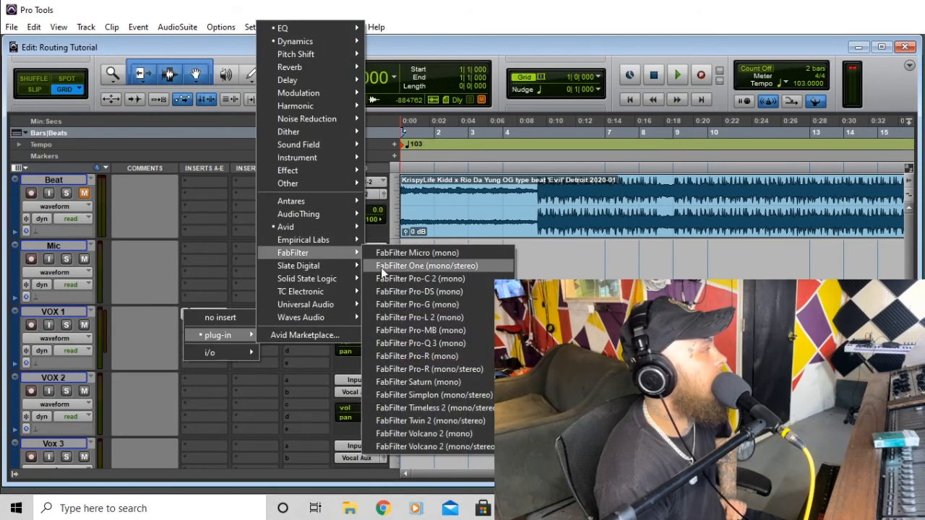
{"action": "left_click", "coordinate": [488, 317]}
- Replace Pro-L 2 with FabFilter Pro-G (mono), reposition its window, and start playback
{"action": "left_click", "coordinate": [183, 316]}
{"action": "mouse_move", "coordinate": [210, 335]}
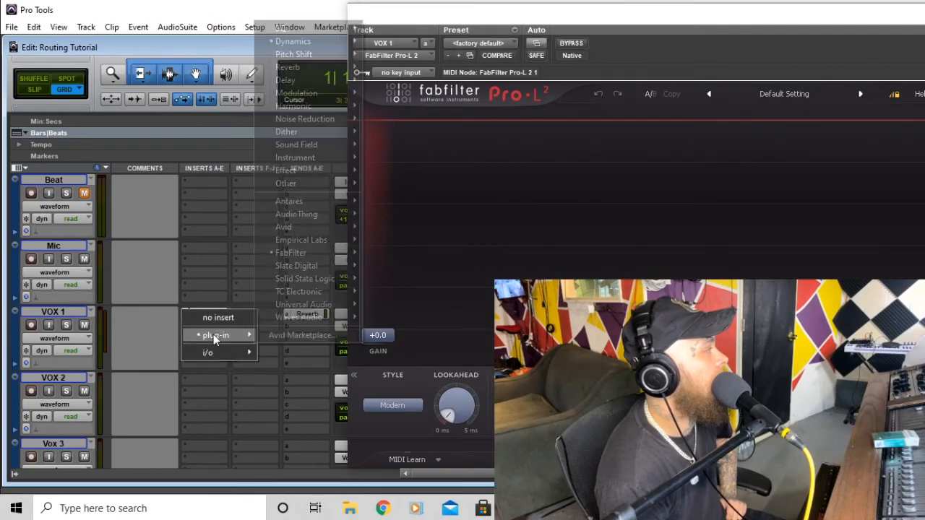
{"action": "mouse_move", "coordinate": [316, 253]}
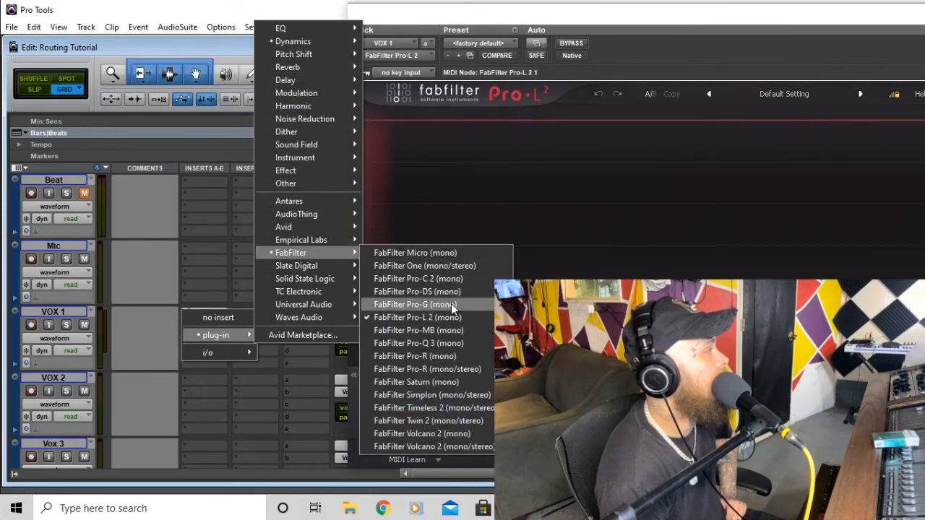
{"action": "left_click", "coordinate": [450, 306]}
{"action": "left_click_drag", "start_coordinate": [640, 22], "coordinate": [592, 86]}
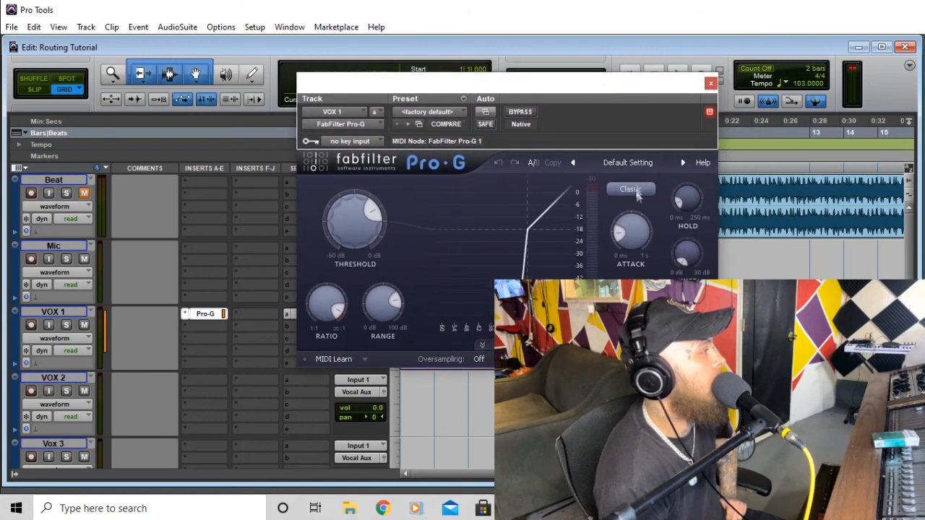
{"action": "key", "text": "space"}
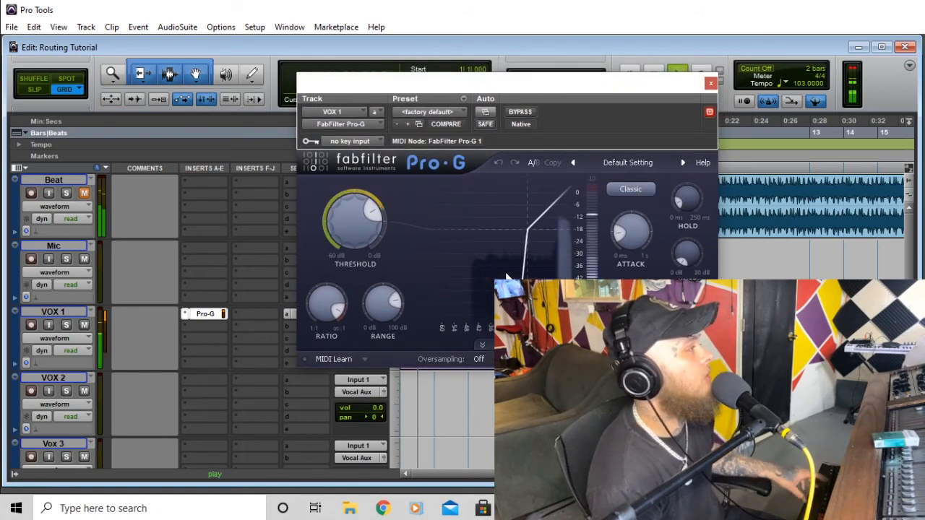
- Audition Pro-G threshold settings from about -23.6 dB up to -3.5 dB during playback
{"action": "left_click_drag", "start_coordinate": [367, 213], "coordinate": [367, 263]}
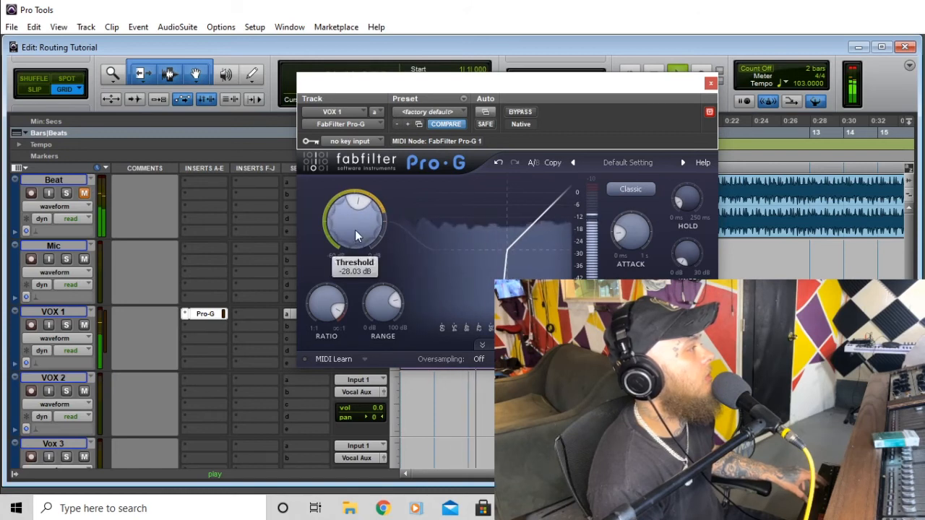
{"action": "mouse_move", "coordinate": [355, 230]}
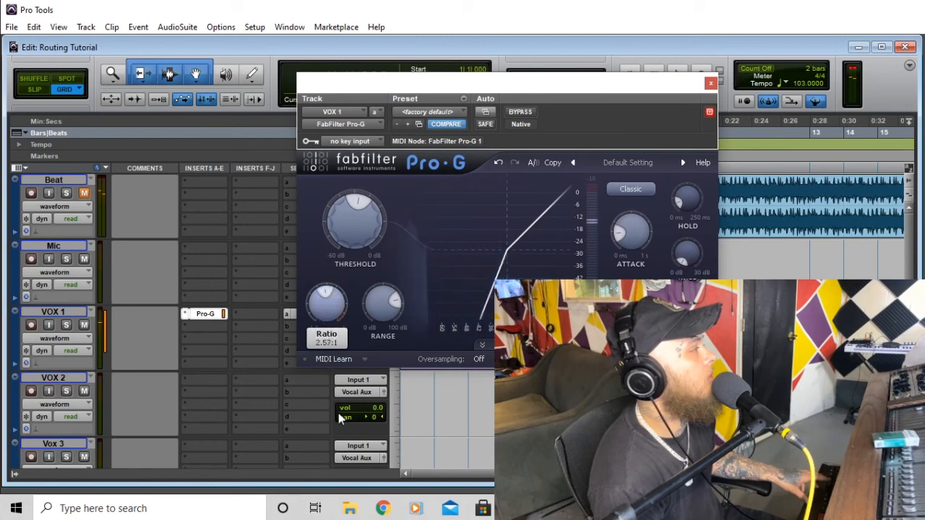
{"action": "key", "text": "space"}
{"action": "left_click_drag", "start_coordinate": [346, 219], "coordinate": [348, 141]}
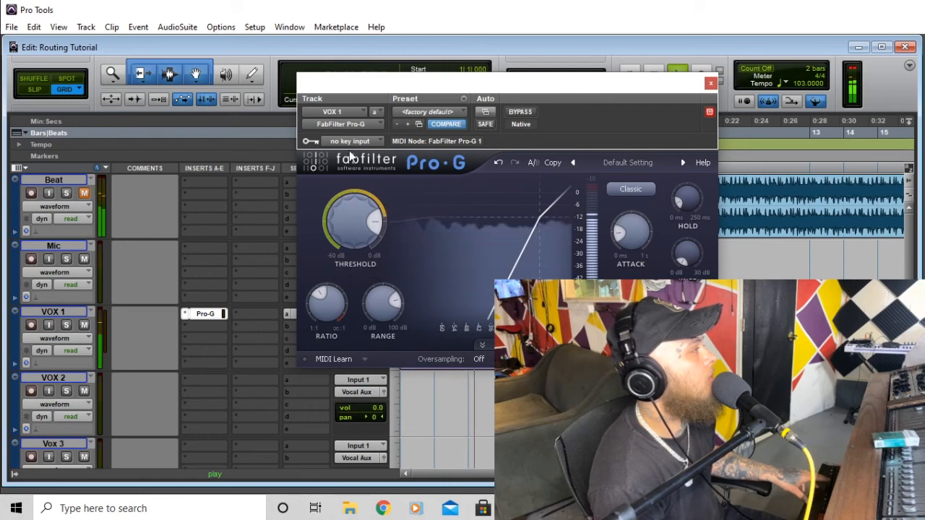
{"action": "left_click_drag", "start_coordinate": [354, 230], "coordinate": [357, 169]}
{"action": "key", "text": "space"}
{"action": "key", "text": "space"}
- Raise the gate ratio, settle the threshold near -13.8 dB, unmute Beat, and stop playback
{"action": "left_click_drag", "start_coordinate": [331, 311], "coordinate": [331, 293]}
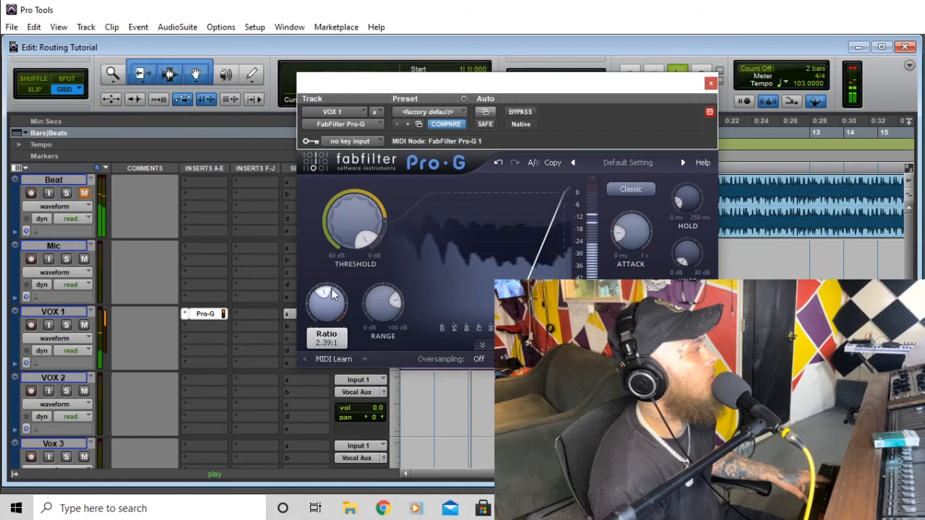
{"action": "left_click_drag", "start_coordinate": [342, 227], "coordinate": [334, 309]}
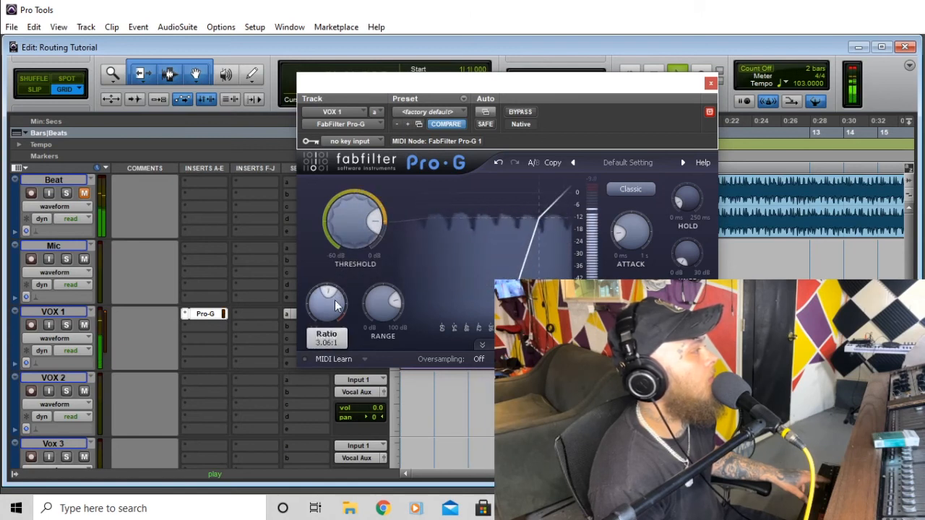
{"action": "mouse_move", "coordinate": [351, 230]}
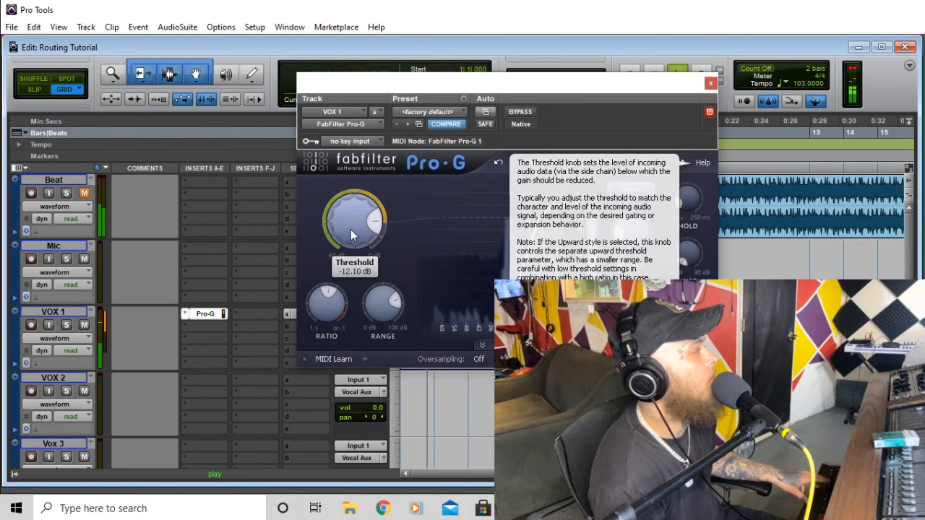
{"action": "left_click_drag", "start_coordinate": [351, 230], "coordinate": [350, 240]}
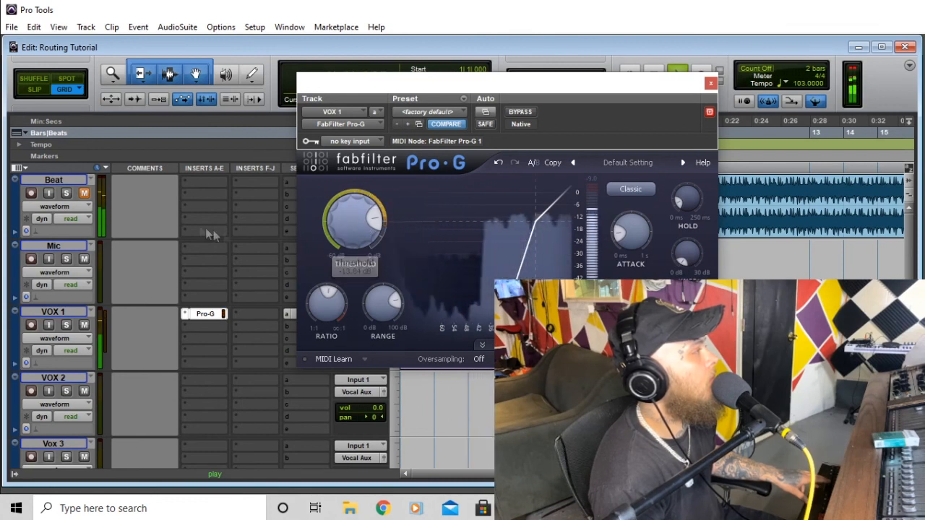
{"action": "left_click", "coordinate": [84, 194]}
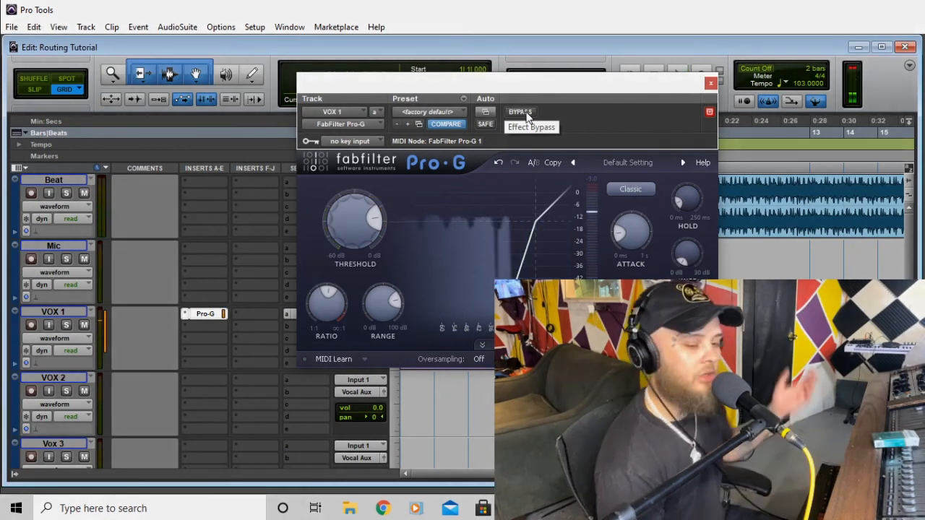
{"action": "key", "text": "space"}
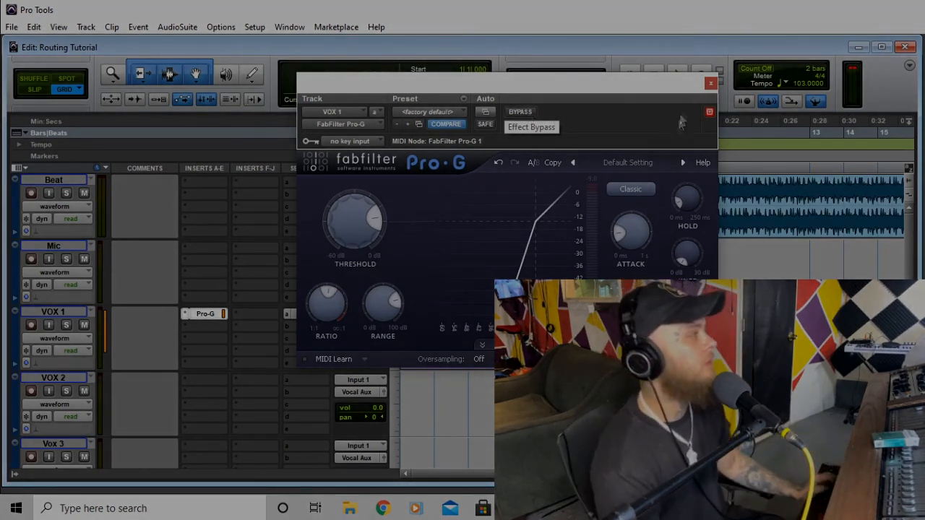
- Close the Pro-G plug-in window and return the track list to the top
{"action": "left_click", "coordinate": [711, 84]}
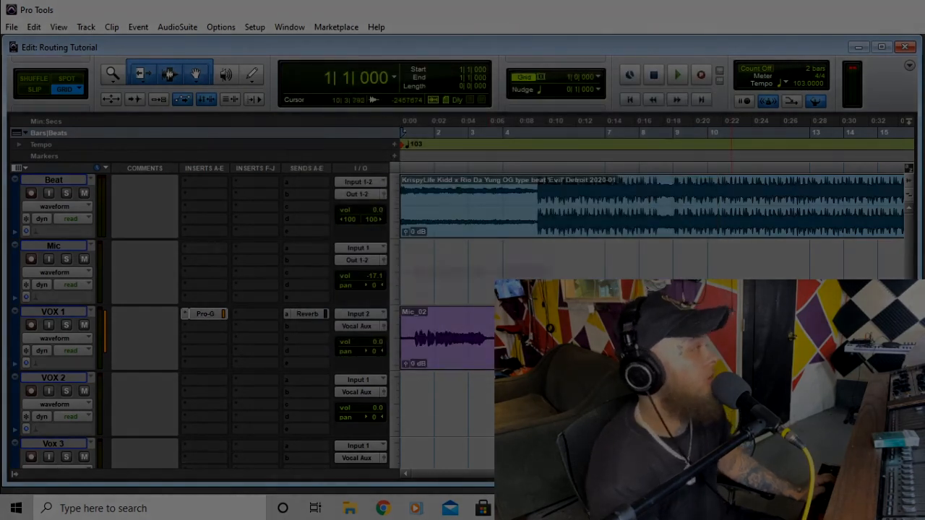
{"action": "scroll", "coordinate": [742, 280], "scroll_direction": "down", "scroll_amount": 5}
{"action": "scroll", "coordinate": [742, 279], "scroll_direction": "up", "scroll_amount": 5}
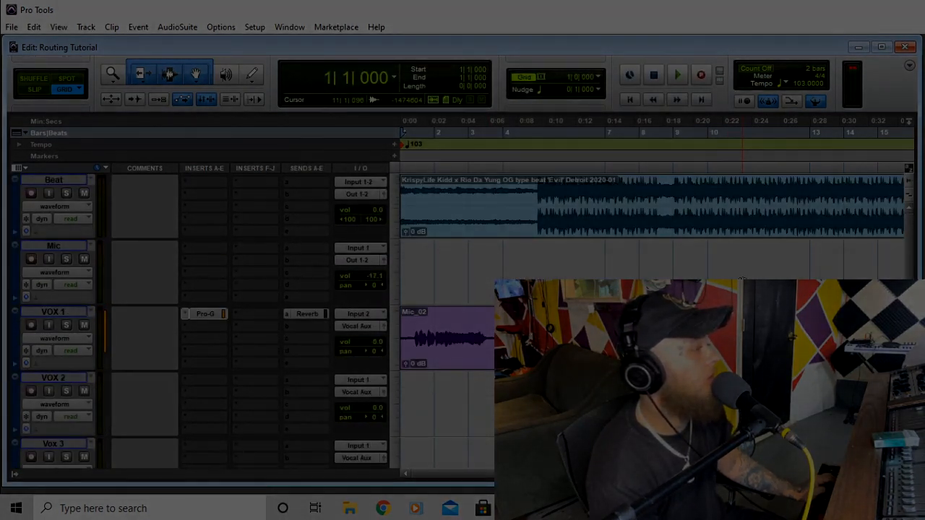